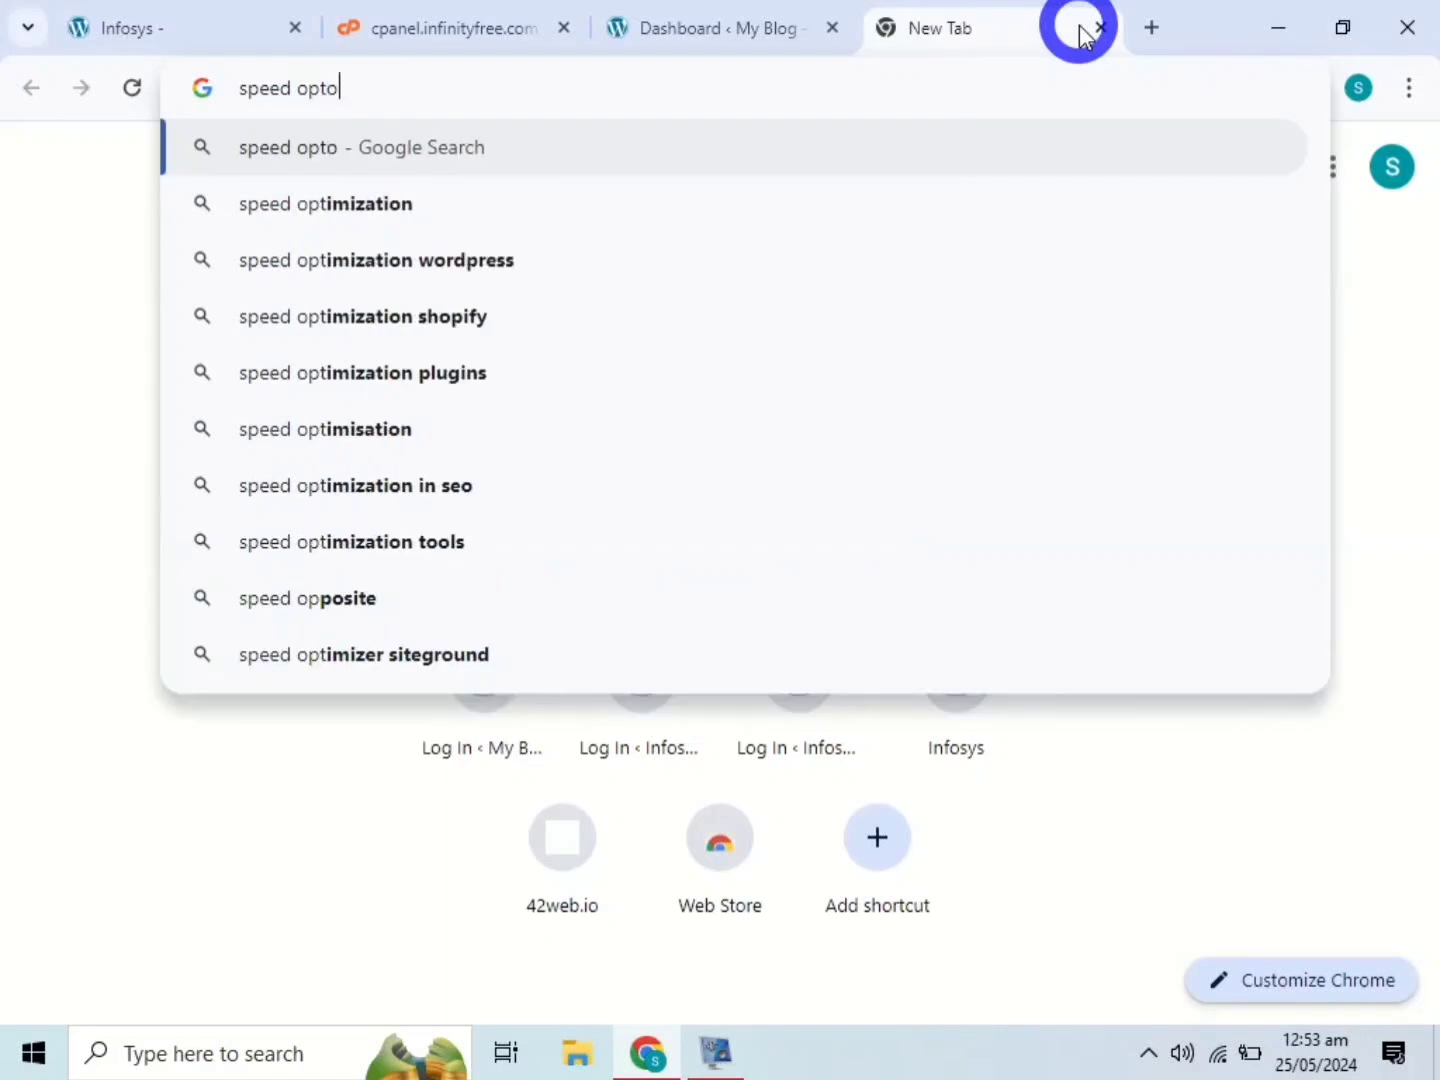
# Search Google for "speed optimization wordpress"
pyautogui.press('BackSpace')
pyautogui.press('Down')
pyautogui.press('Down')
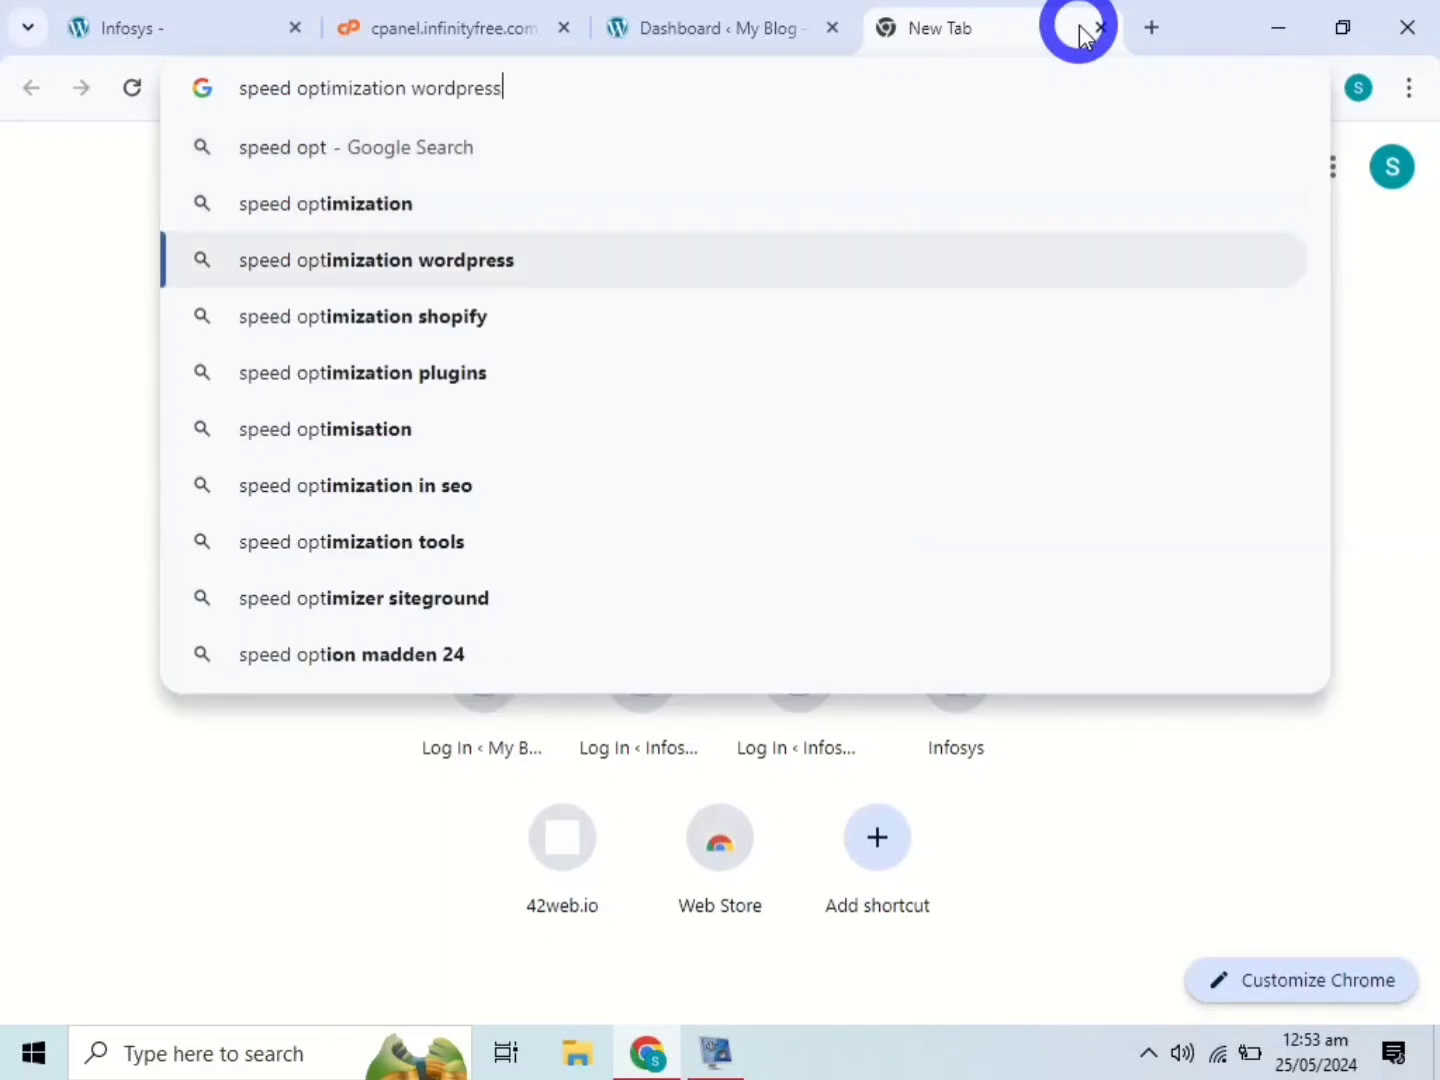
pyautogui.press('Return')
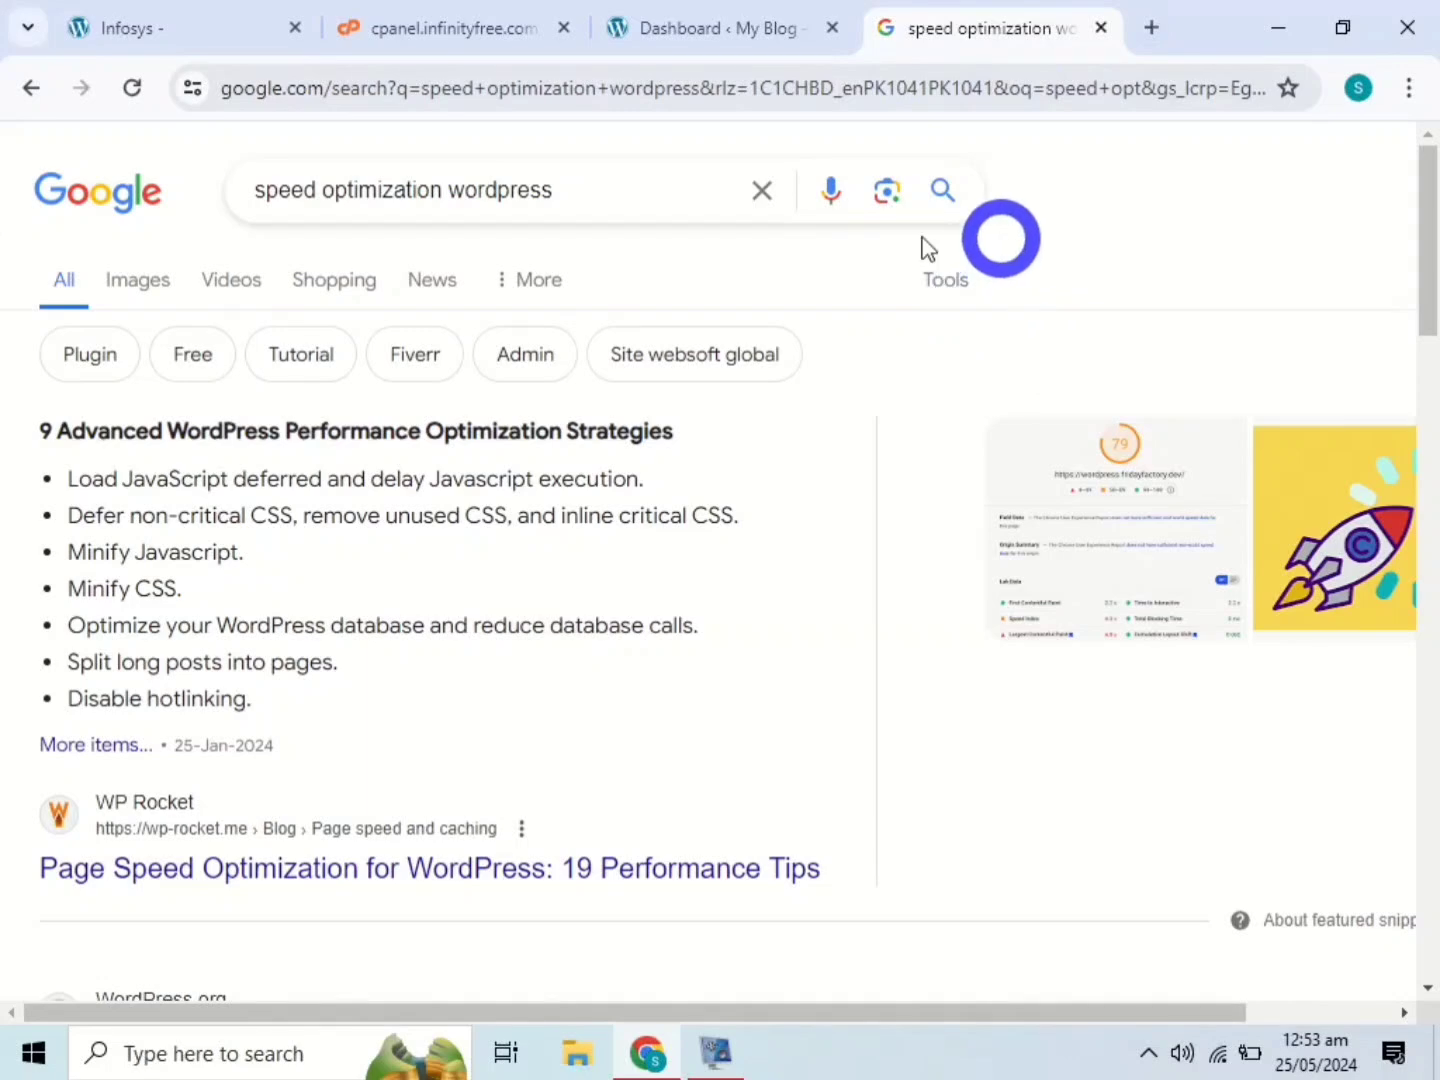
# Search Google for "page speed insights", open the PageSpeed Insights site and activate its web page URL field
pyautogui.click(751, 194)
pyautogui.write('page speed ')
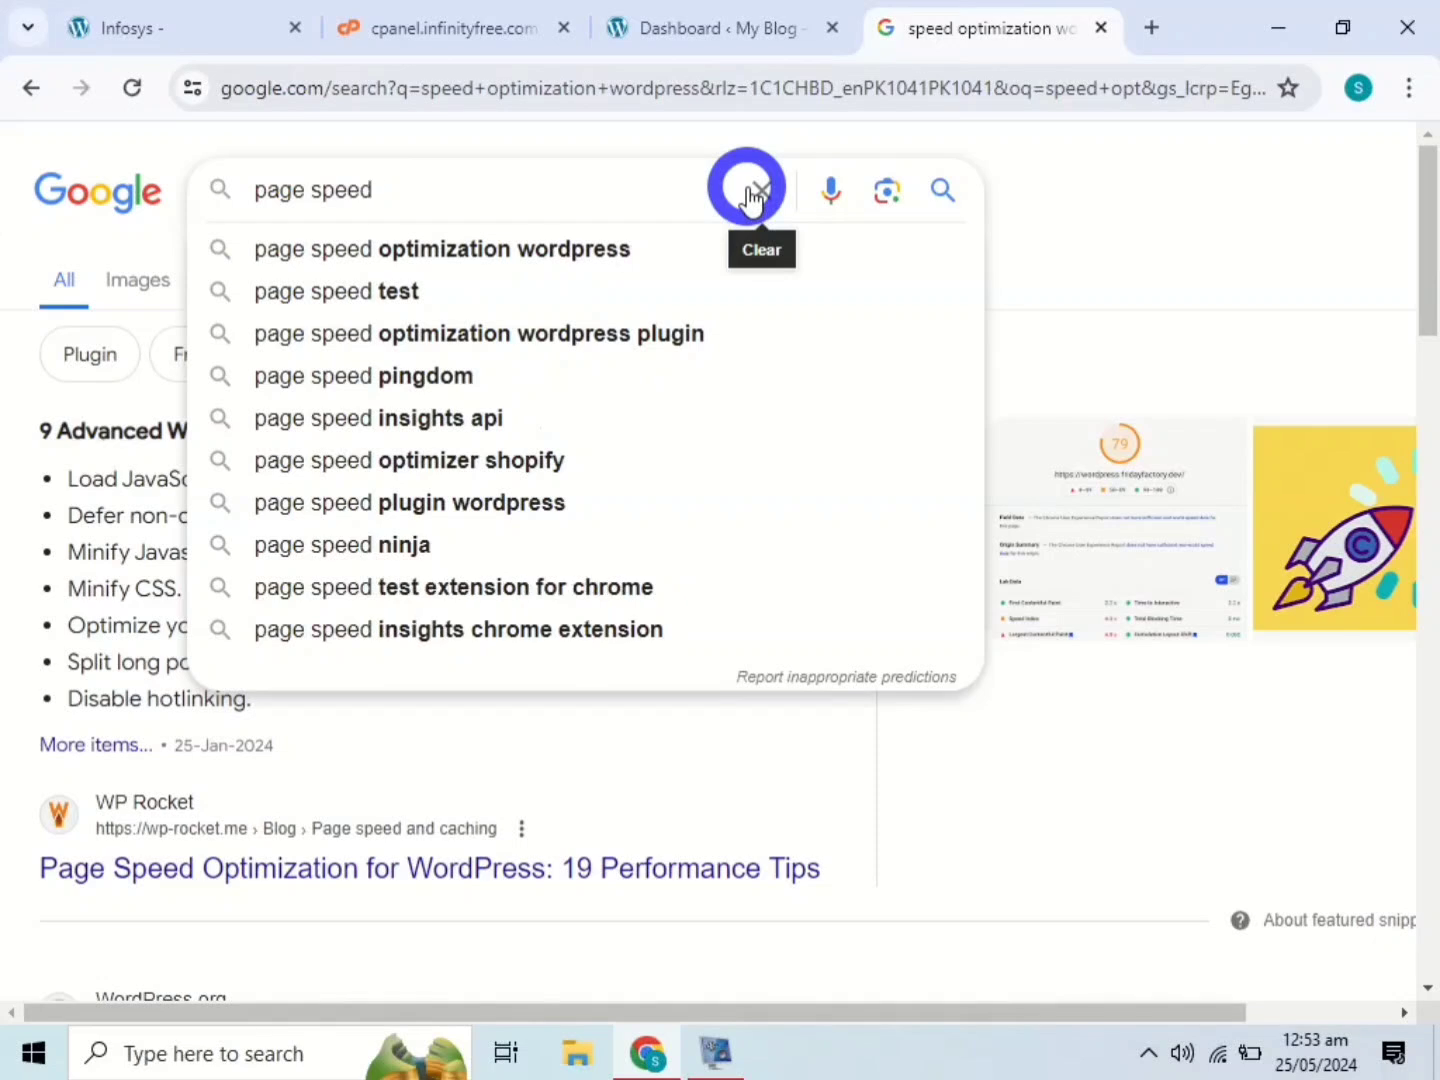
pyautogui.write('insights')
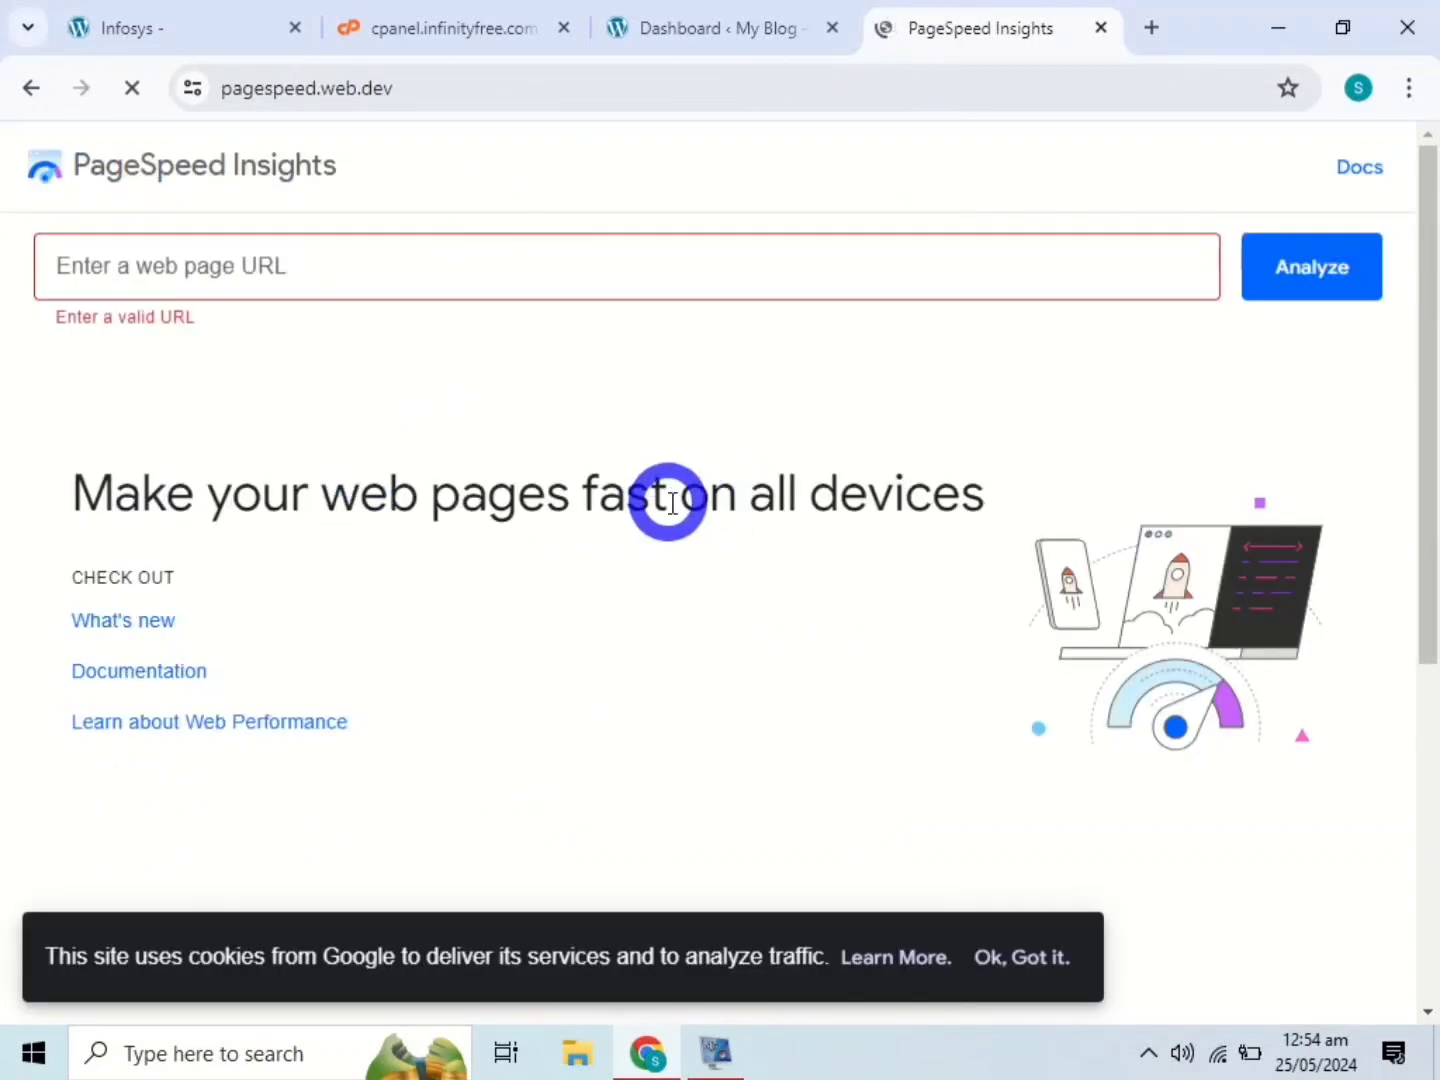
pyautogui.click(481, 265)
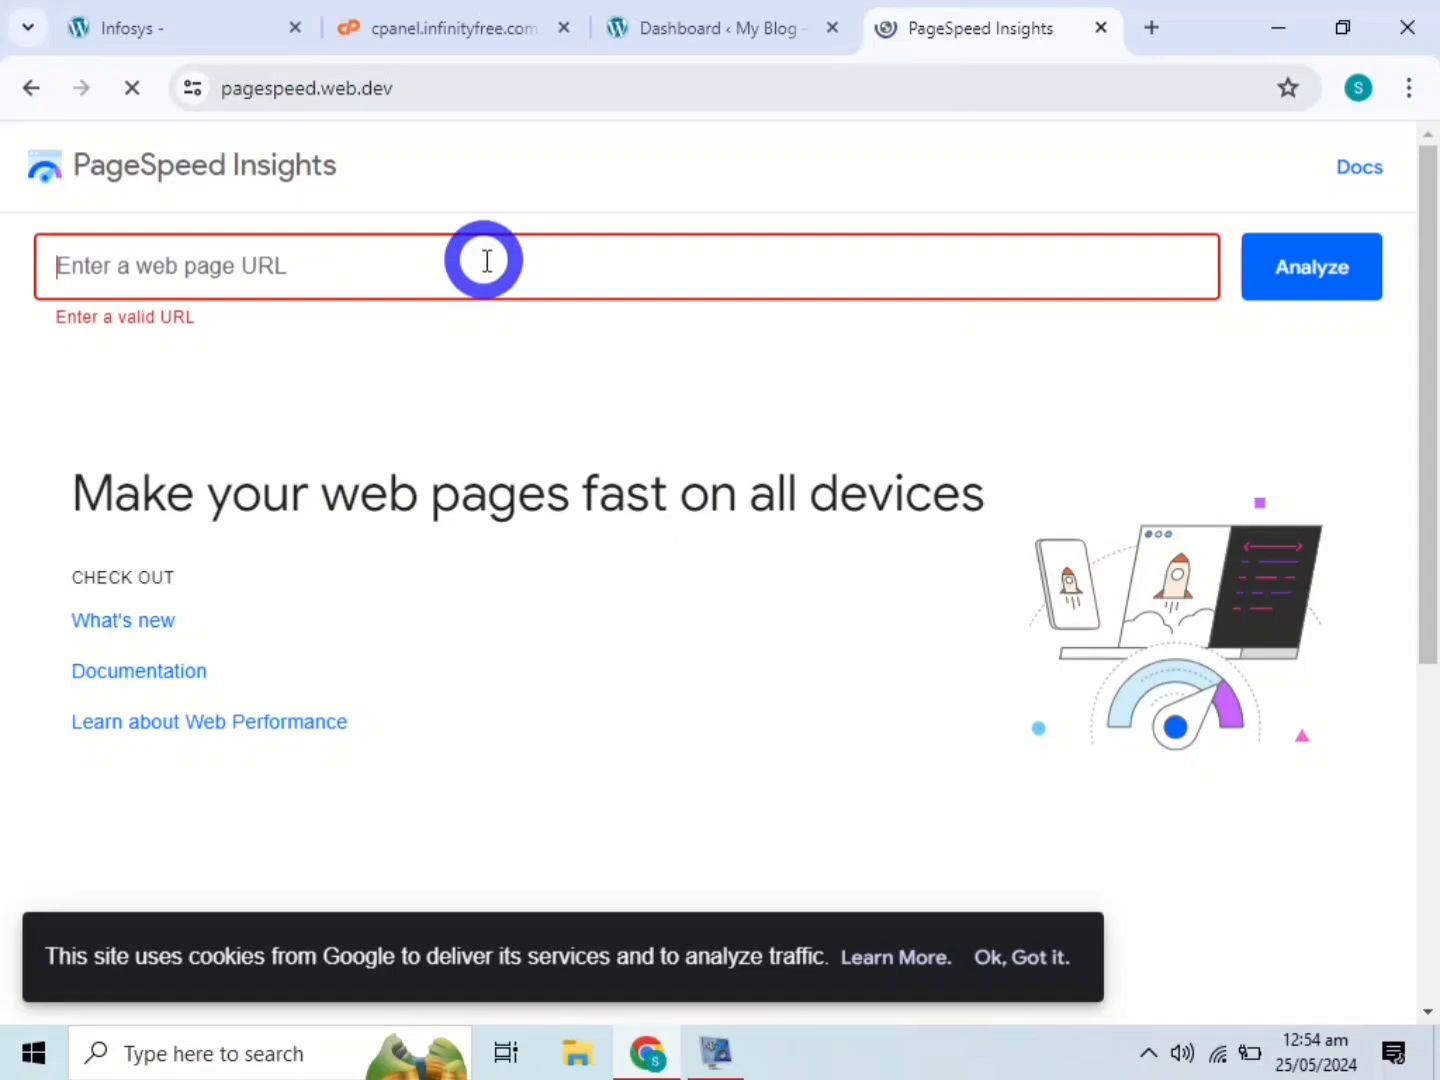
# Switch to the Infosys blog, reload its home page and look over the header area
pyautogui.click(113, 22)
pyautogui.click(131, 87)
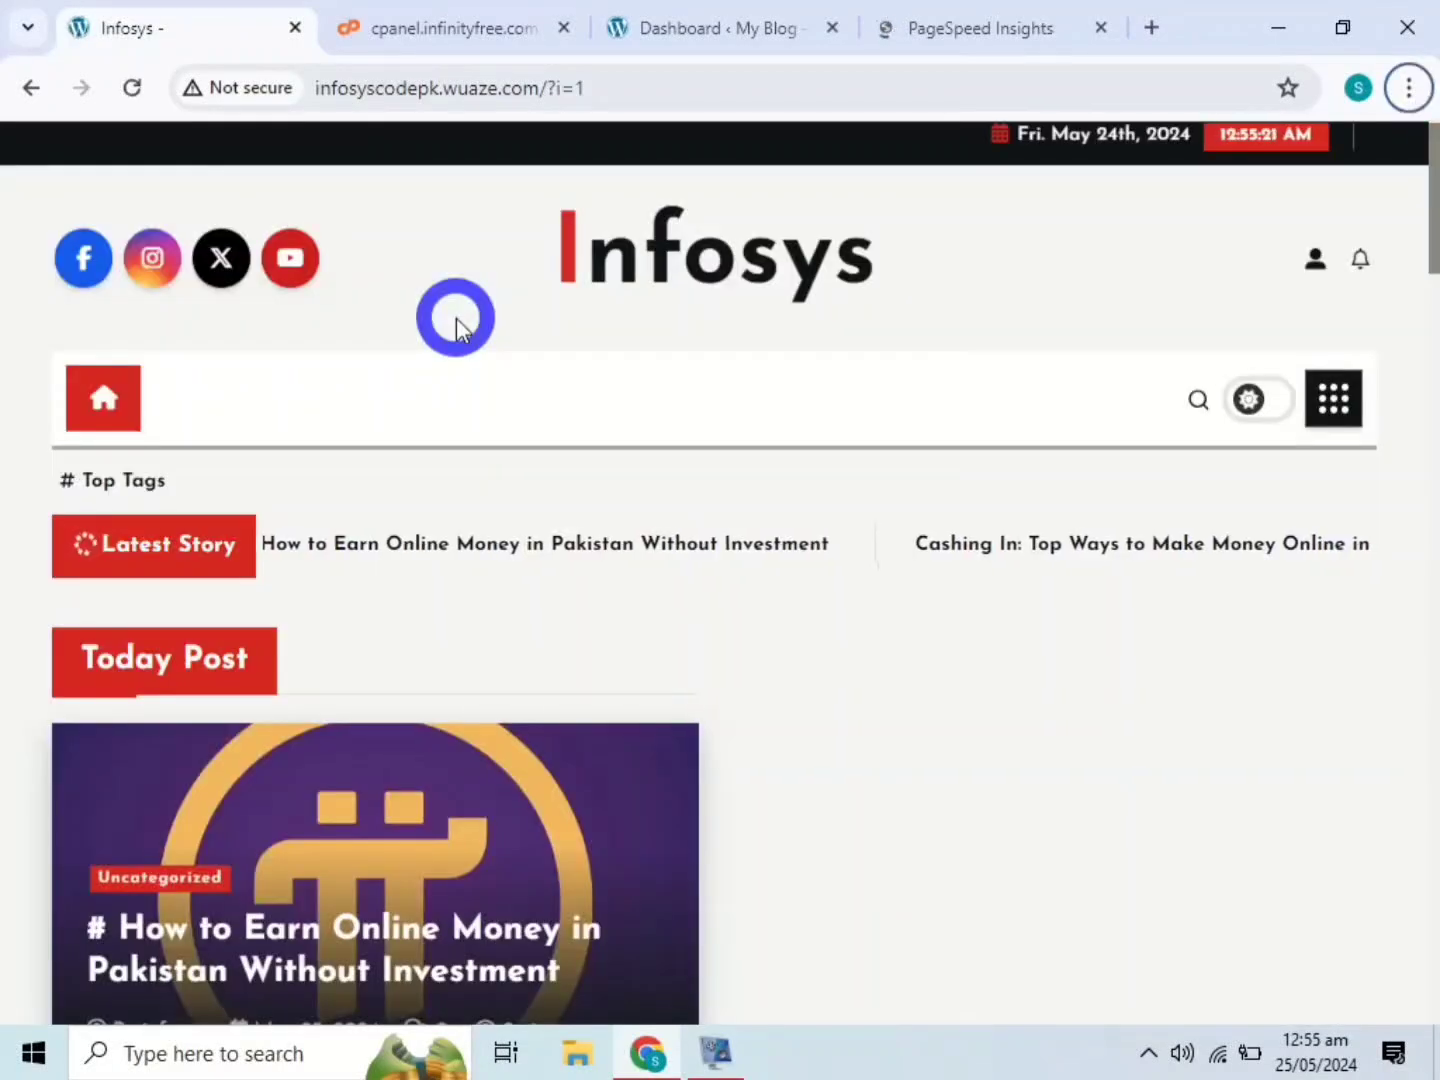
pyautogui.moveTo(740, 290); pyautogui.dragTo(778, 300)
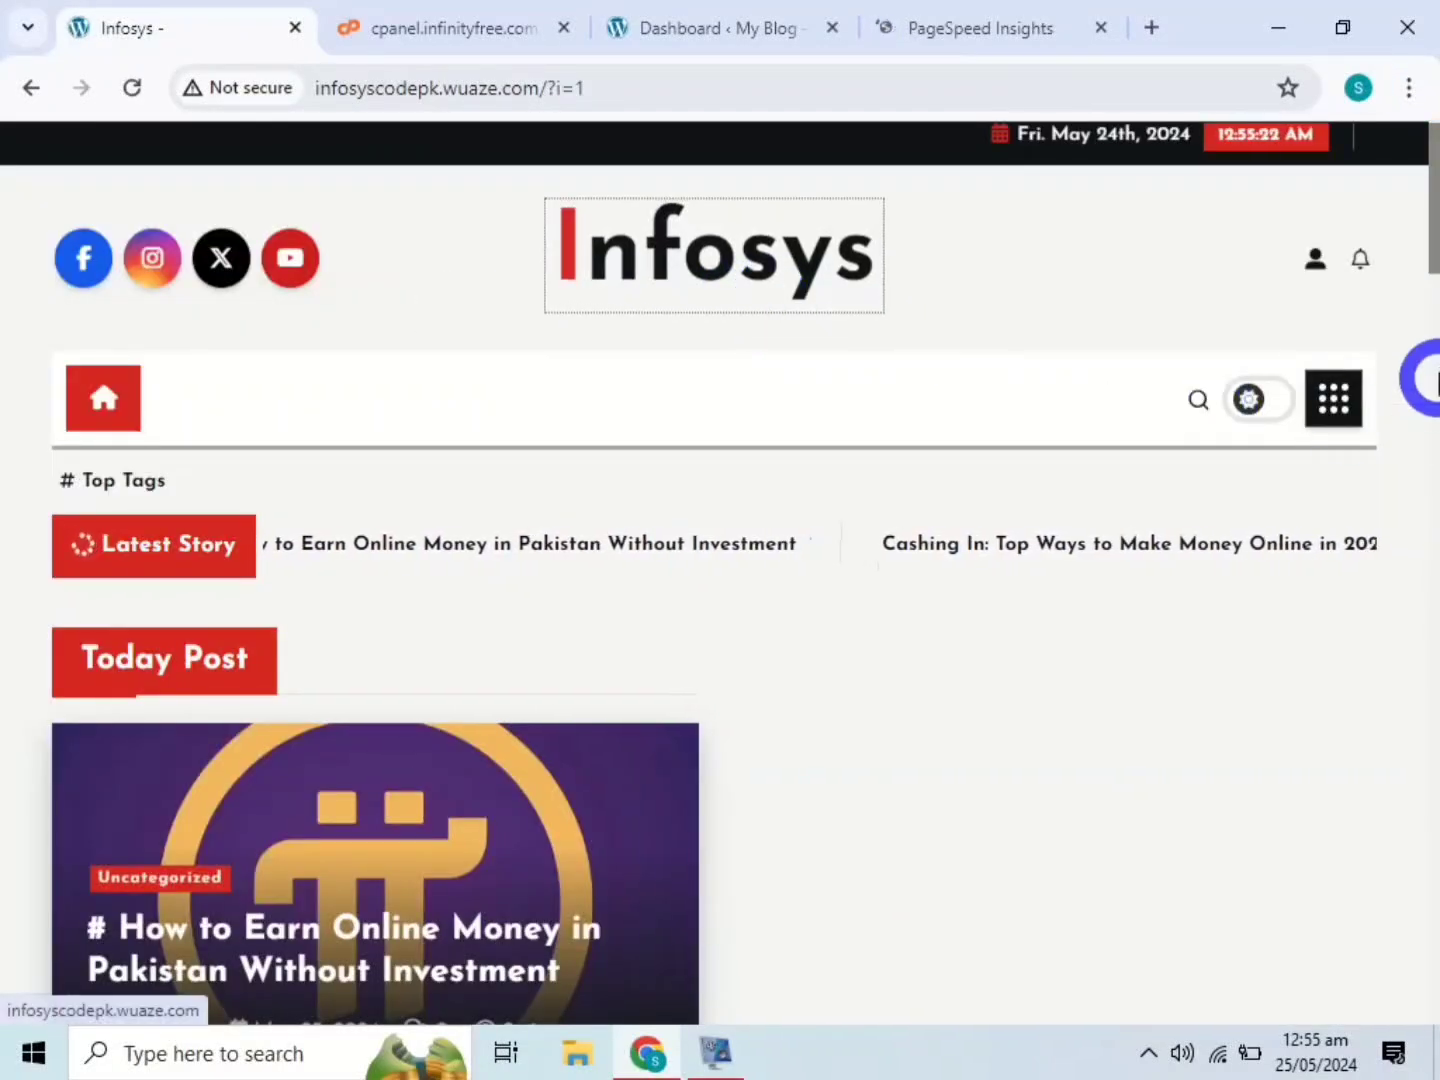
pyautogui.moveTo(1436, 193)
pyautogui.mouseDown()
pyautogui.moveTo(1437, 497)
pyautogui.moveTo(1437, 90)
pyautogui.moveTo(1437, 715)
pyautogui.moveTo(1437, 167)
pyautogui.mouseUp()
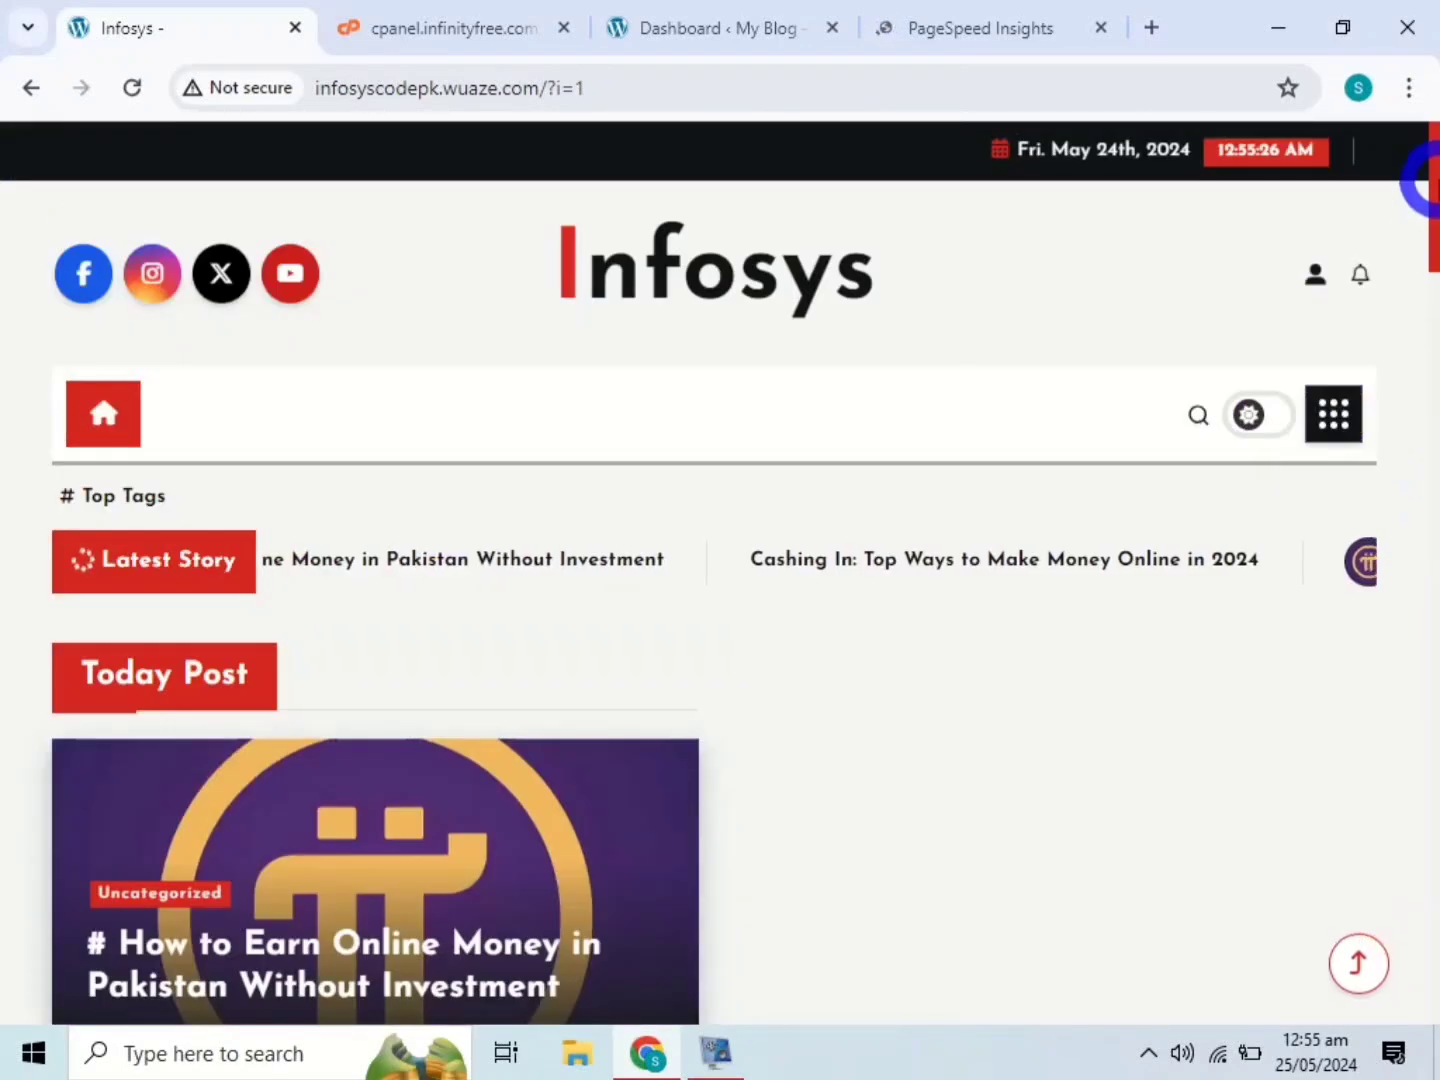
# Open the Infosys blog post "# How to Earn Online Money in Pakistan Without Investment"
pyautogui.moveTo(1388, 238); pyautogui.dragTo(1432, 370)
pyautogui.click(517, 211)
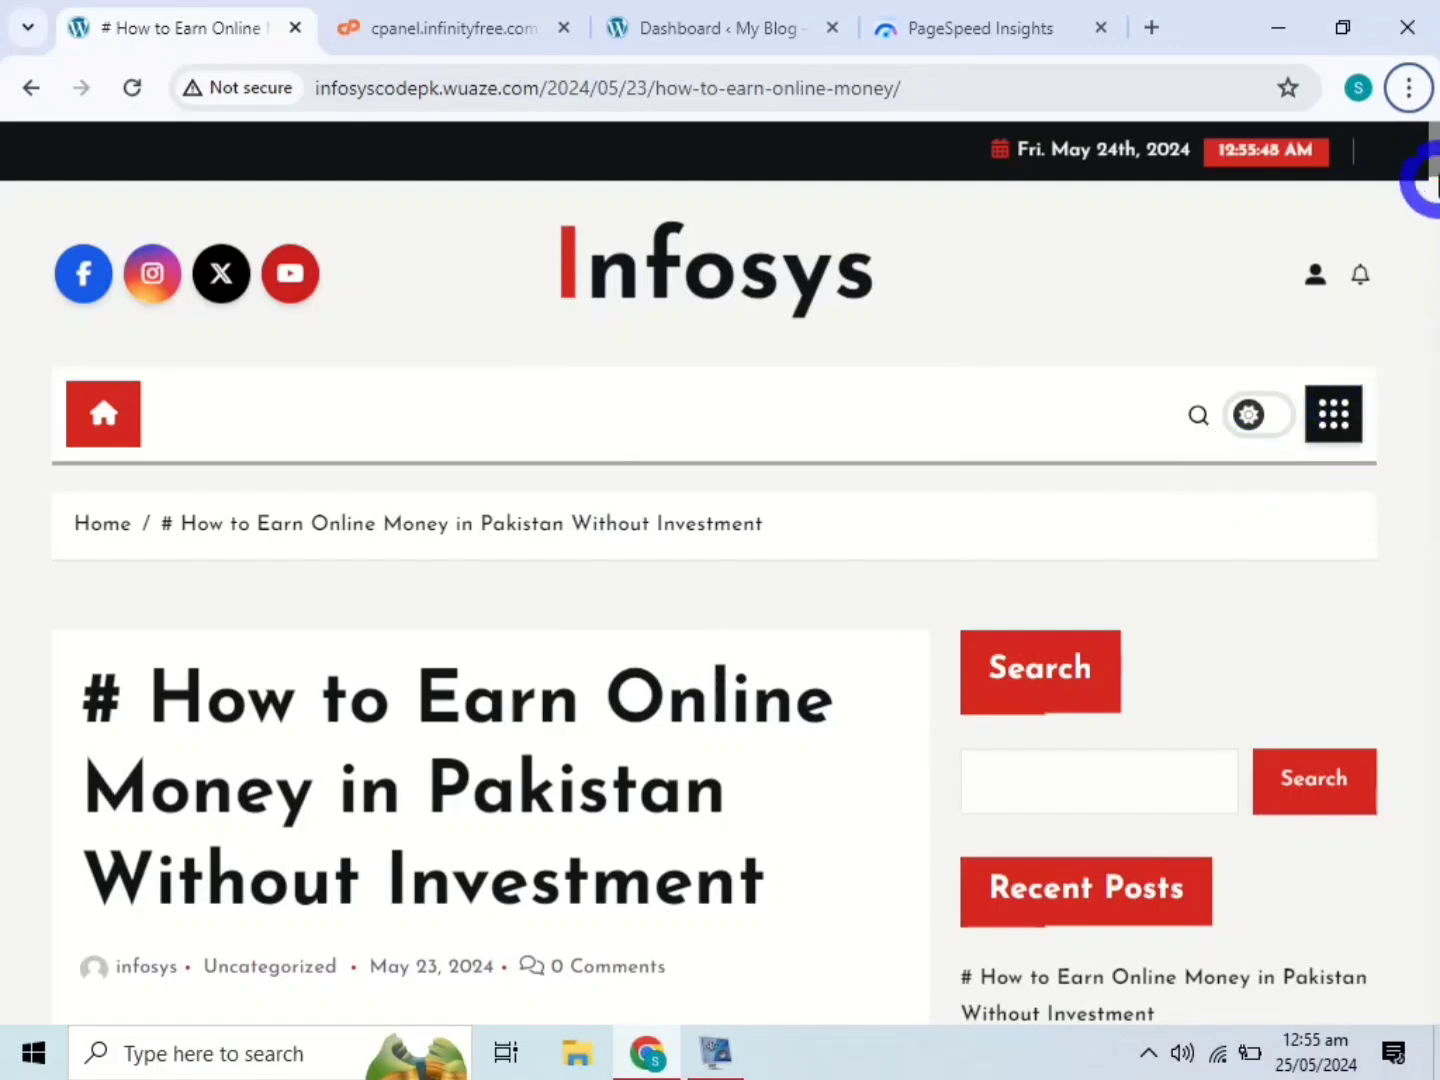
pyautogui.moveTo(1432, 159)
pyautogui.mouseDown()
pyautogui.moveTo(1432, 1001)
pyautogui.moveTo(1432, 156)
pyautogui.mouseUp()
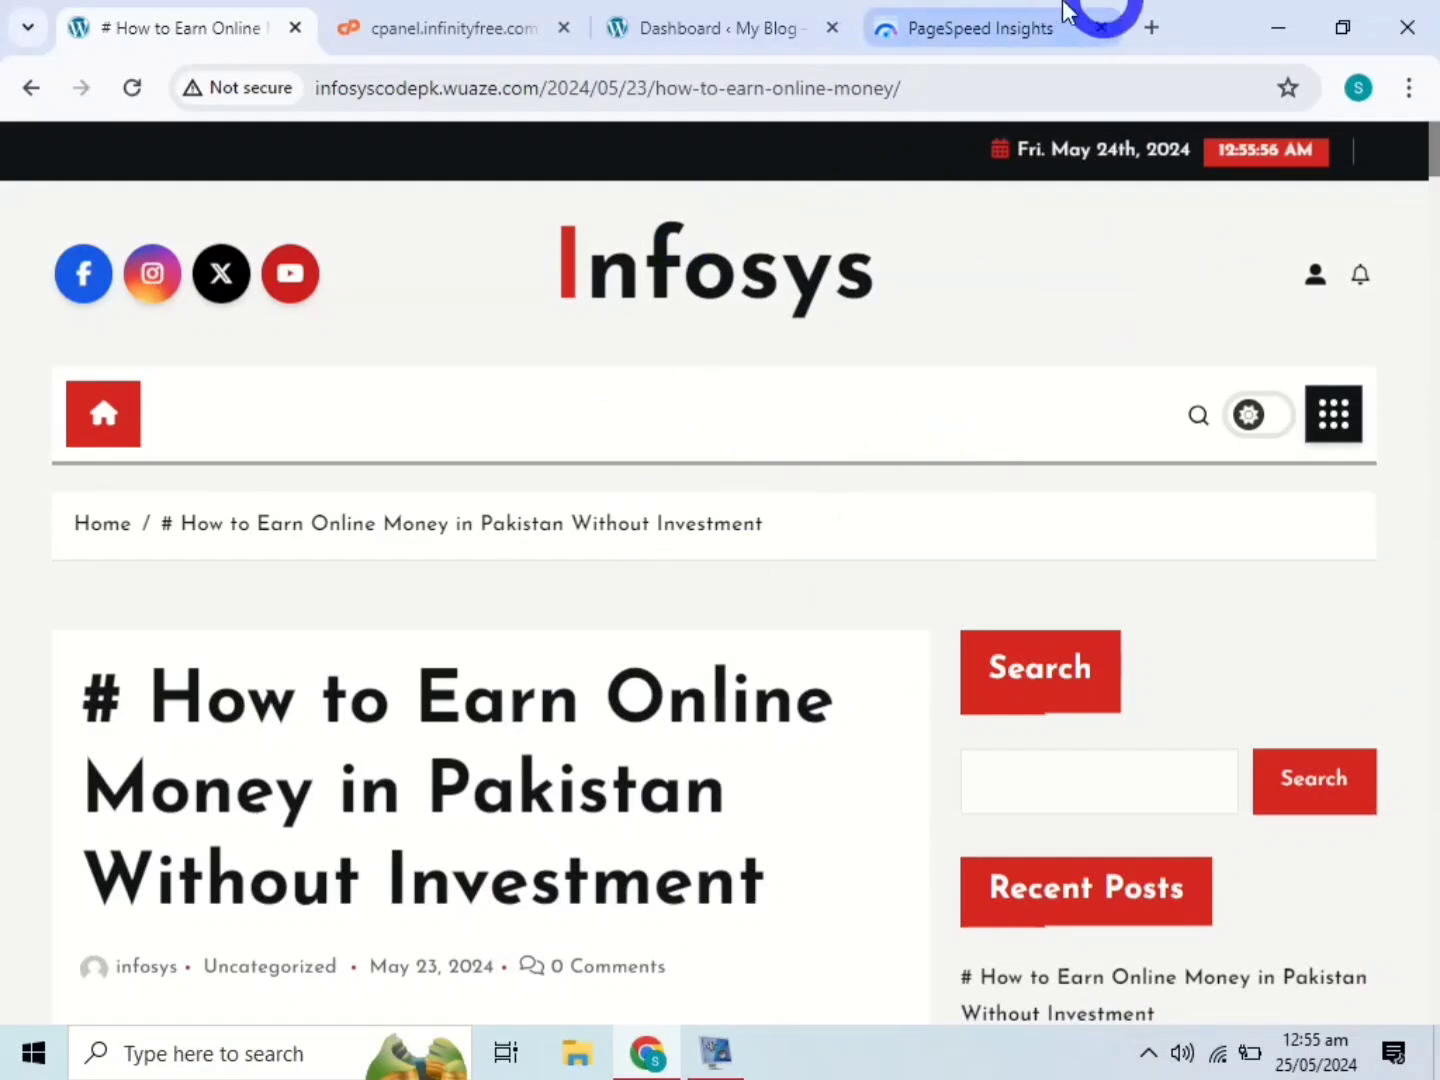
# Return briefly to PageSpeed Insights, then search Google for "whatmobile" in a new tab
pyautogui.click(975, 13)
pyautogui.click(432, 291)
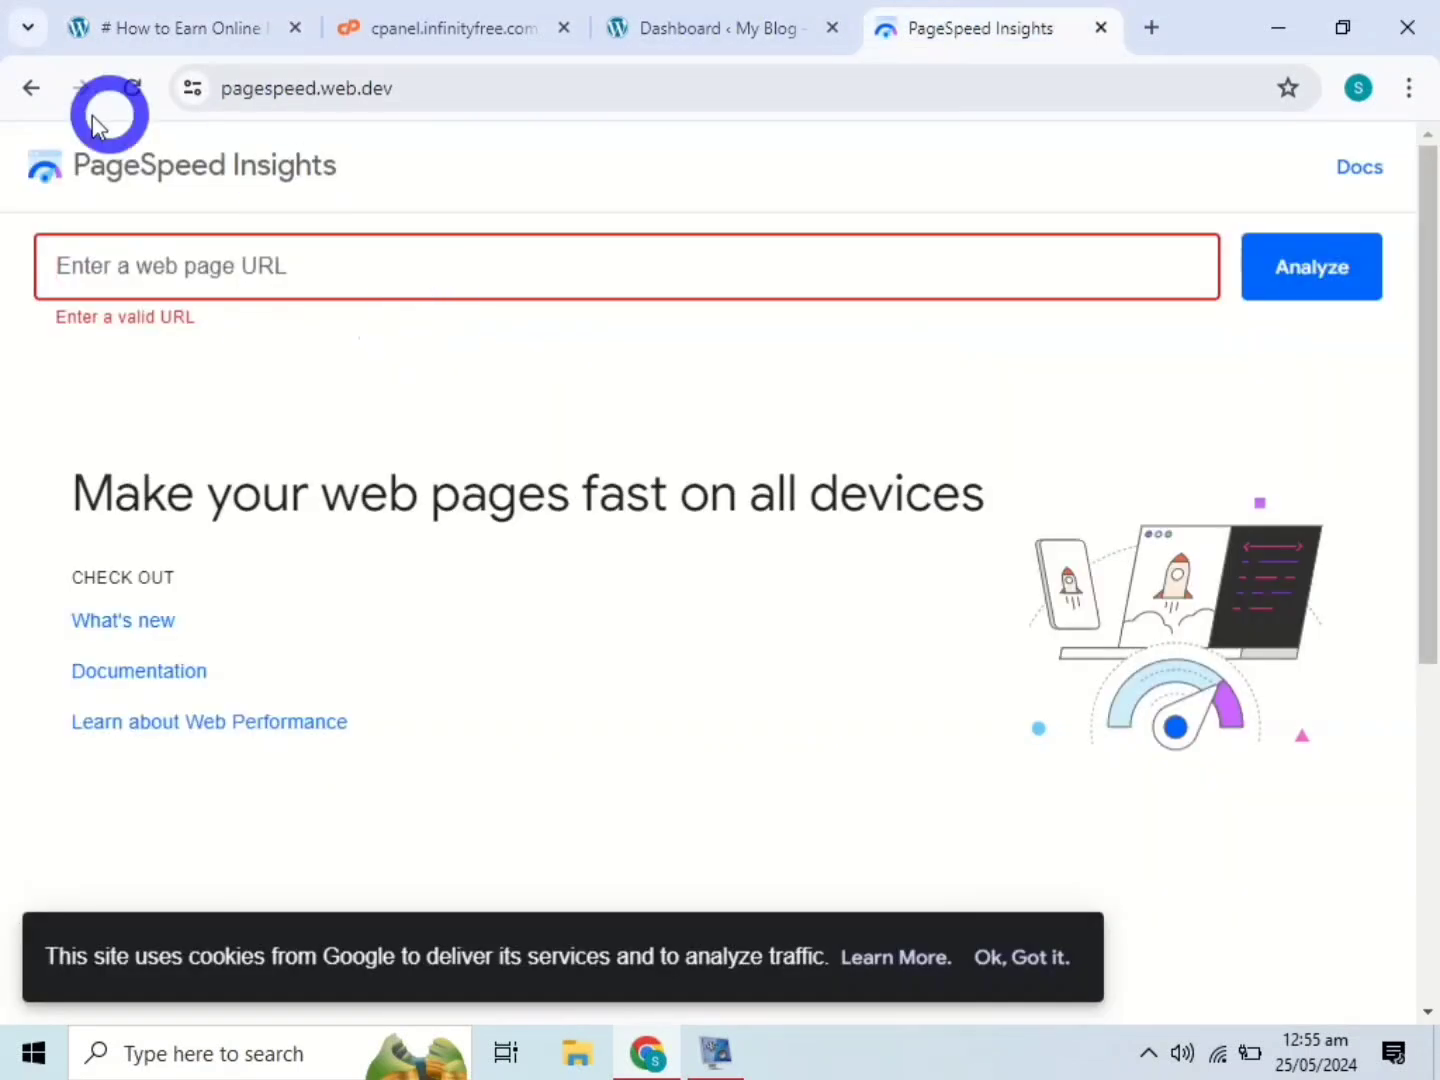
pyautogui.click(1156, 23)
pyautogui.write('w')
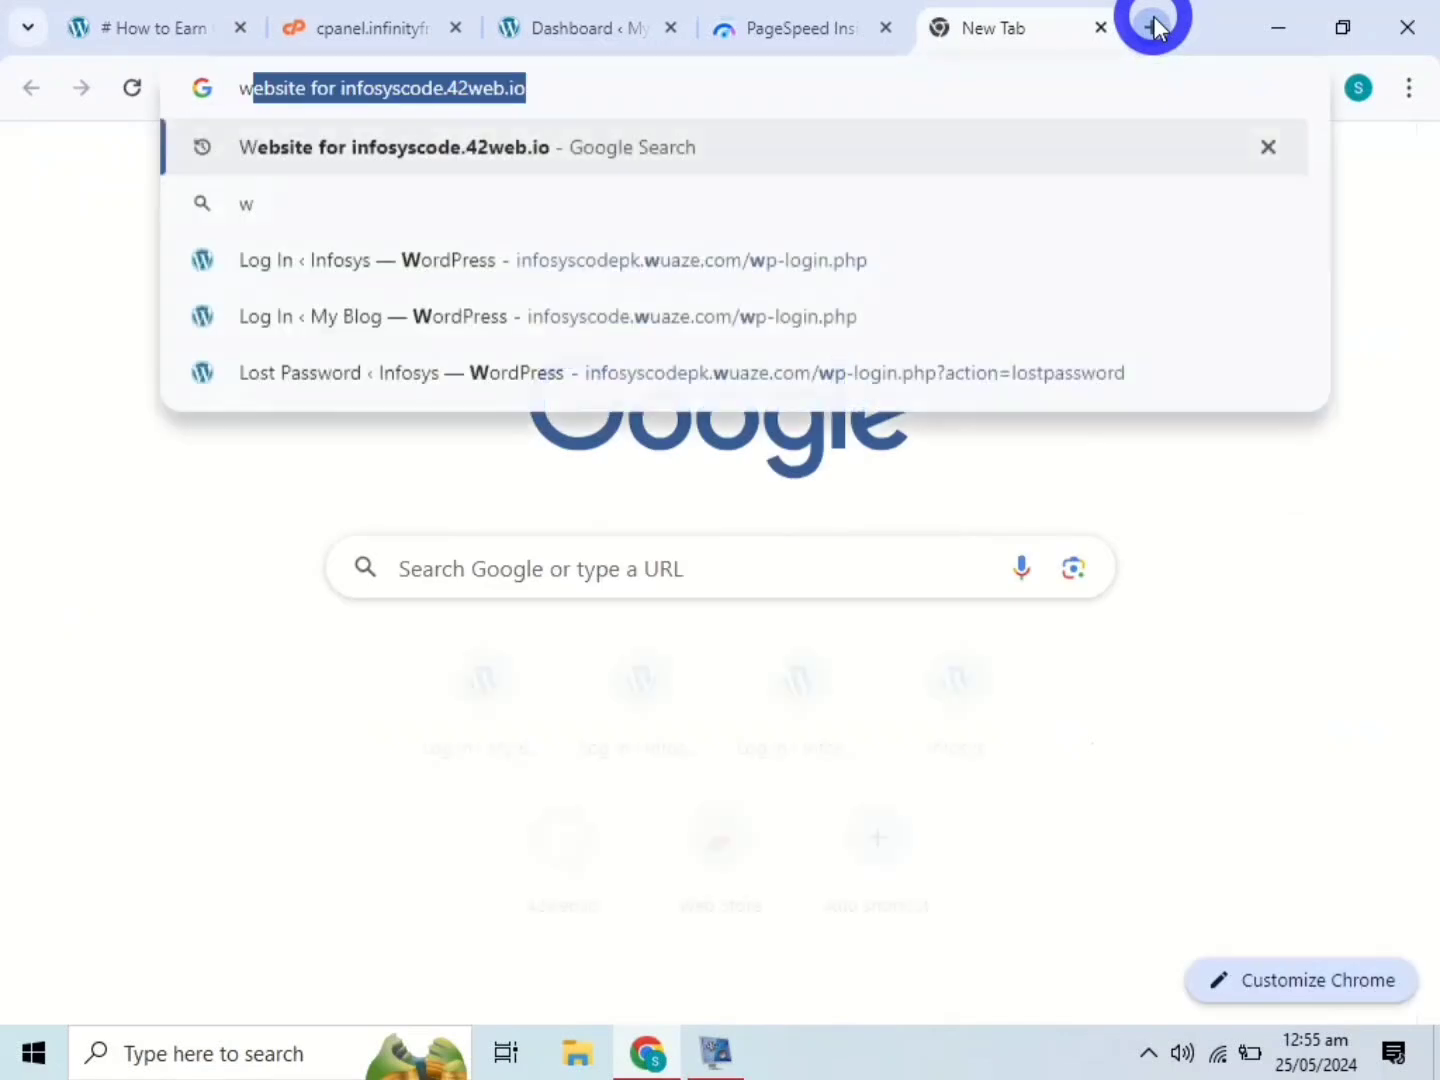
pyautogui.write('hatmobile')
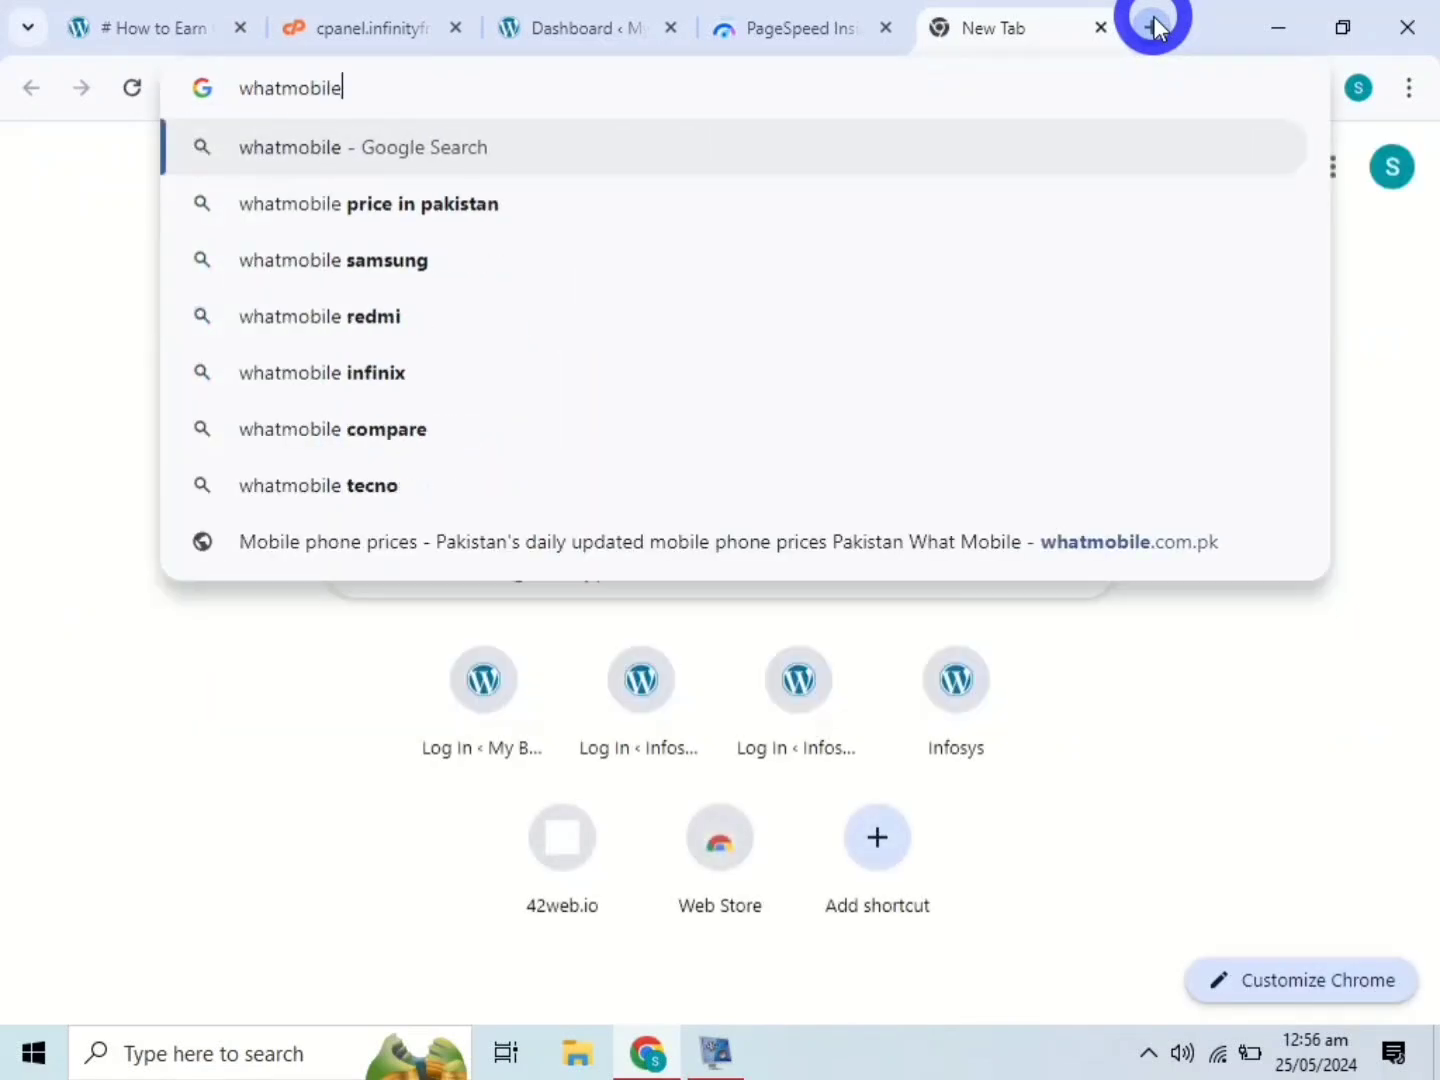
pyautogui.press('Return')
pyautogui.click(745, 123)
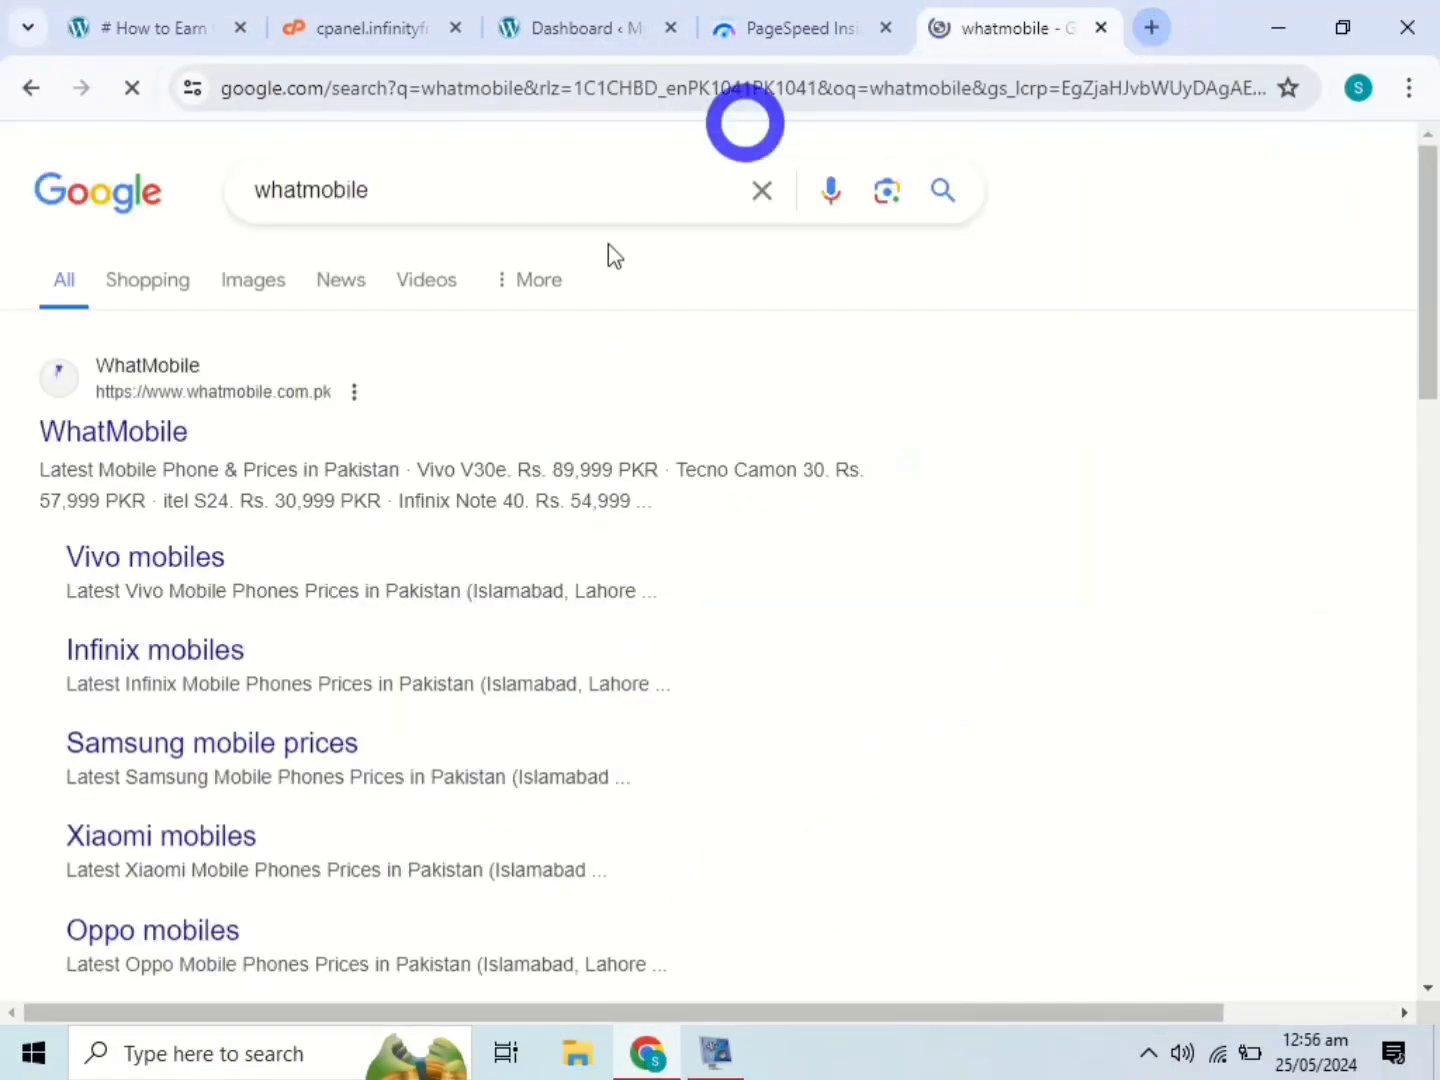
pyautogui.rightClick(175, 443)
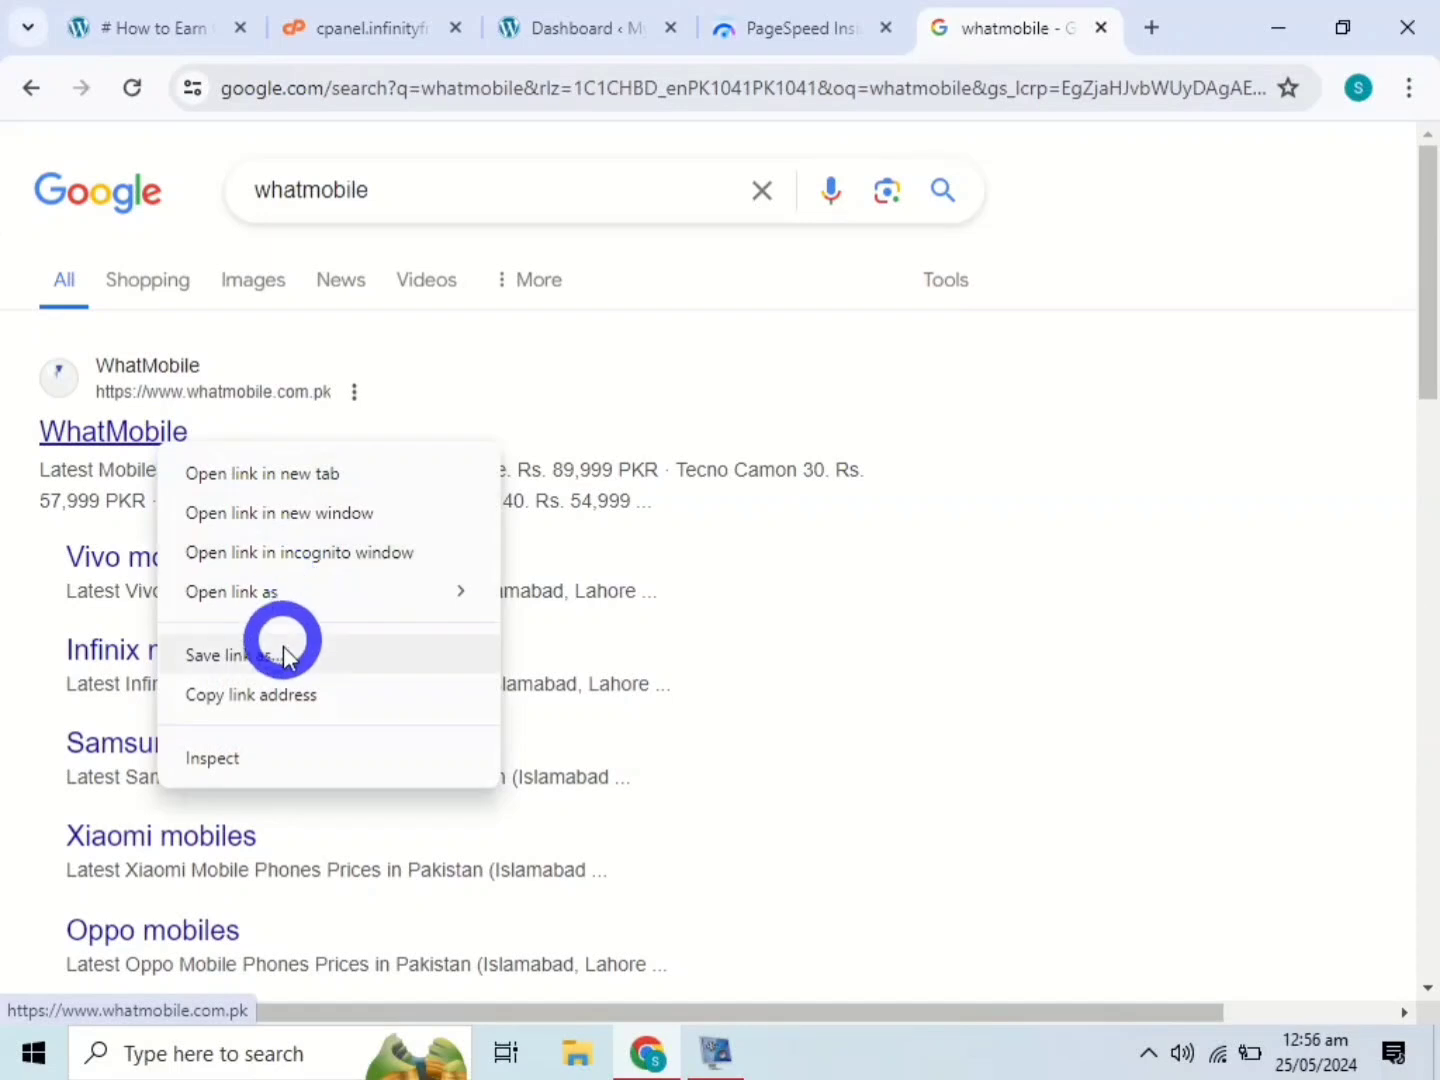
pyautogui.click(283, 694)
pyautogui.click(779, 18)
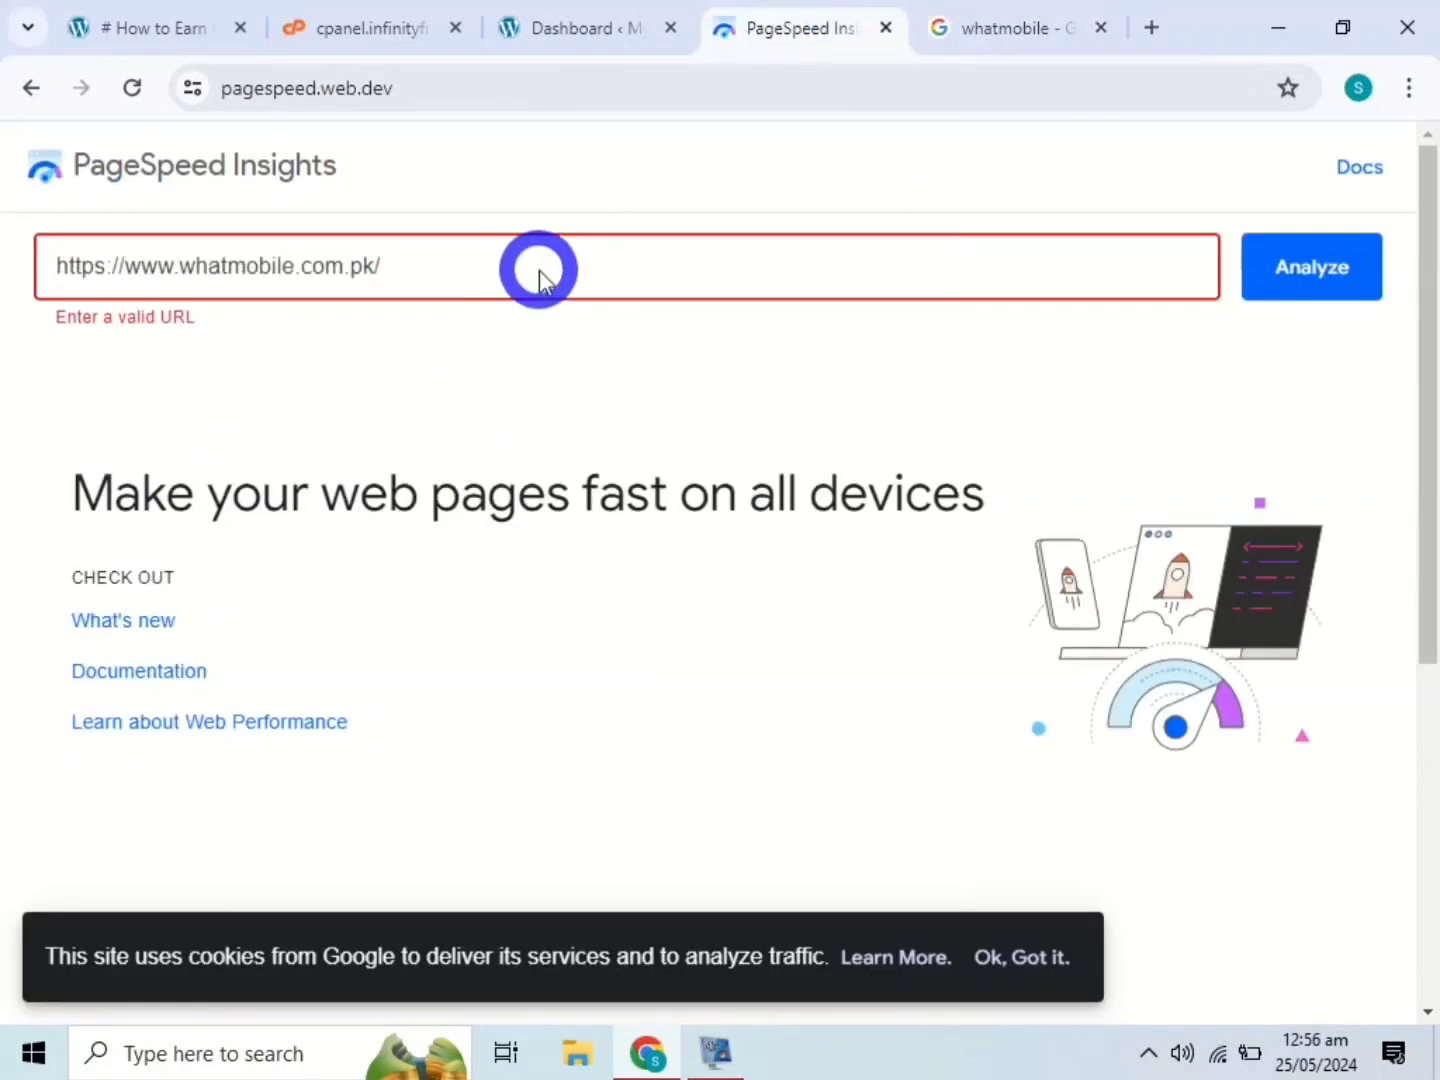
pyautogui.press('Return')
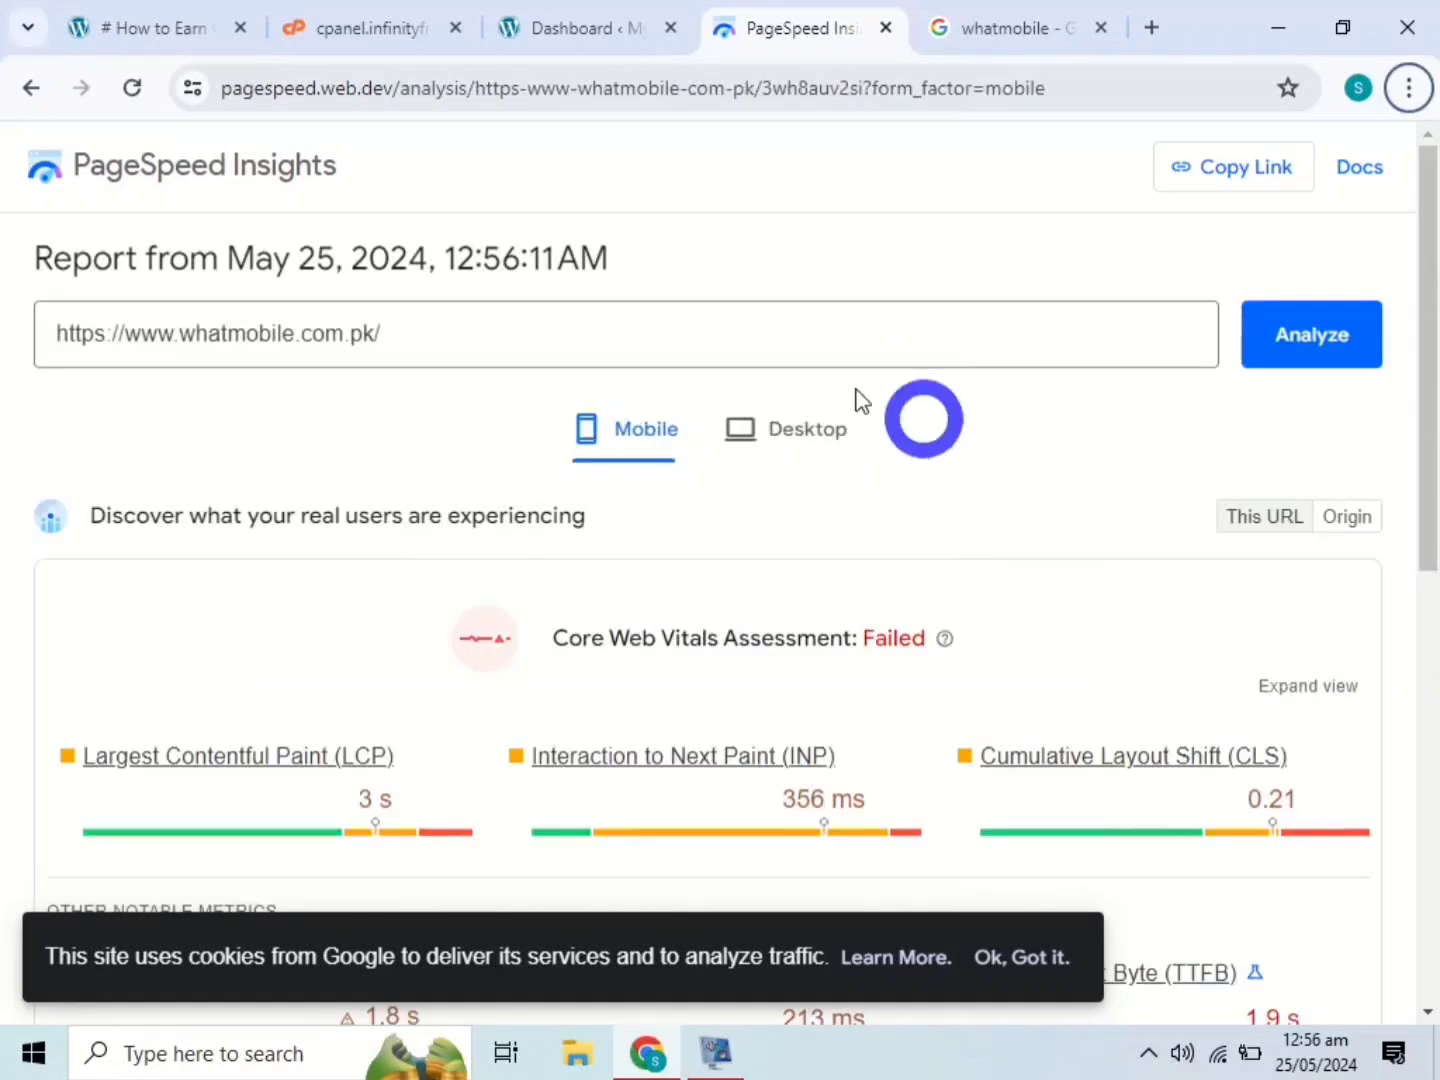
# Show the report's desktop results and examine the Core Web Vitals, including Largest Contentful Paint, and the other notable metrics
pyautogui.moveTo(1432, 289)
pyautogui.mouseDown()
pyautogui.moveTo(1437, 769)
pyautogui.moveTo(1424, 320)
pyautogui.mouseUp()
pyautogui.click(333, 600)
pyautogui.click(833, 426)
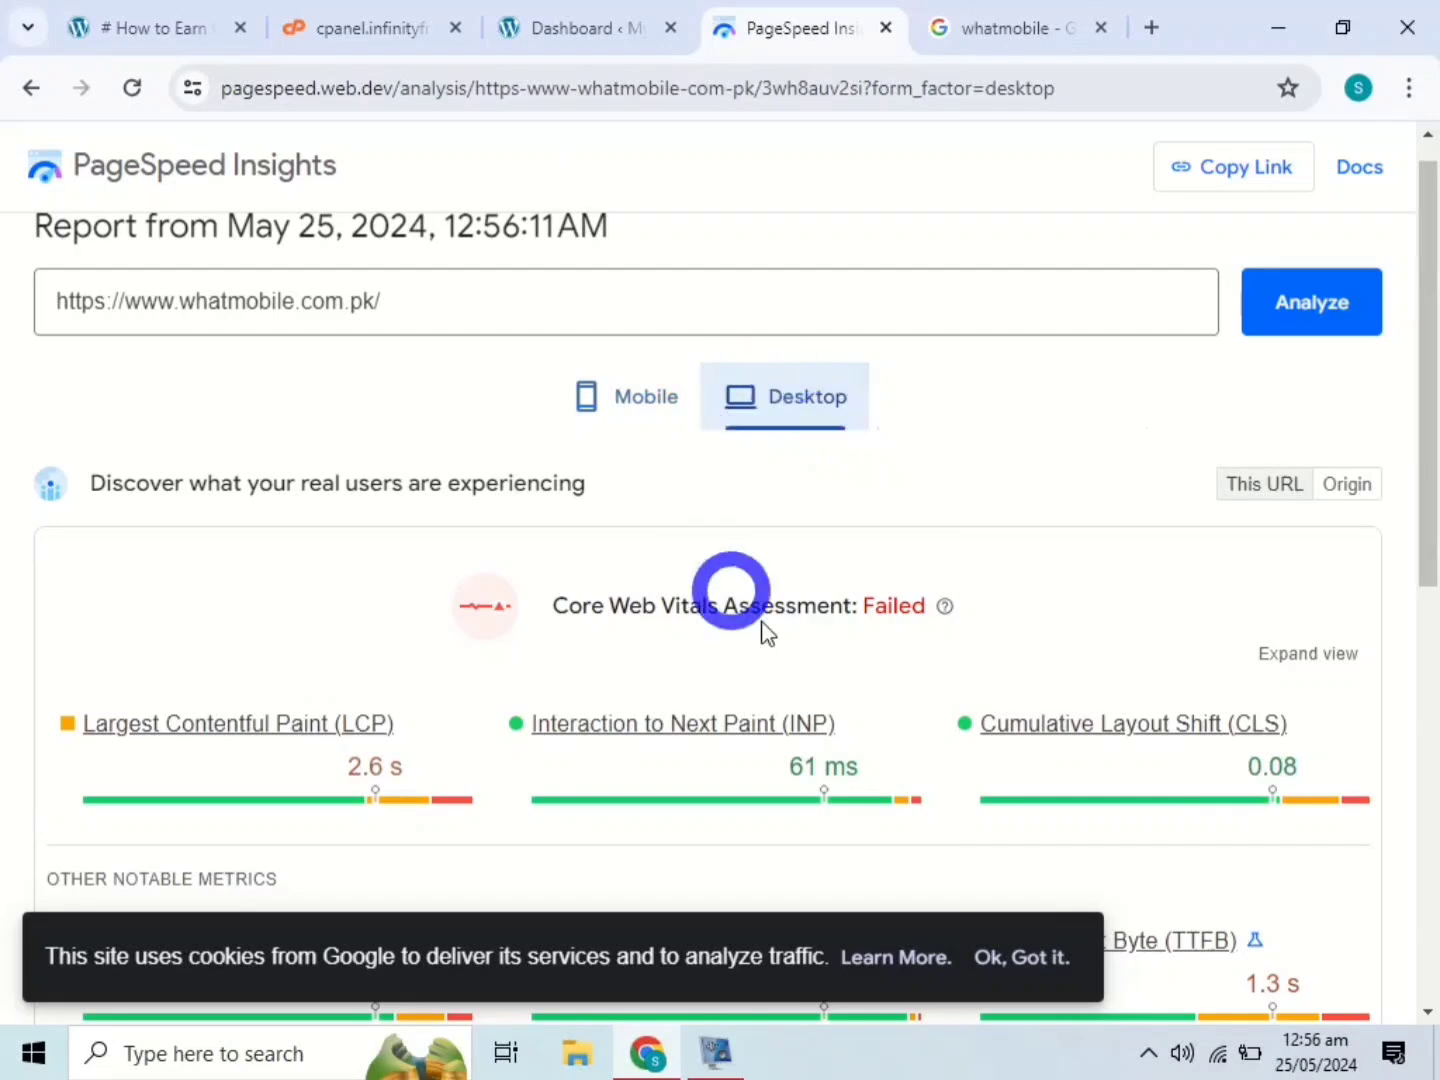
pyautogui.moveTo(1424, 460); pyautogui.dragTo(1437, 615)
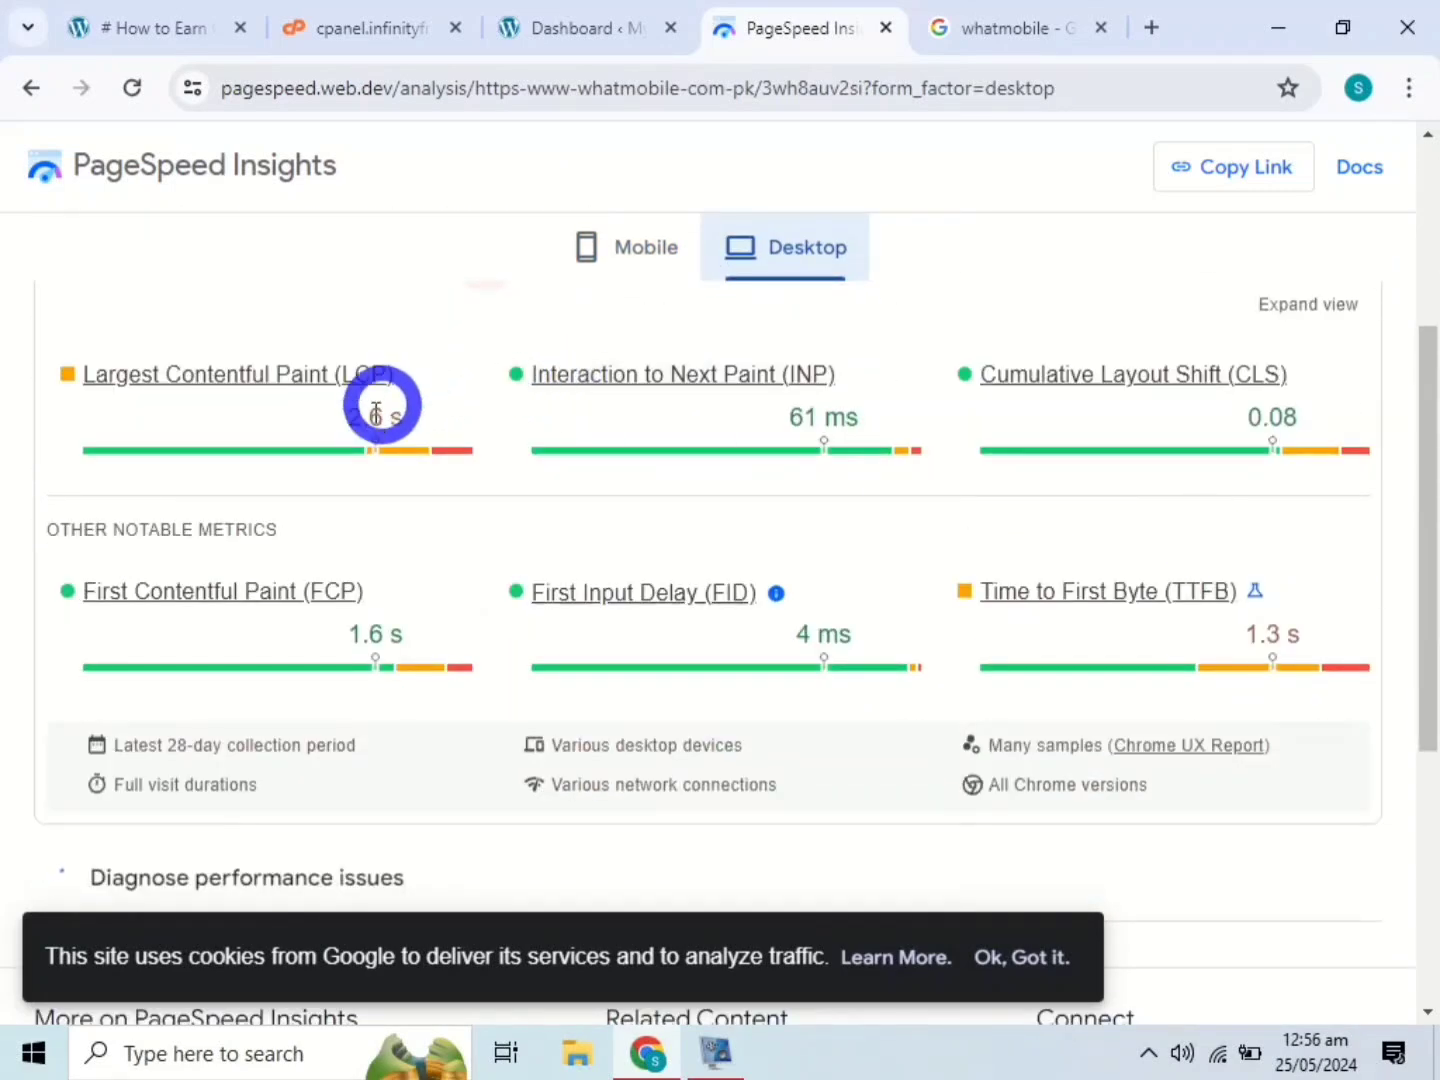
pyautogui.moveTo(296, 421); pyautogui.dragTo(470, 437)
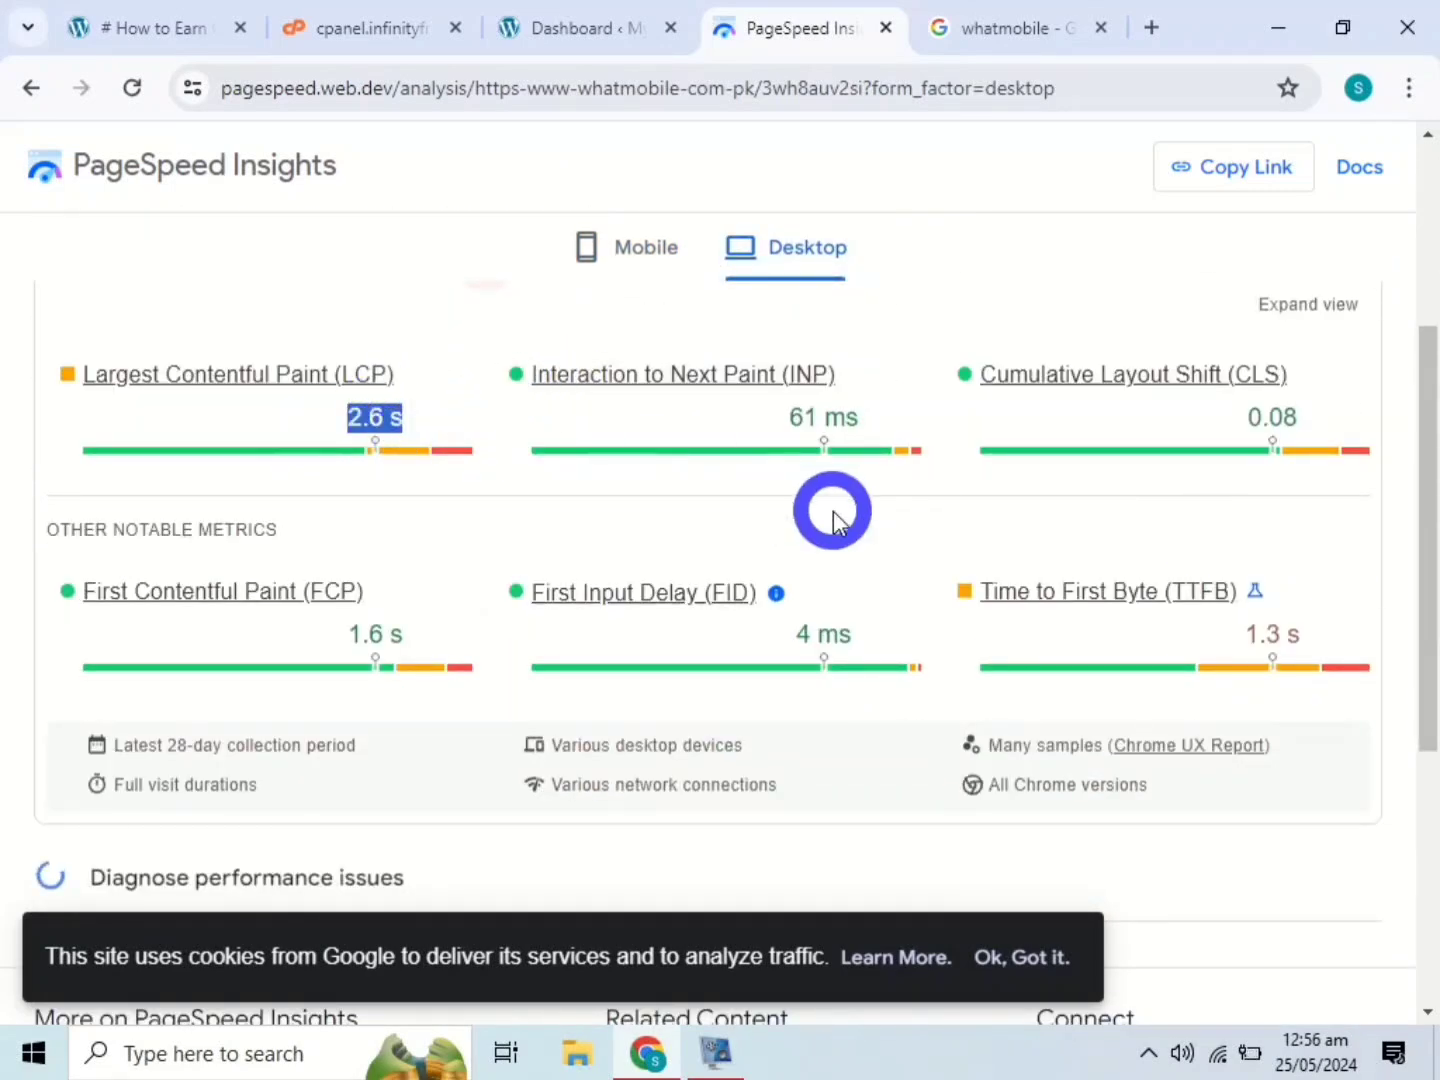
pyautogui.moveTo(1437, 374); pyautogui.dragTo(1437, 495)
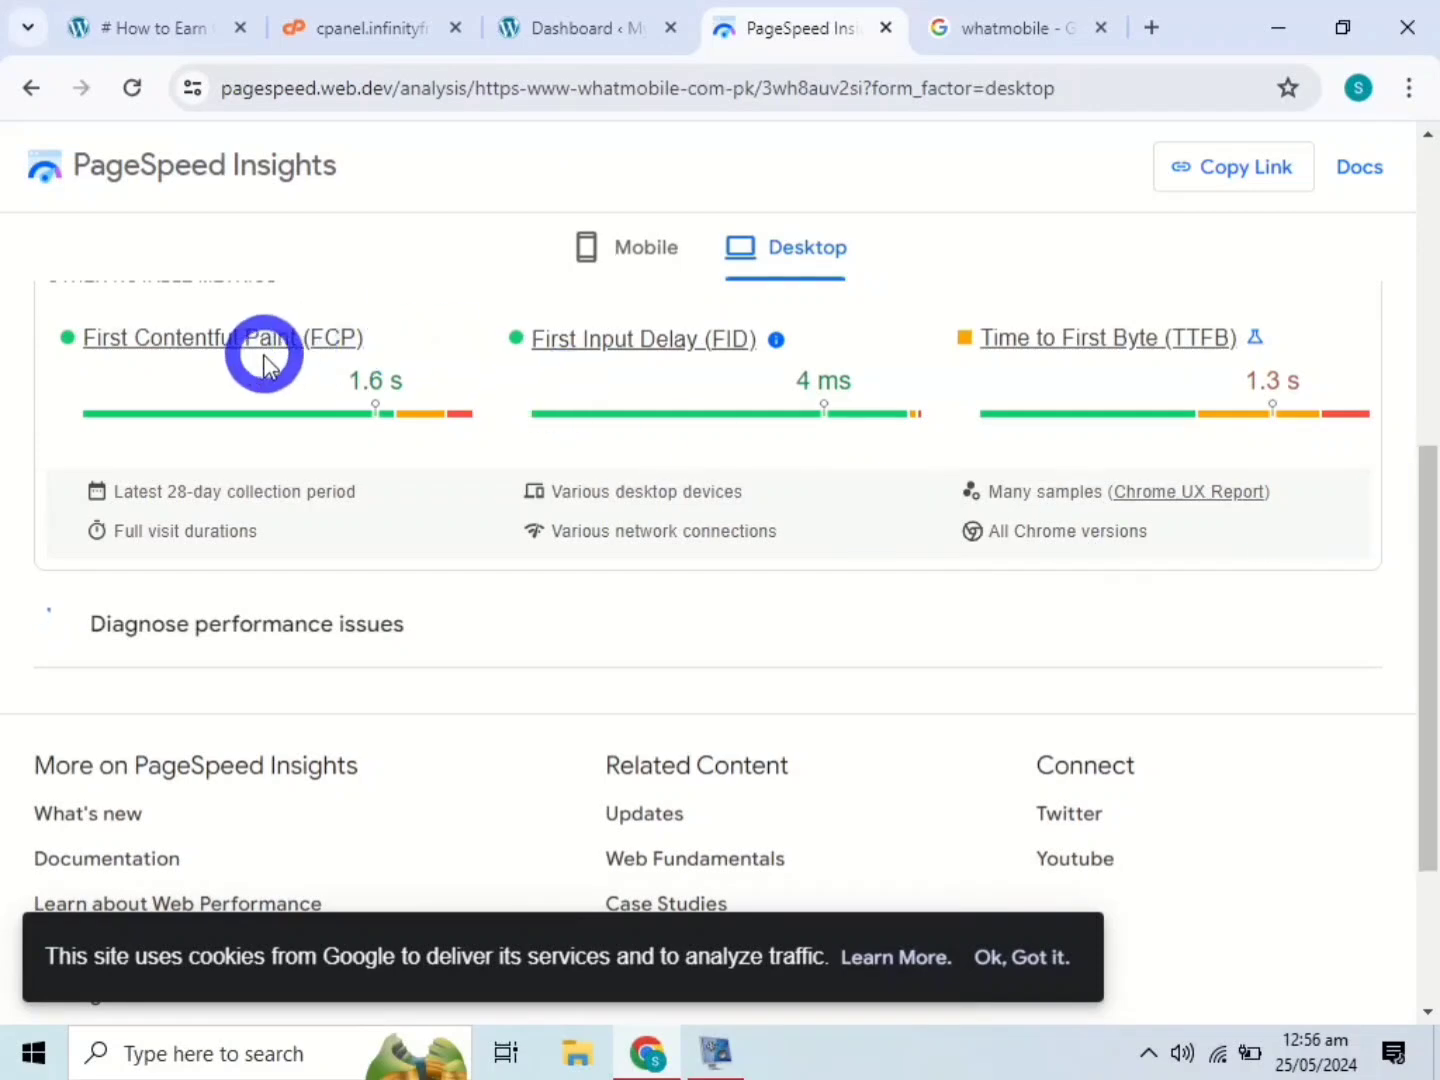
# Examine the desktop Performance, Accessibility, Best Practices and SEO scores and the Speed Index among the metrics
pyautogui.moveTo(1436, 625); pyautogui.dragTo(826, 400)
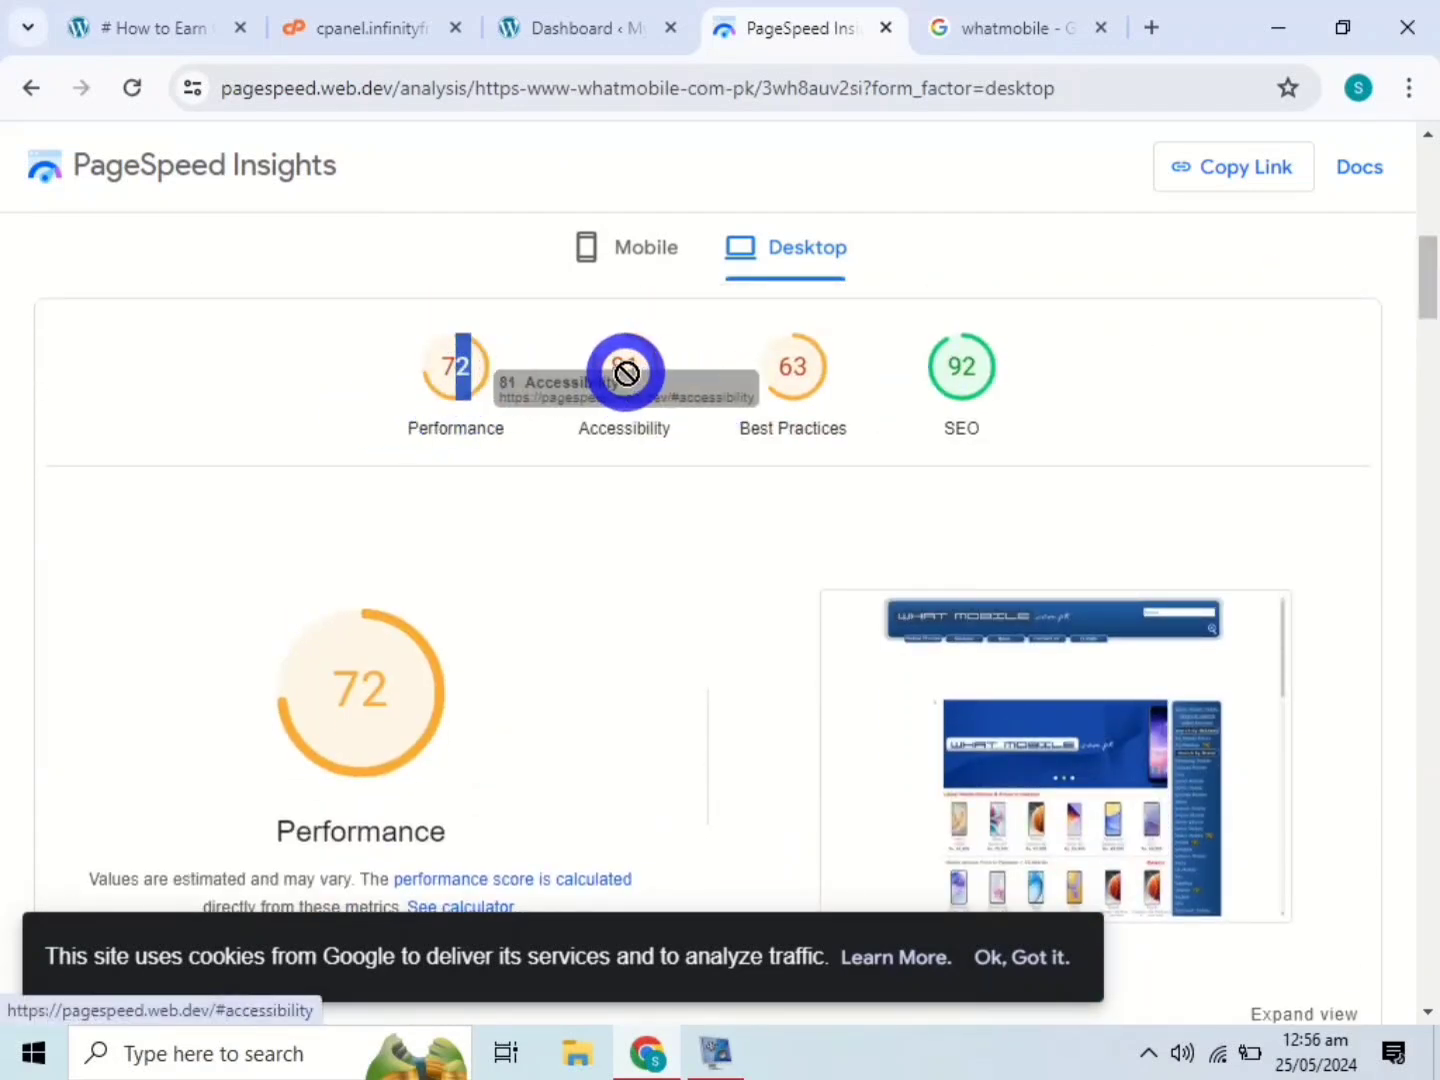
pyautogui.click(1157, 342)
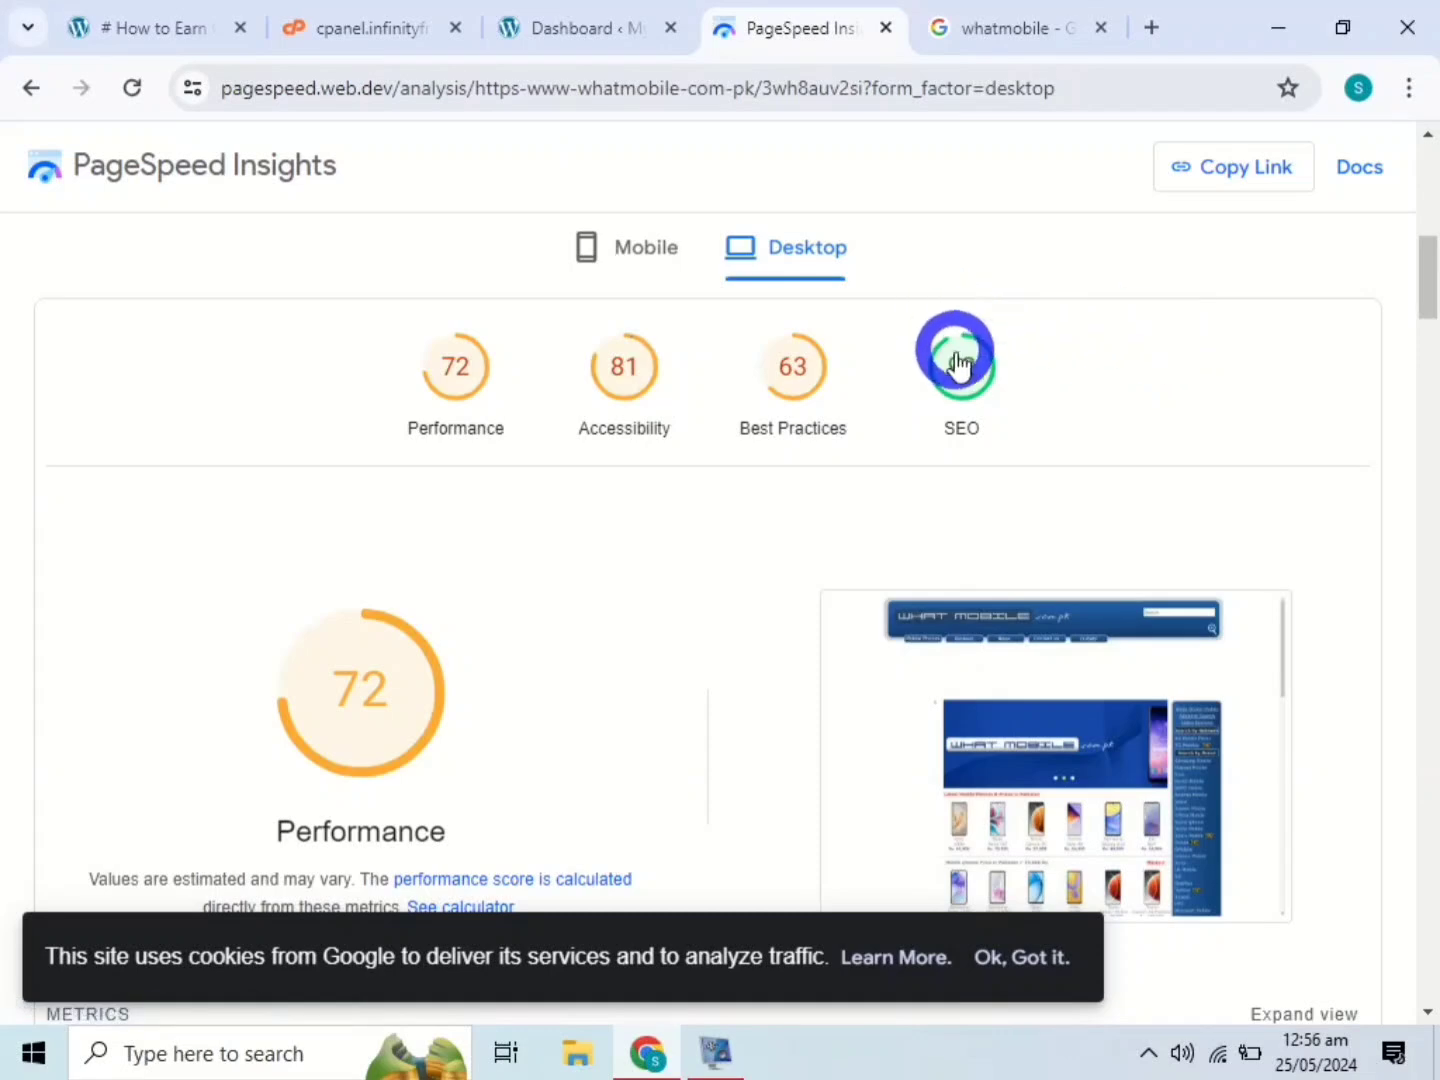
pyautogui.moveTo(1428, 299); pyautogui.dragTo(1428, 329)
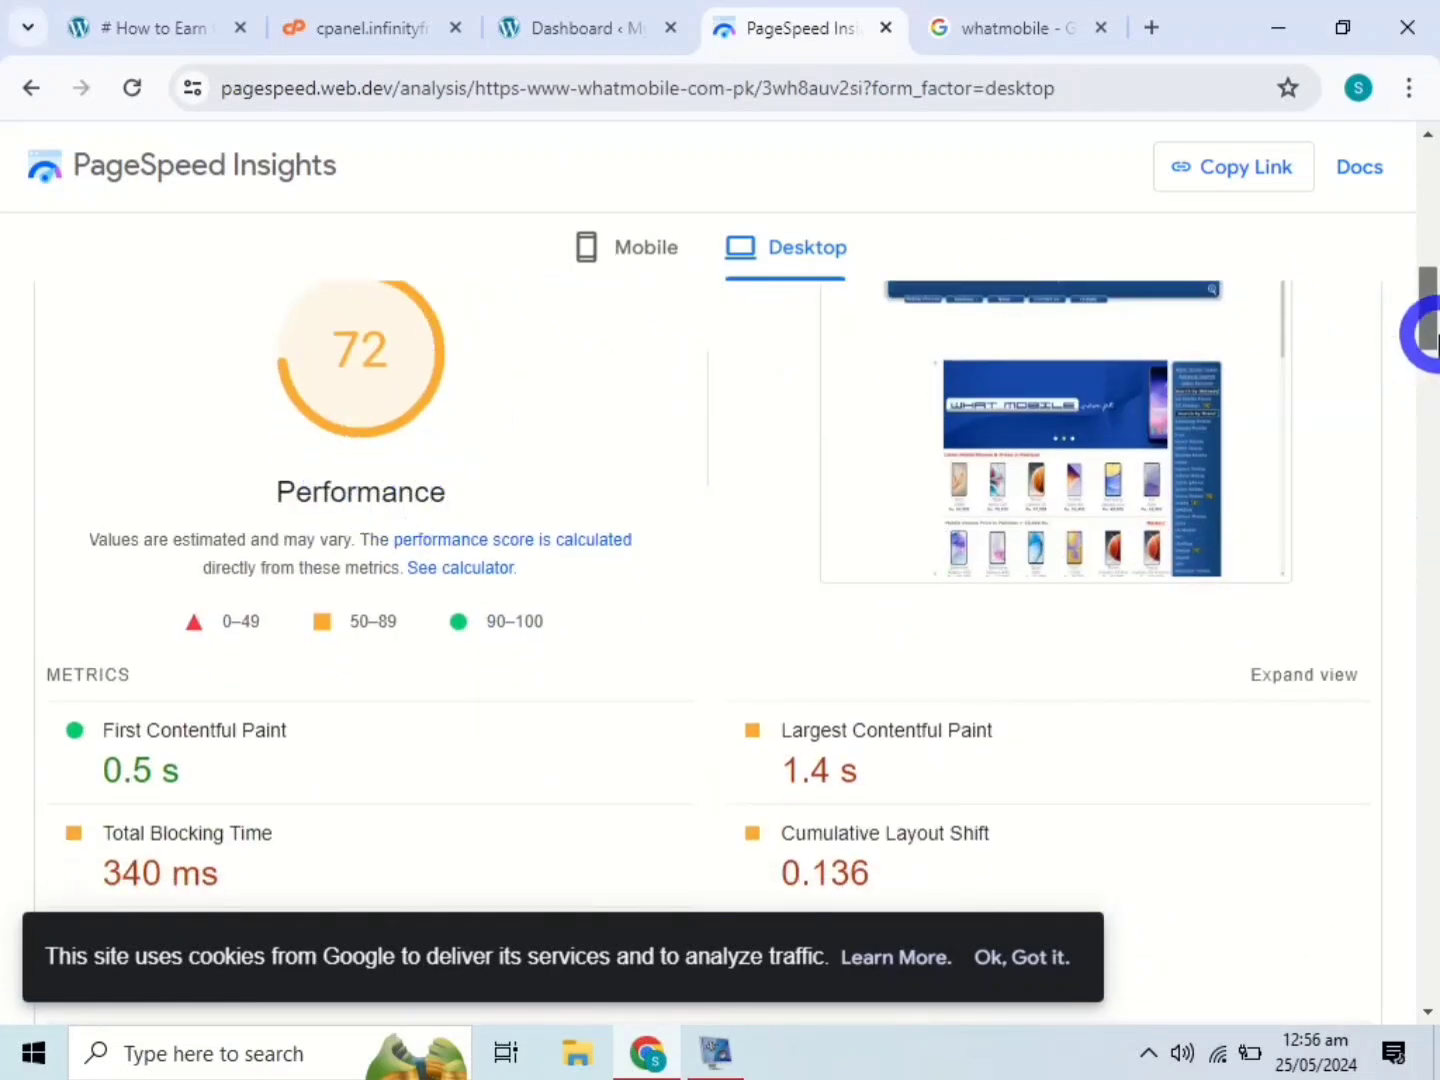
pyautogui.moveTo(1437, 339); pyautogui.dragTo(1437, 368)
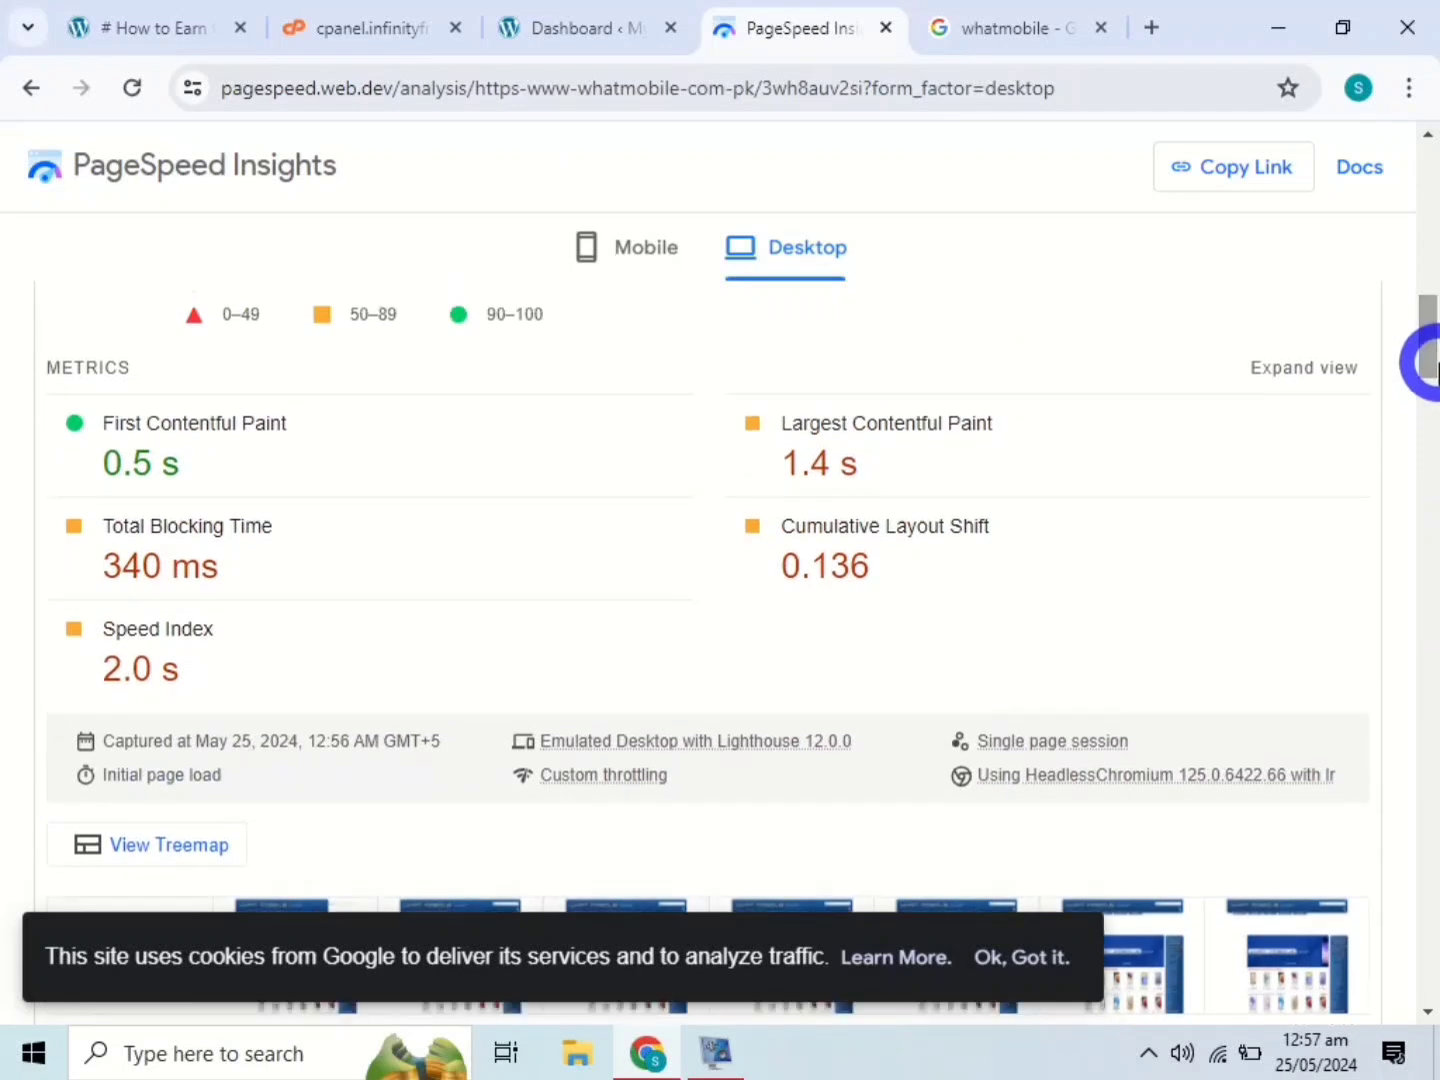
pyautogui.moveTo(205, 672); pyautogui.dragTo(65, 672)
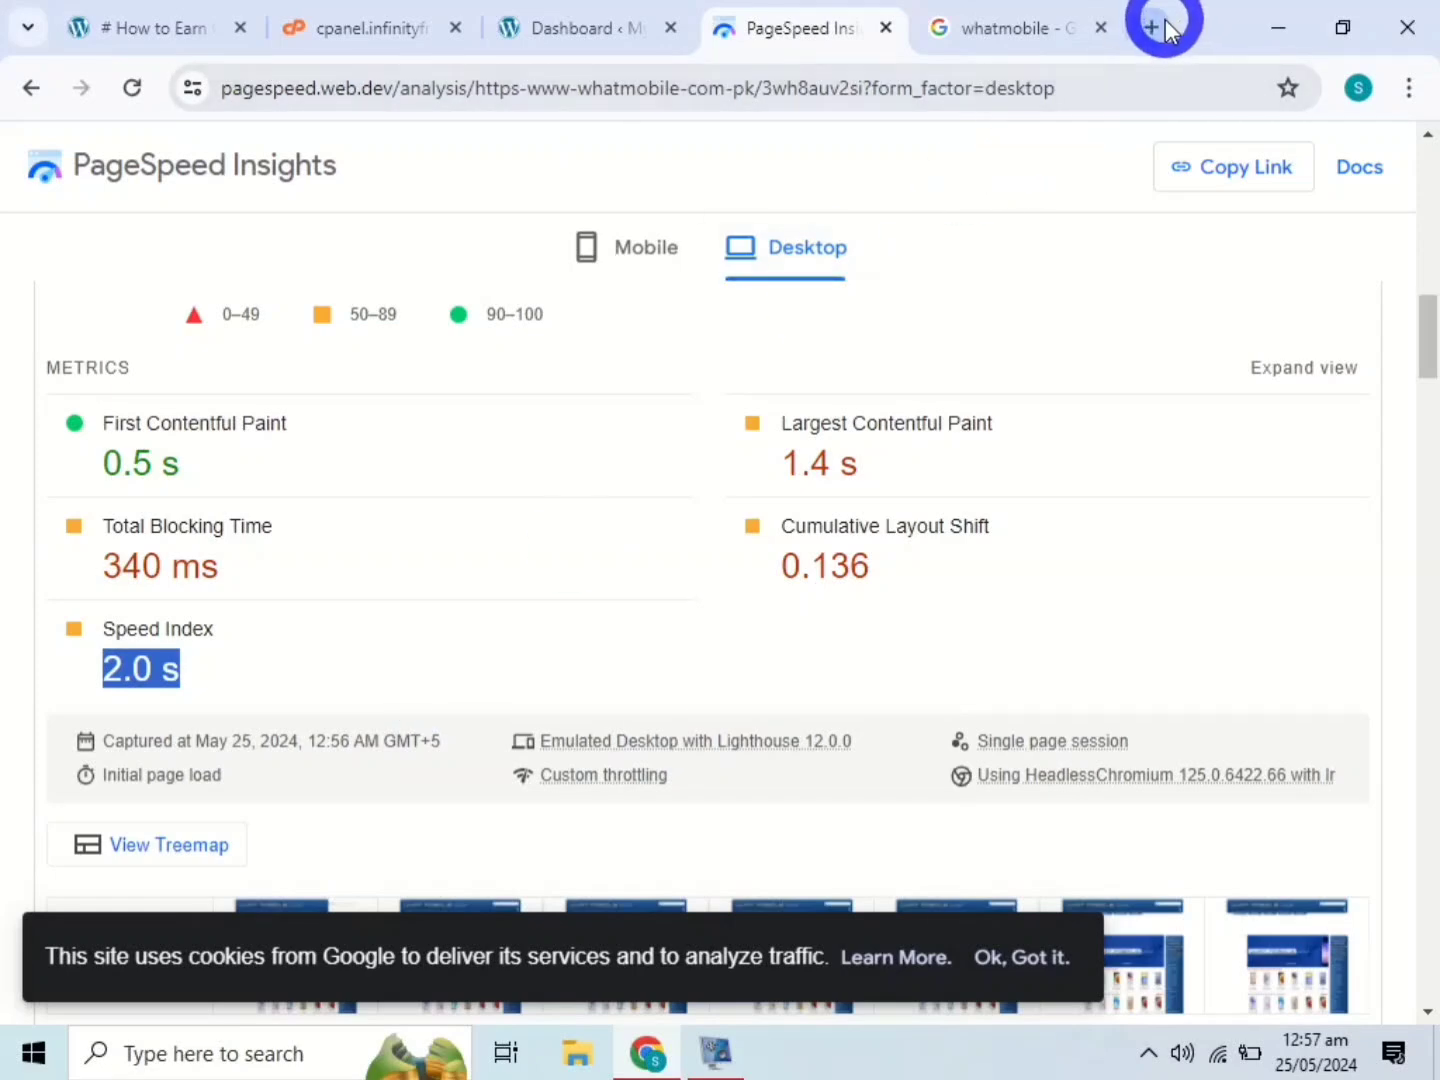
# Open the WhatMobile website from the Google results and check how its home page loads
pyautogui.click(984, 24)
pyautogui.click(135, 425)
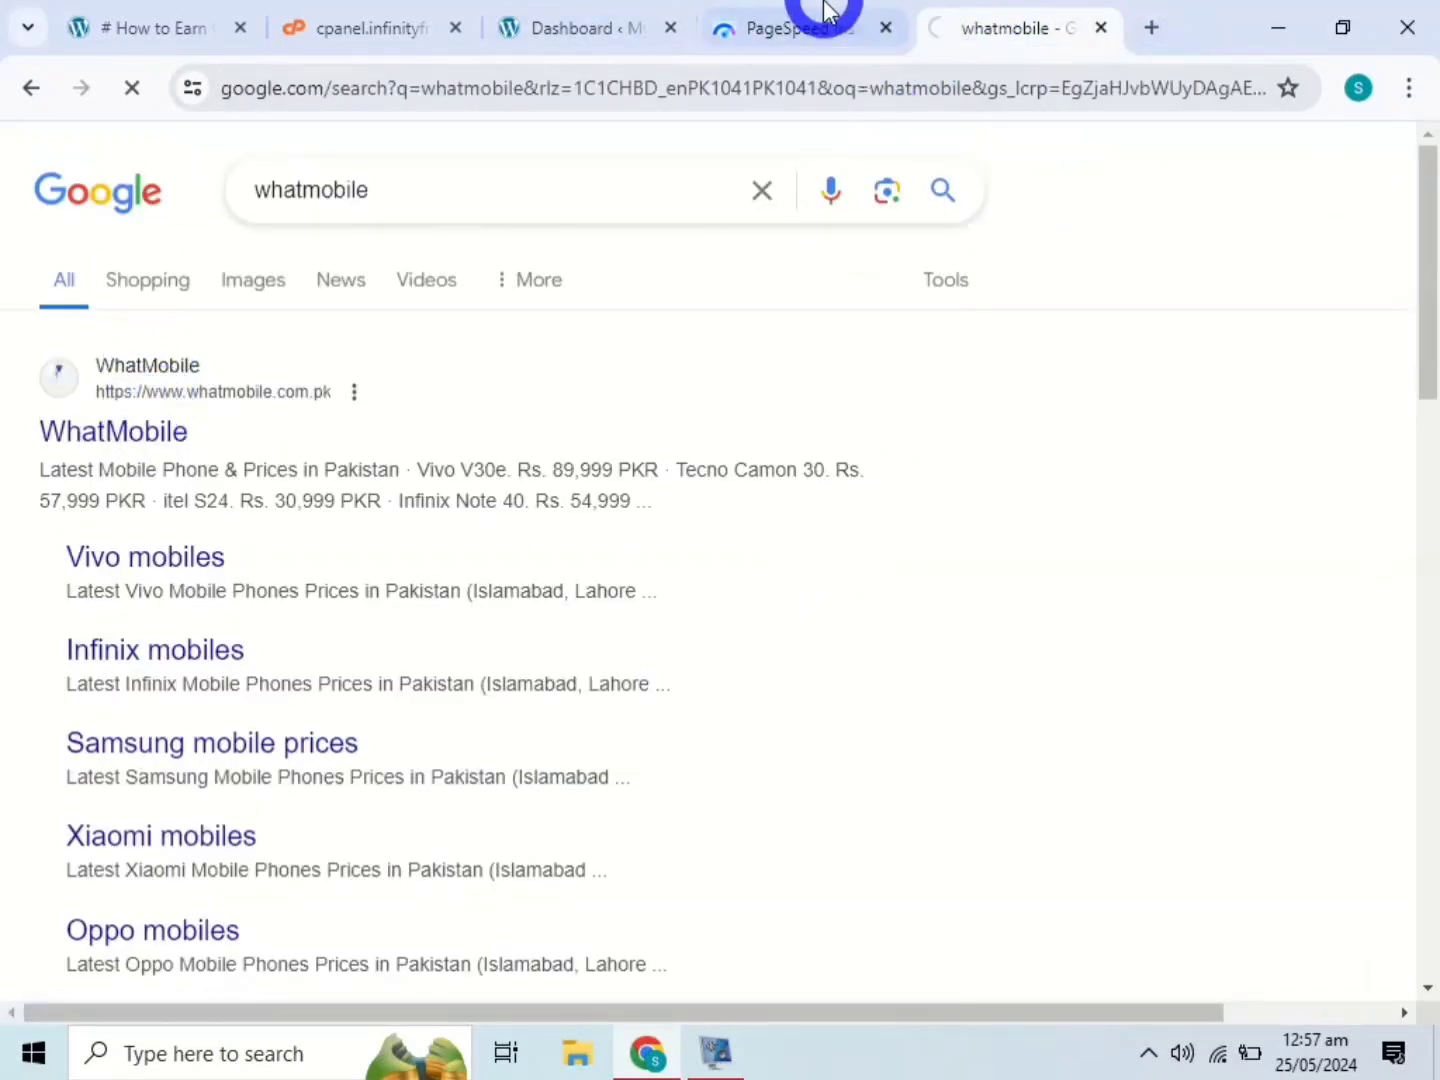
pyautogui.click(805, 26)
pyautogui.click(990, 22)
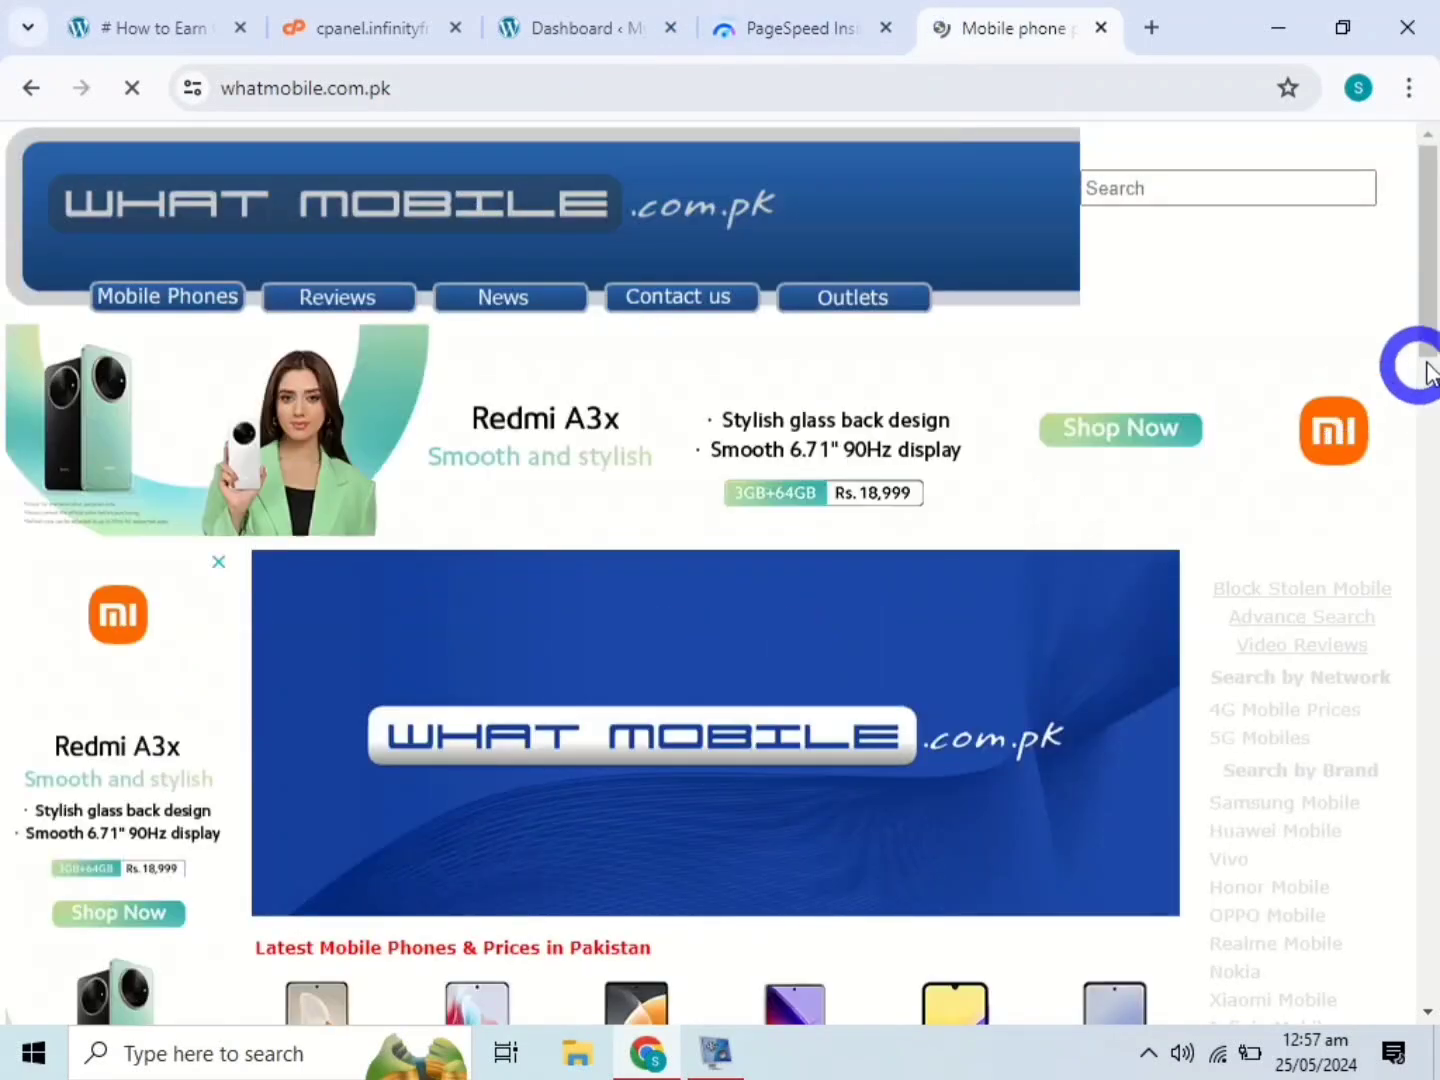
pyautogui.moveTo(1430, 216)
pyautogui.mouseDown()
pyautogui.moveTo(1425, 841)
pyautogui.moveTo(1428, 221)
pyautogui.mouseUp()
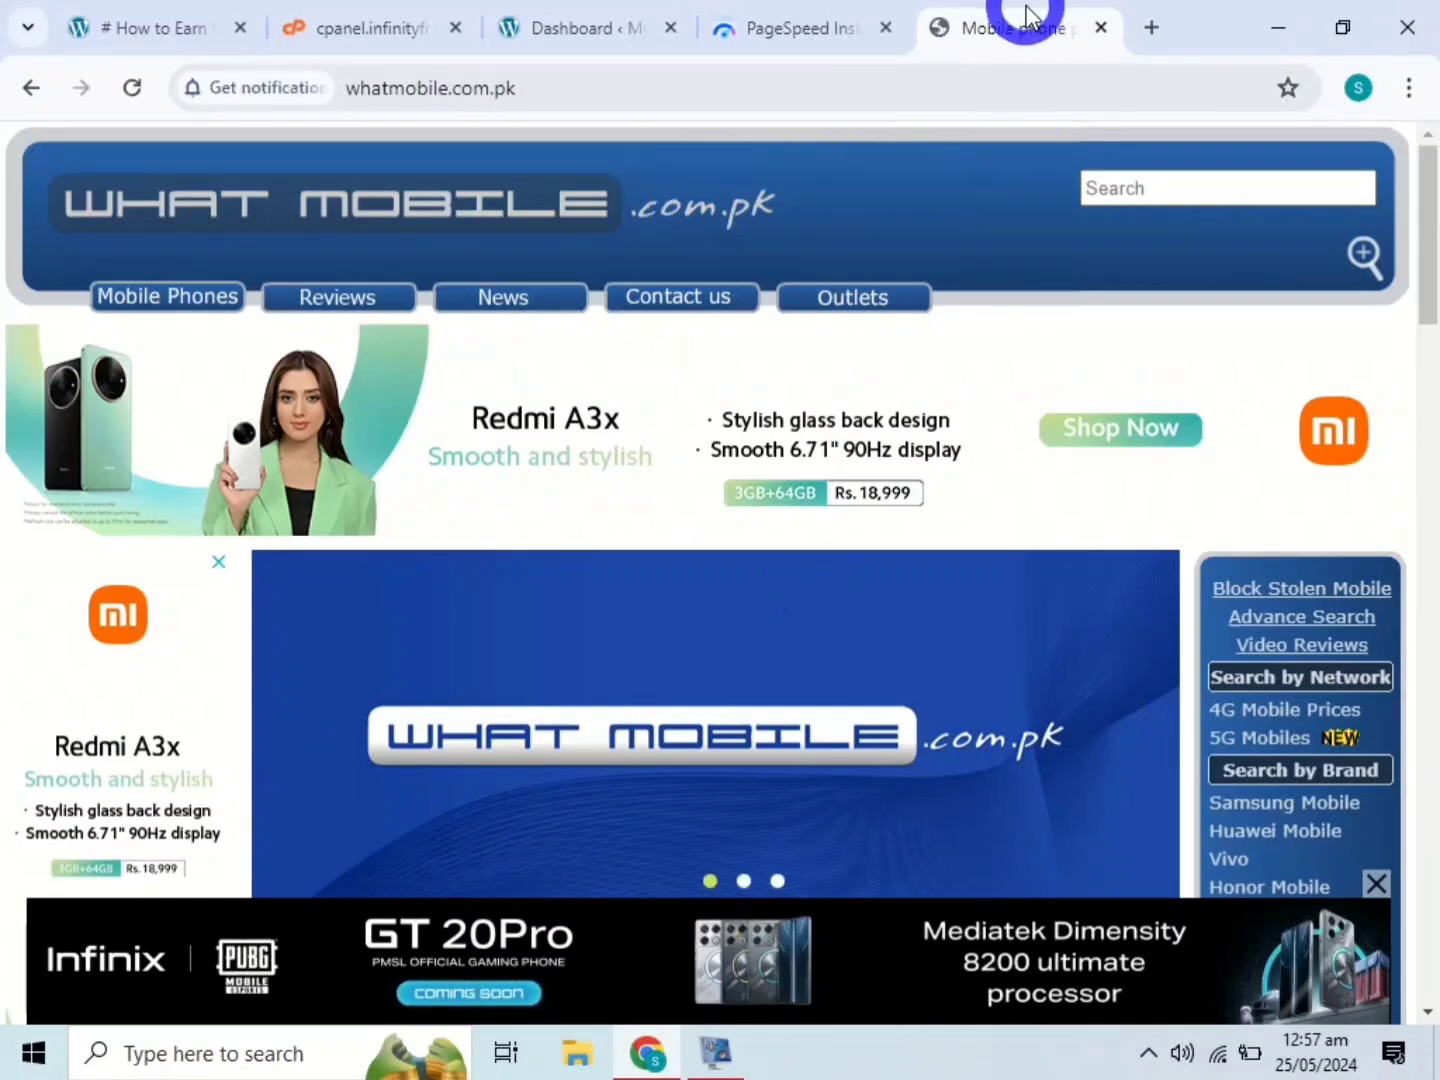
# Compare the WhatMobile site with its PageSpeed Insights report, close the site's tab and clear the Speed Index selection
pyautogui.click(840, 12)
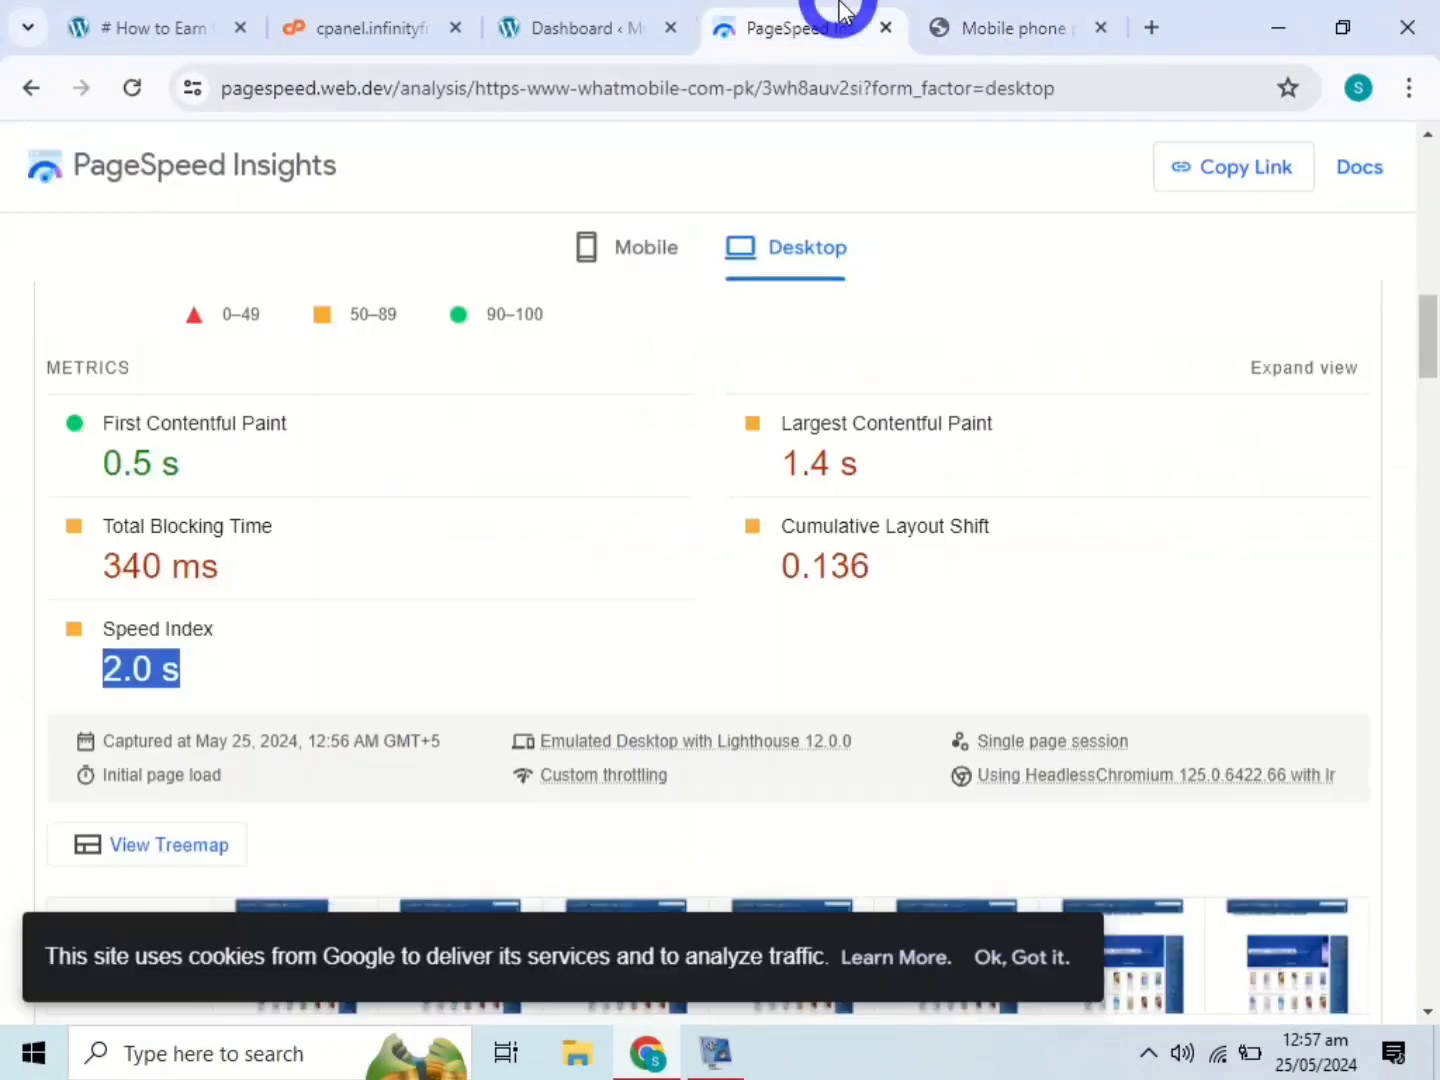
pyautogui.click(1060, 28)
pyautogui.click(1100, 28)
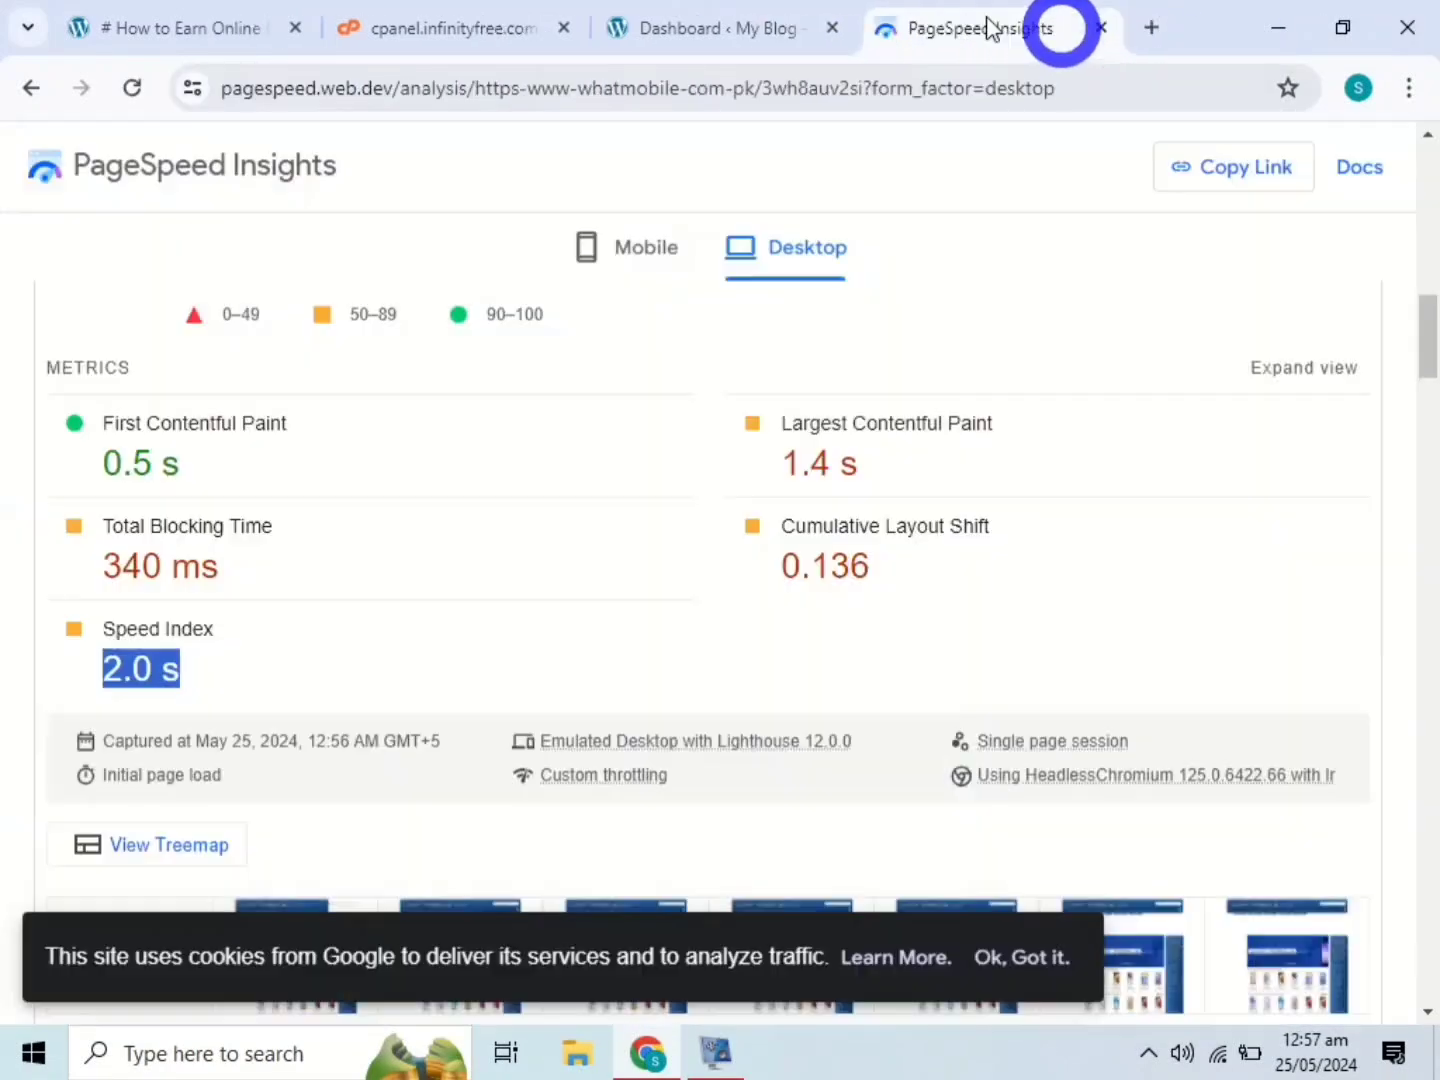
pyautogui.click(761, 612)
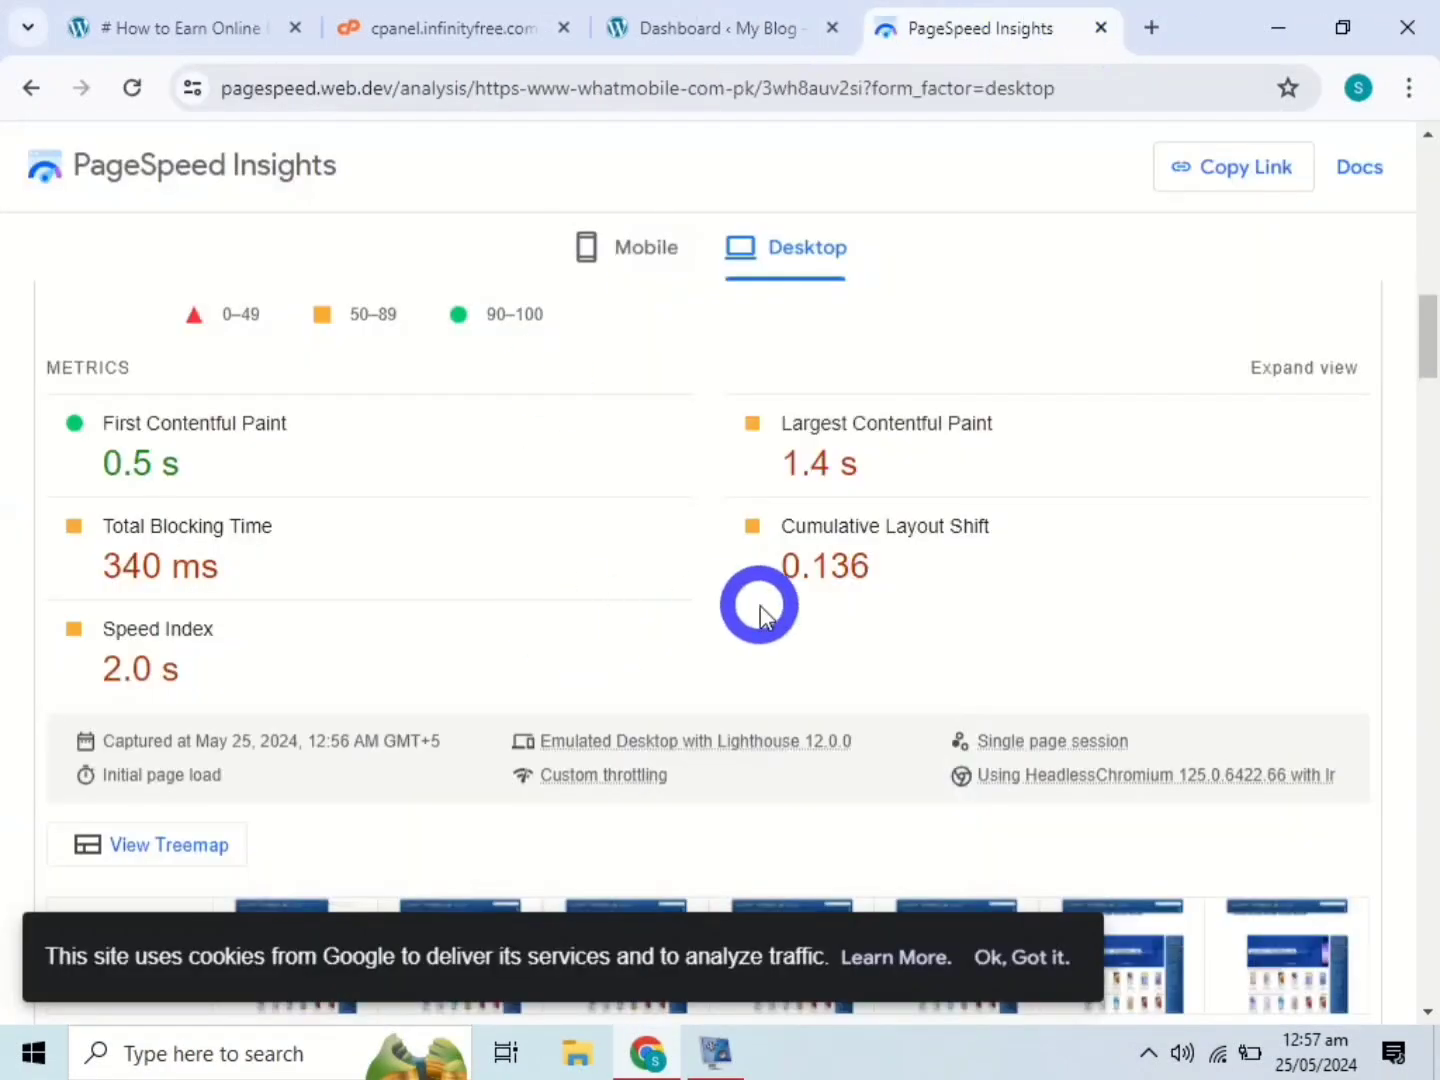
# Shorten the blog post's web address to infosyscodepk.wuaze.com and copy it
pyautogui.click(289, 14)
pyautogui.moveTo(1430, 131)
pyautogui.mouseDown()
pyautogui.moveTo(1420, 514)
pyautogui.moveTo(1422, 160)
pyautogui.mouseUp()
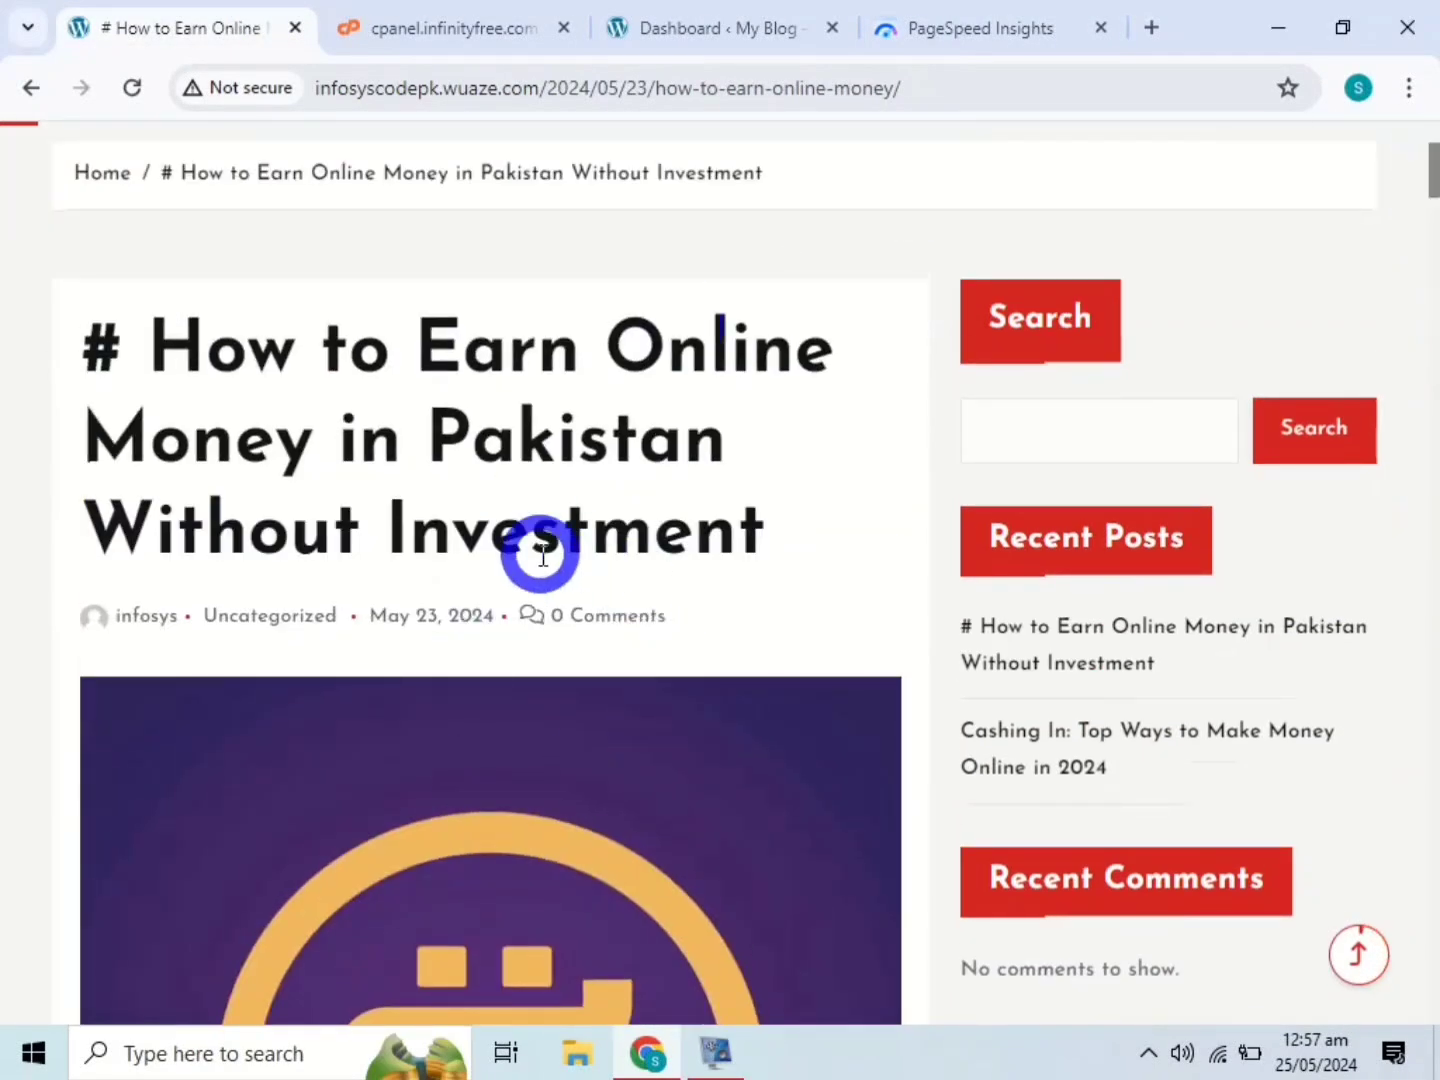
pyautogui.click(519, 100)
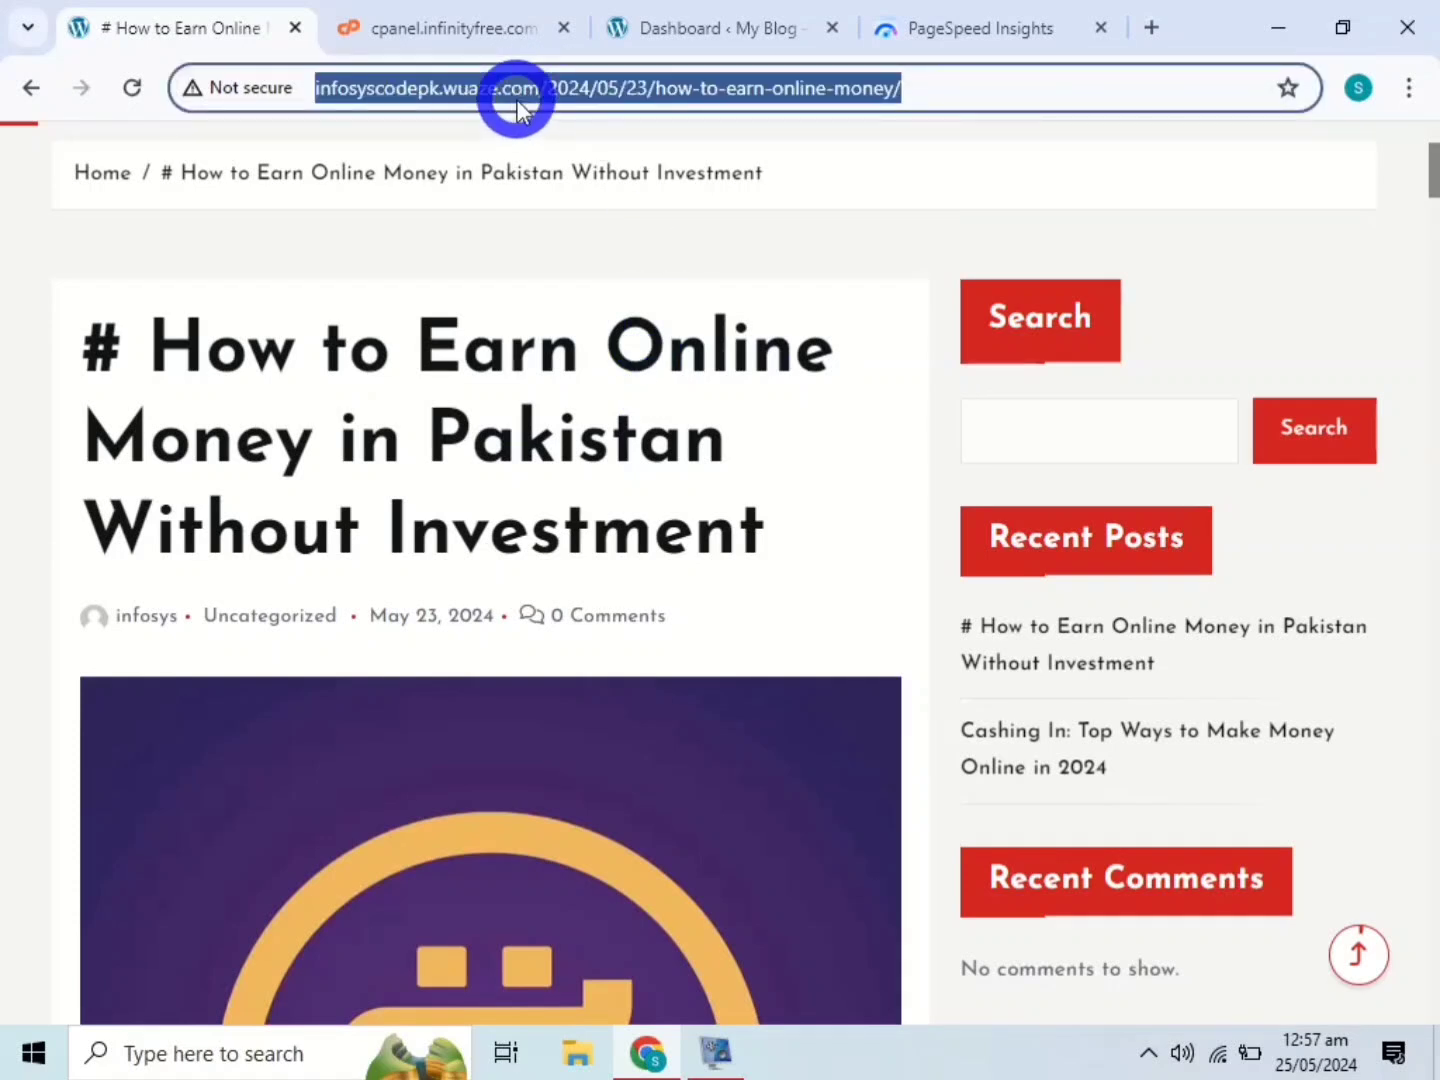
pyautogui.press('End')
pyautogui.press('BackSpace')
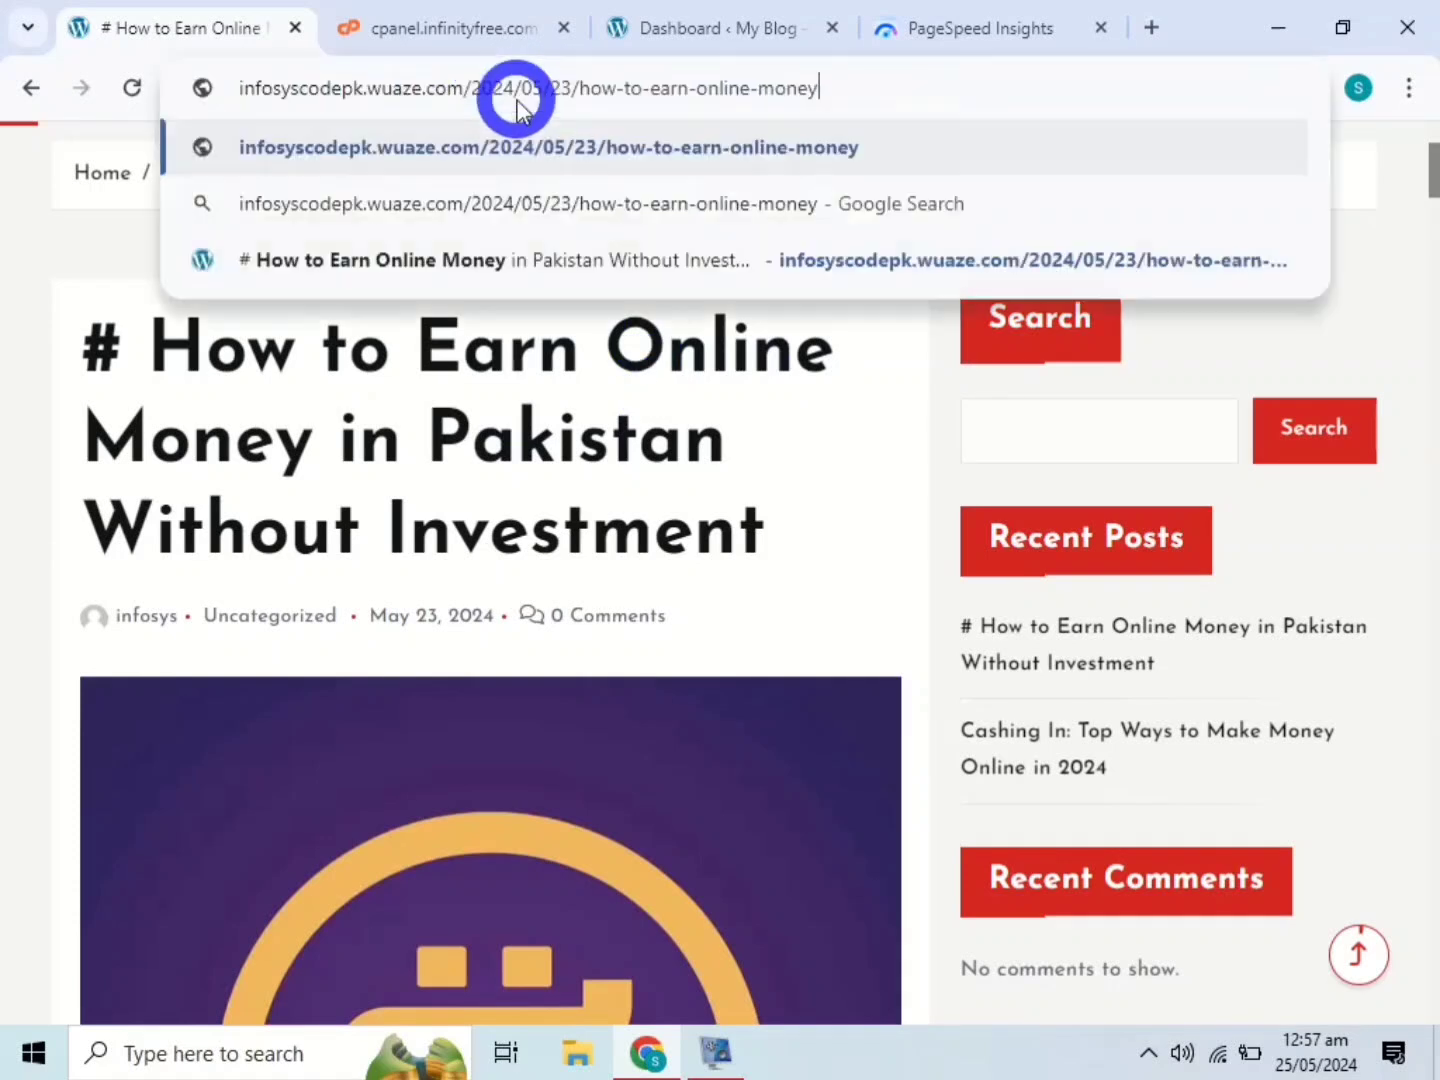
pyautogui.press('BackSpace')
pyautogui.press('BackSpace')
pyautogui.press('BackSpace')
pyautogui.press('BackSpace')
pyautogui.press('BackSpace')
pyautogui.press('BackSpace')
pyautogui.press('BackSpace')
pyautogui.press('BackSpace')
pyautogui.press('BackSpace')
pyautogui.press('BackSpace')
pyautogui.press('BackSpace')
pyautogui.press('BackSpace')
pyautogui.press('BackSpace')
pyautogui.press('BackSpace')
pyautogui.press('BackSpace')
pyautogui.press('BackSpace')
pyautogui.press('BackSpace')
pyautogui.press('BackSpace')
pyautogui.press('BackSpace')
pyautogui.press('BackSpace')
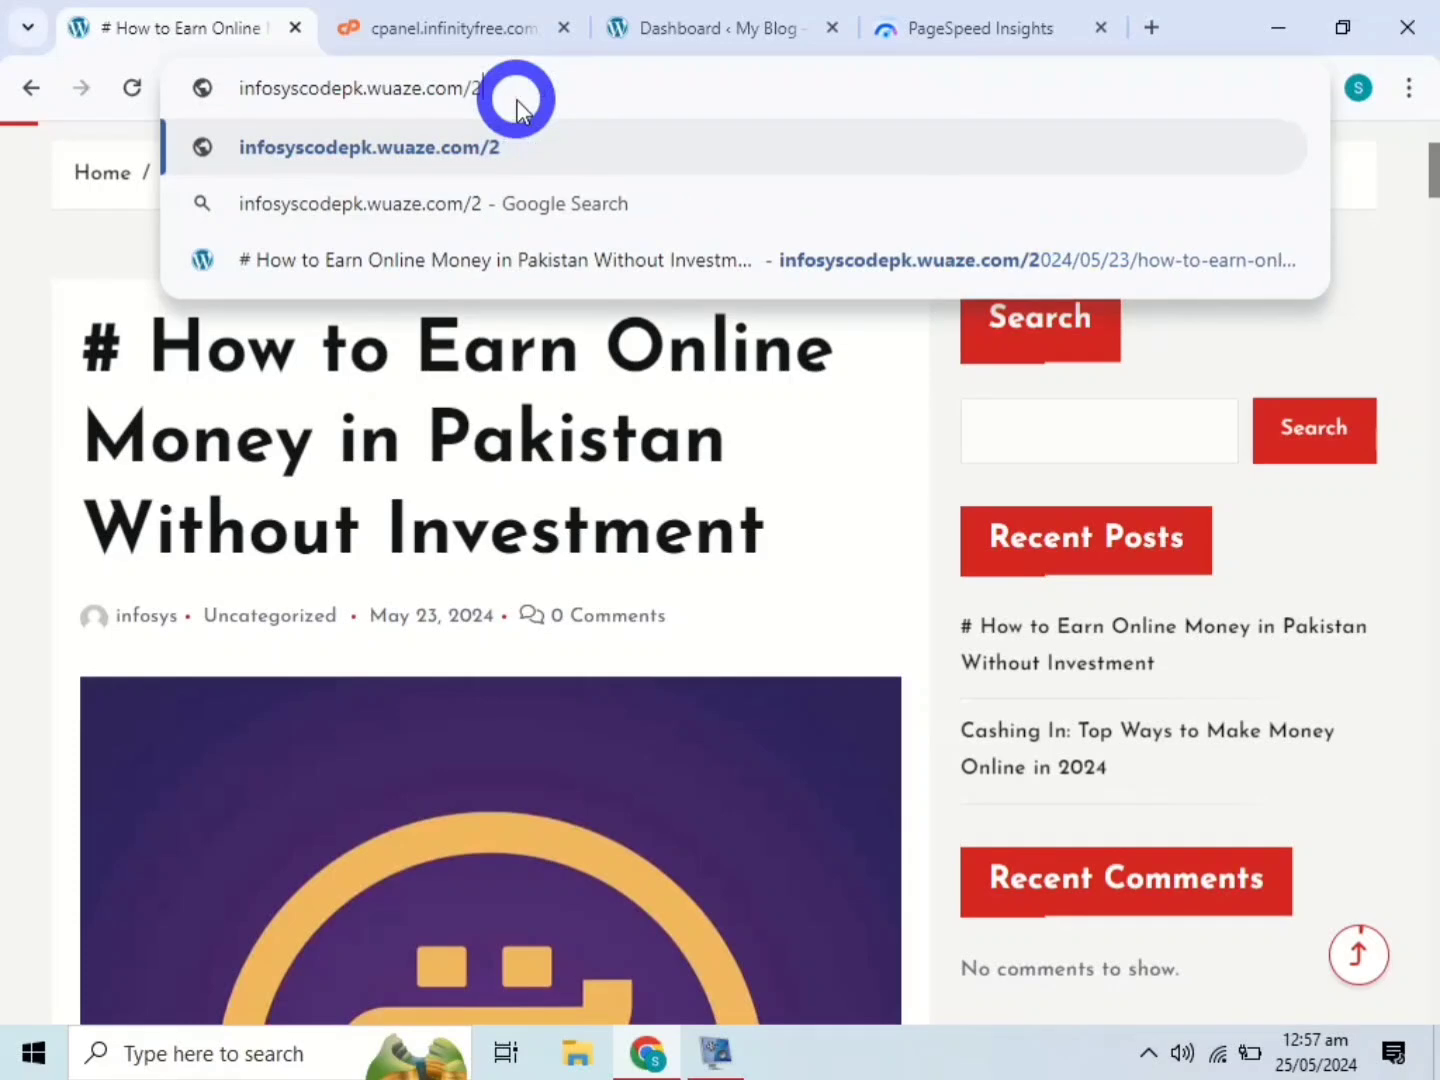
pyautogui.press('BackSpace')
pyautogui.press('BackSpace')
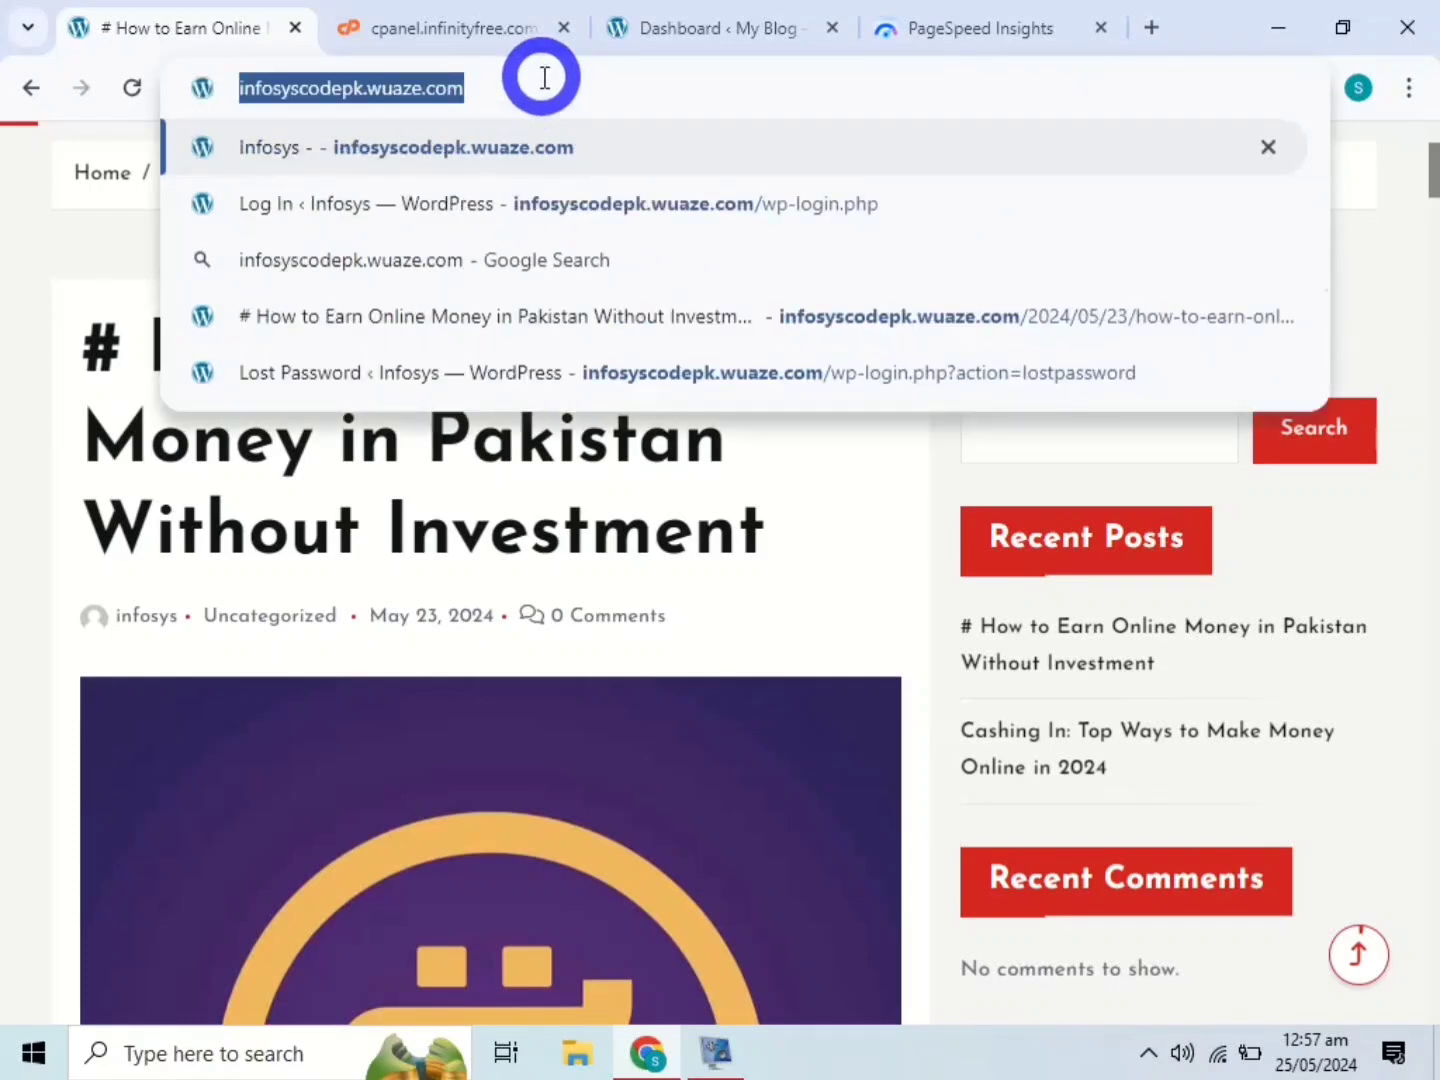
pyautogui.rightClick(545, 82)
pyautogui.click(645, 330)
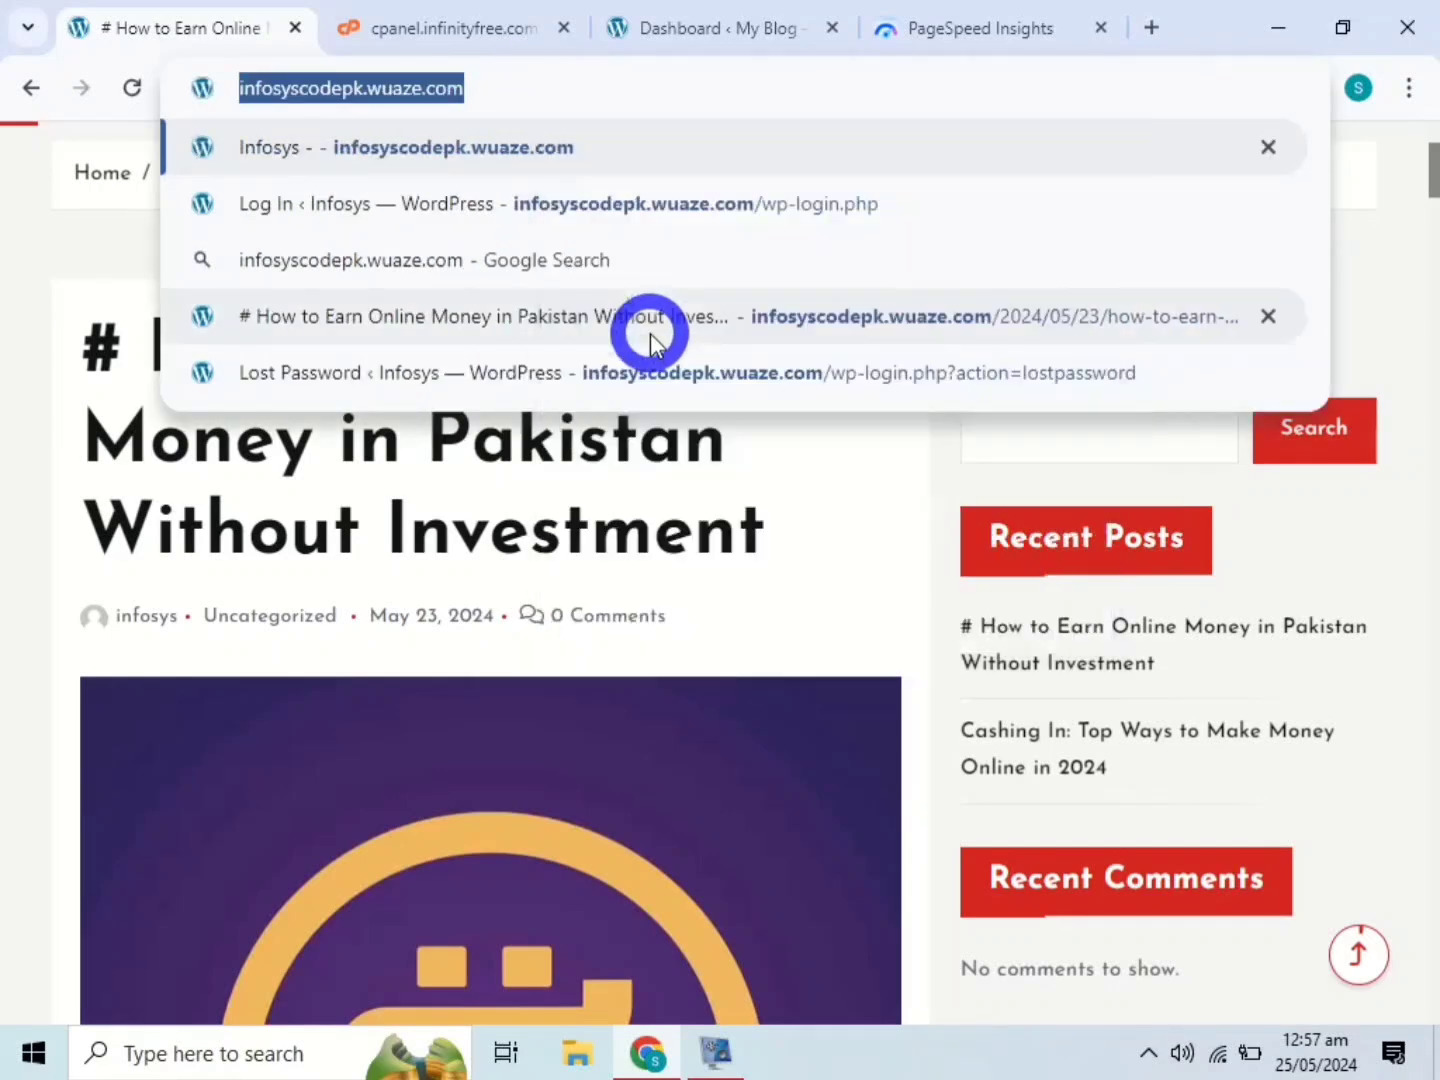
# Return to PageSpeed Insights, select the analysed web address, then close the report and go back to the blog post
pyautogui.click(925, 20)
pyautogui.moveTo(1428, 371); pyautogui.dragTo(1435, 202)
pyautogui.click(984, 347)
pyautogui.hotkey('ctrl', 'a')
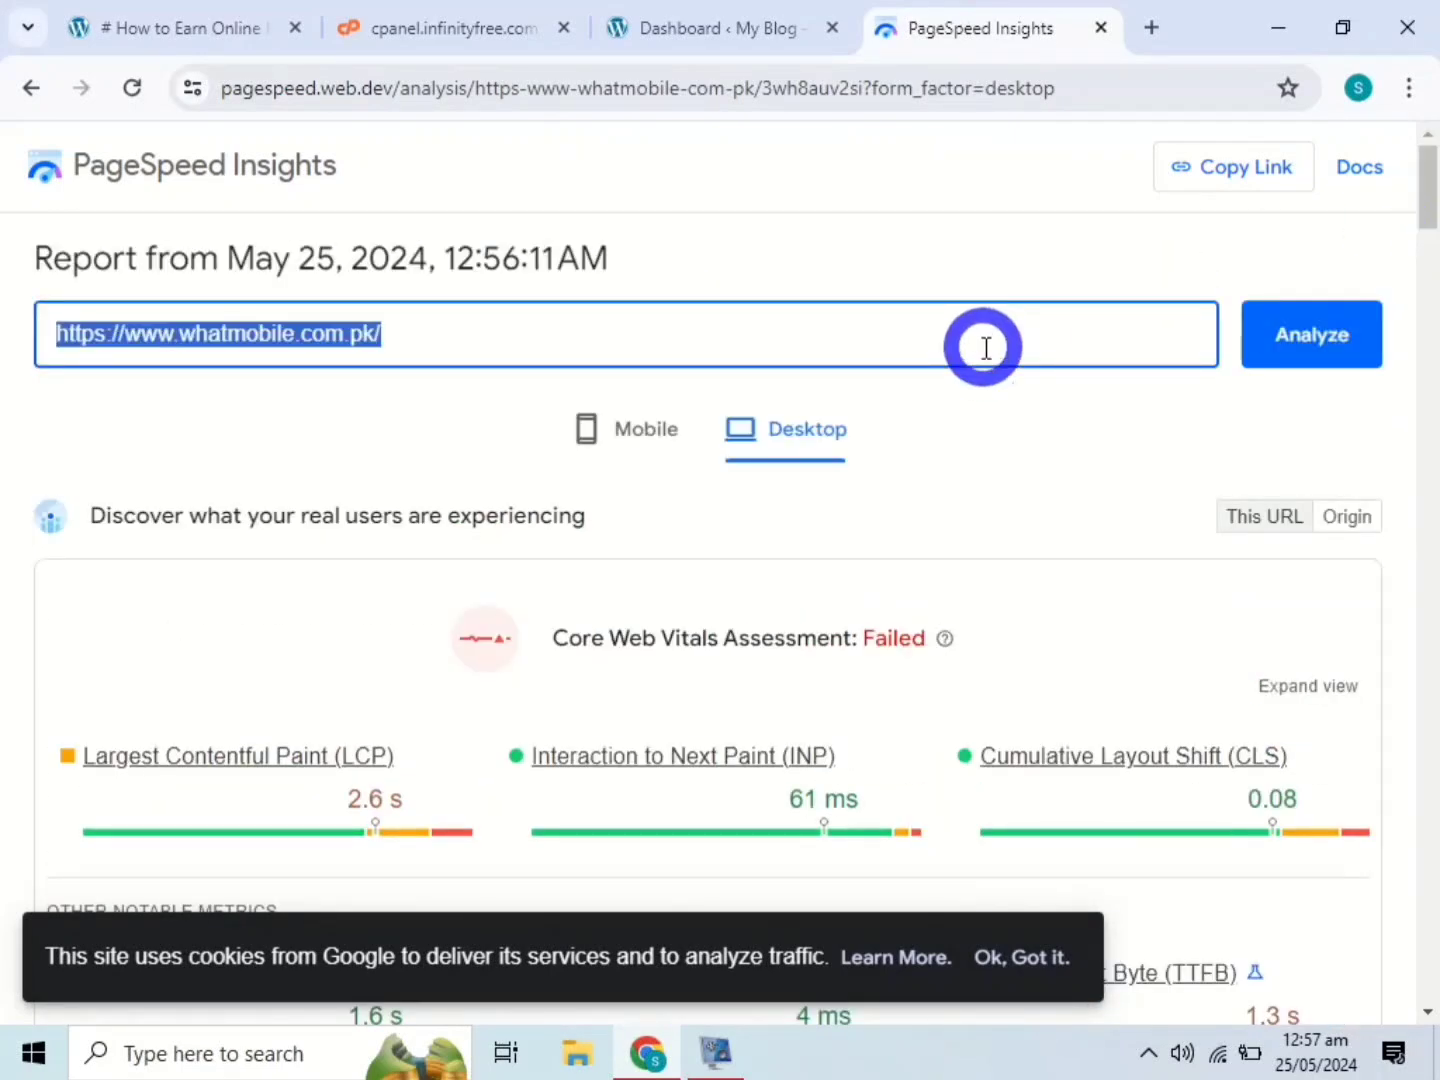
pyautogui.hotkey('ctrl', 'w')
pyautogui.moveTo(1436, 160); pyautogui.dragTo(1435, 66)
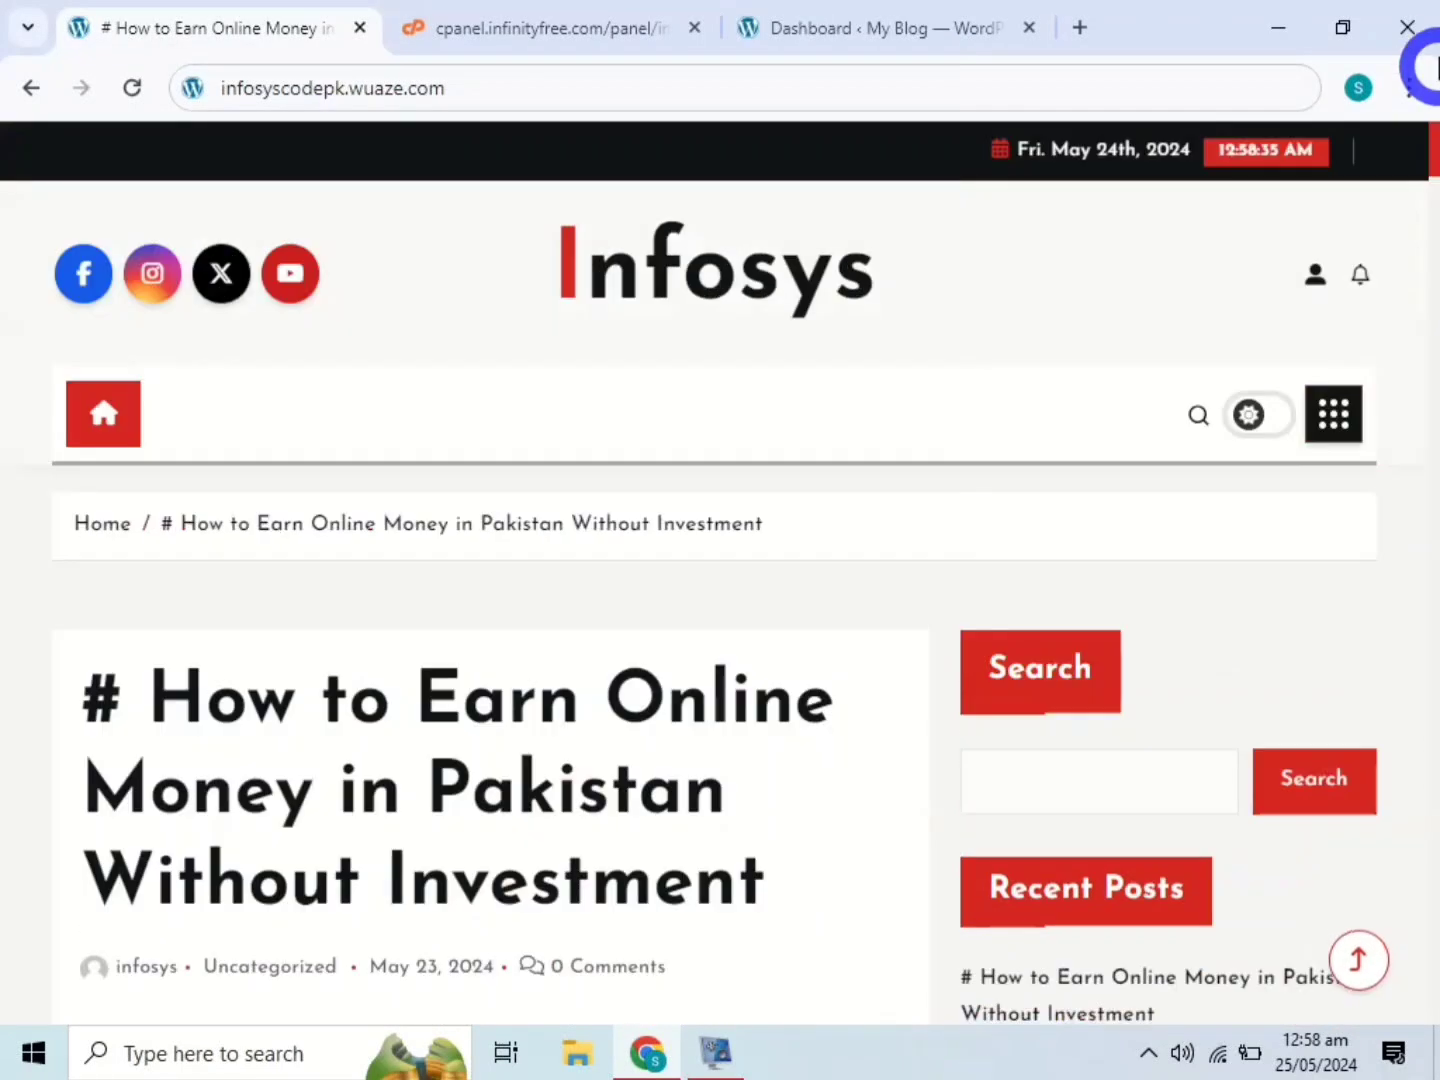
# Open the page for adding plugins in the My Blog WordPress dashboard
pyautogui.click(955, 13)
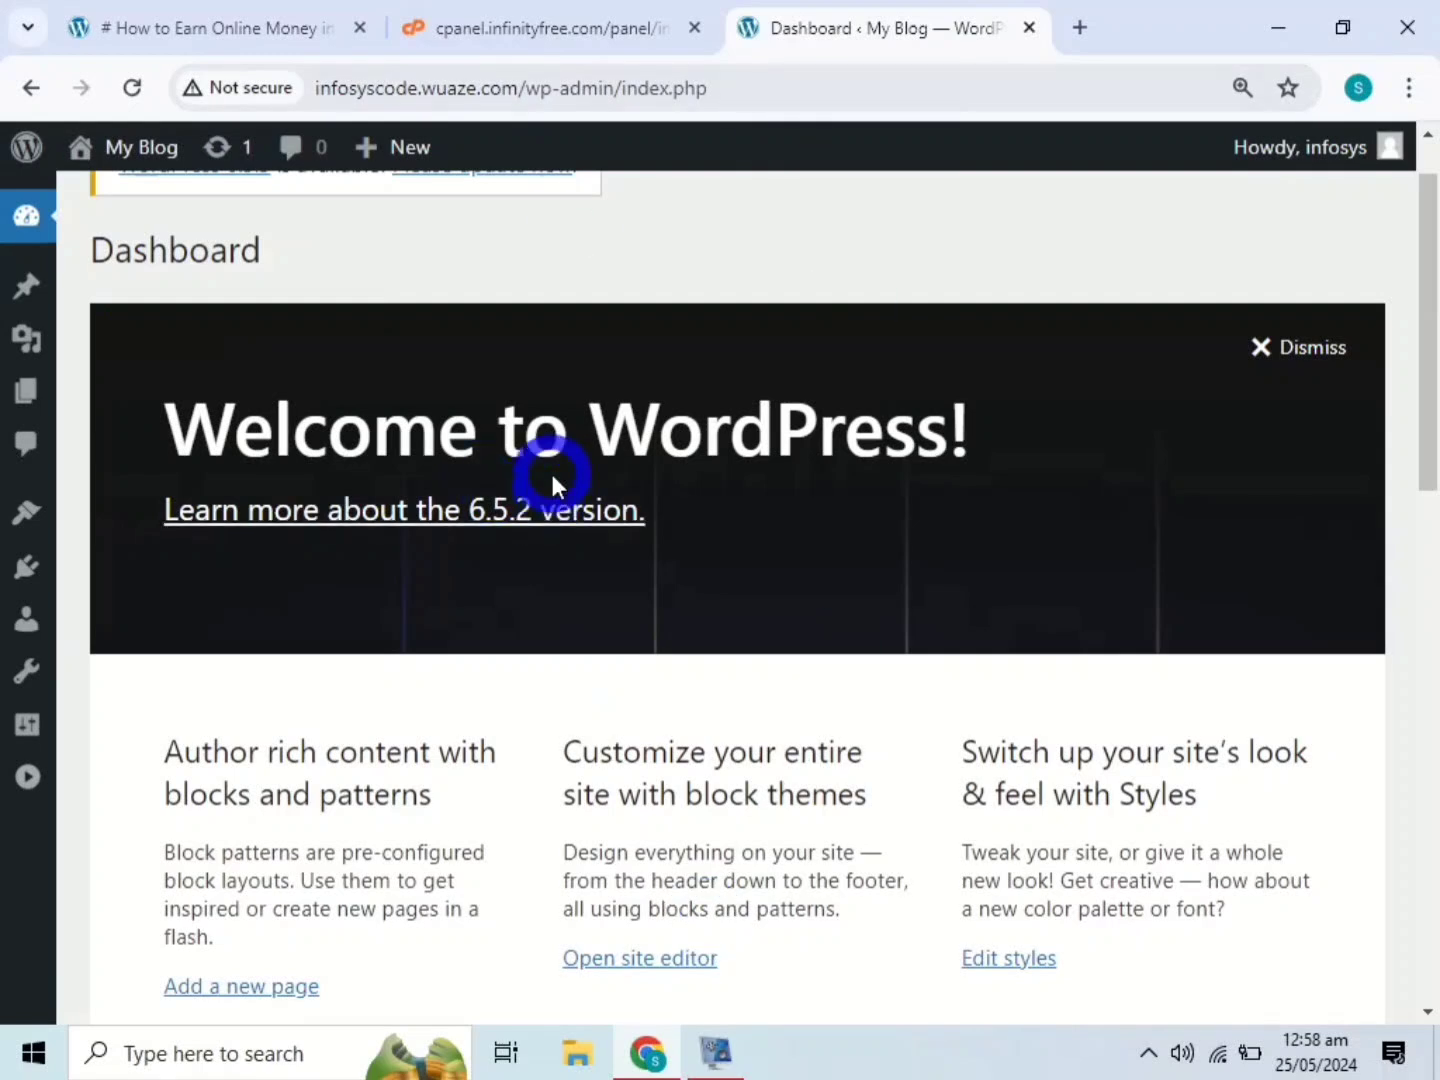
pyautogui.moveTo(26, 563)
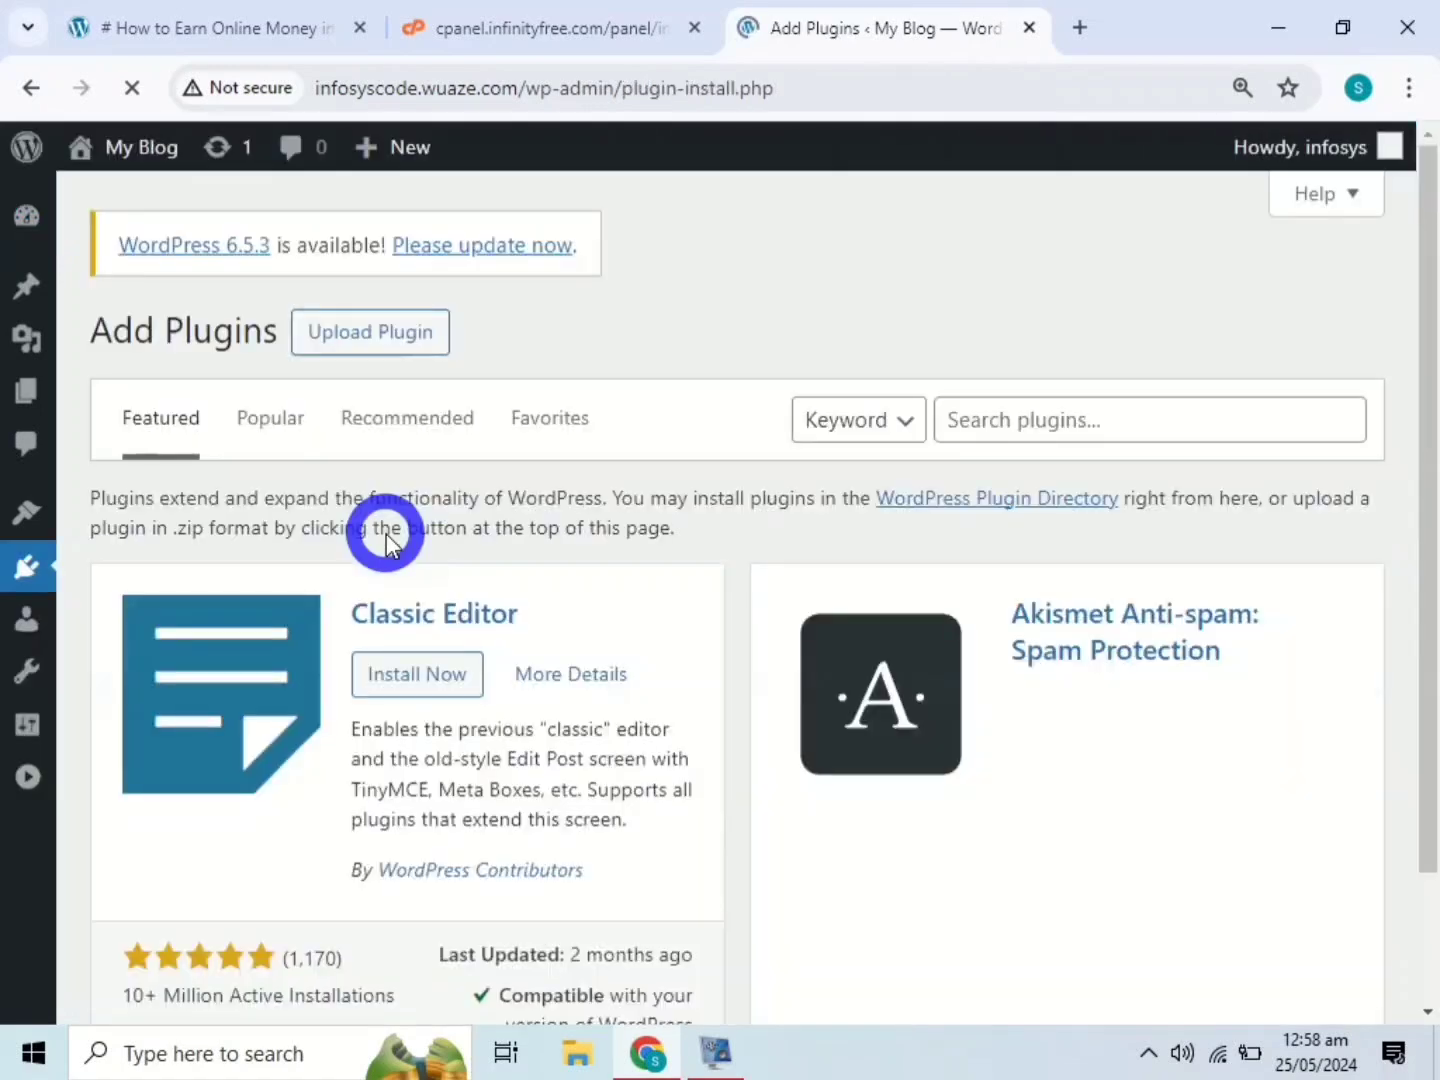
pyautogui.moveTo(1428, 301)
pyautogui.mouseDown()
pyautogui.moveTo(1437, 612)
pyautogui.moveTo(1436, 232)
pyautogui.mouseUp()
# Search the plugin directory for "litespeed cache"
pyautogui.click(1066, 416)
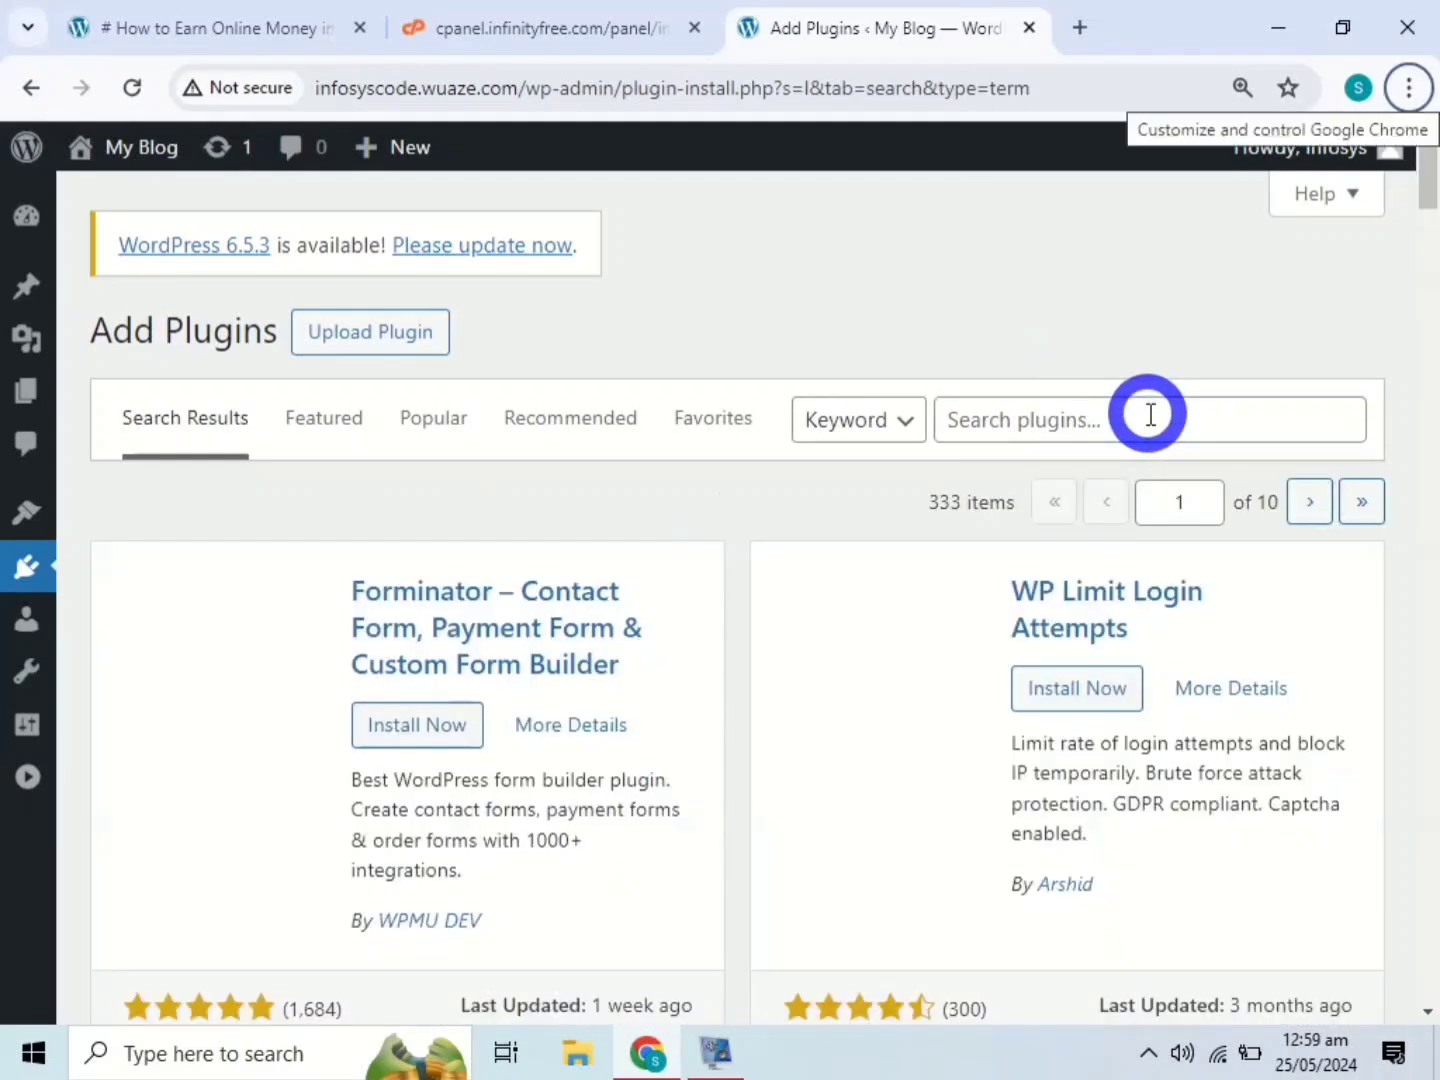
pyautogui.click(1151, 414)
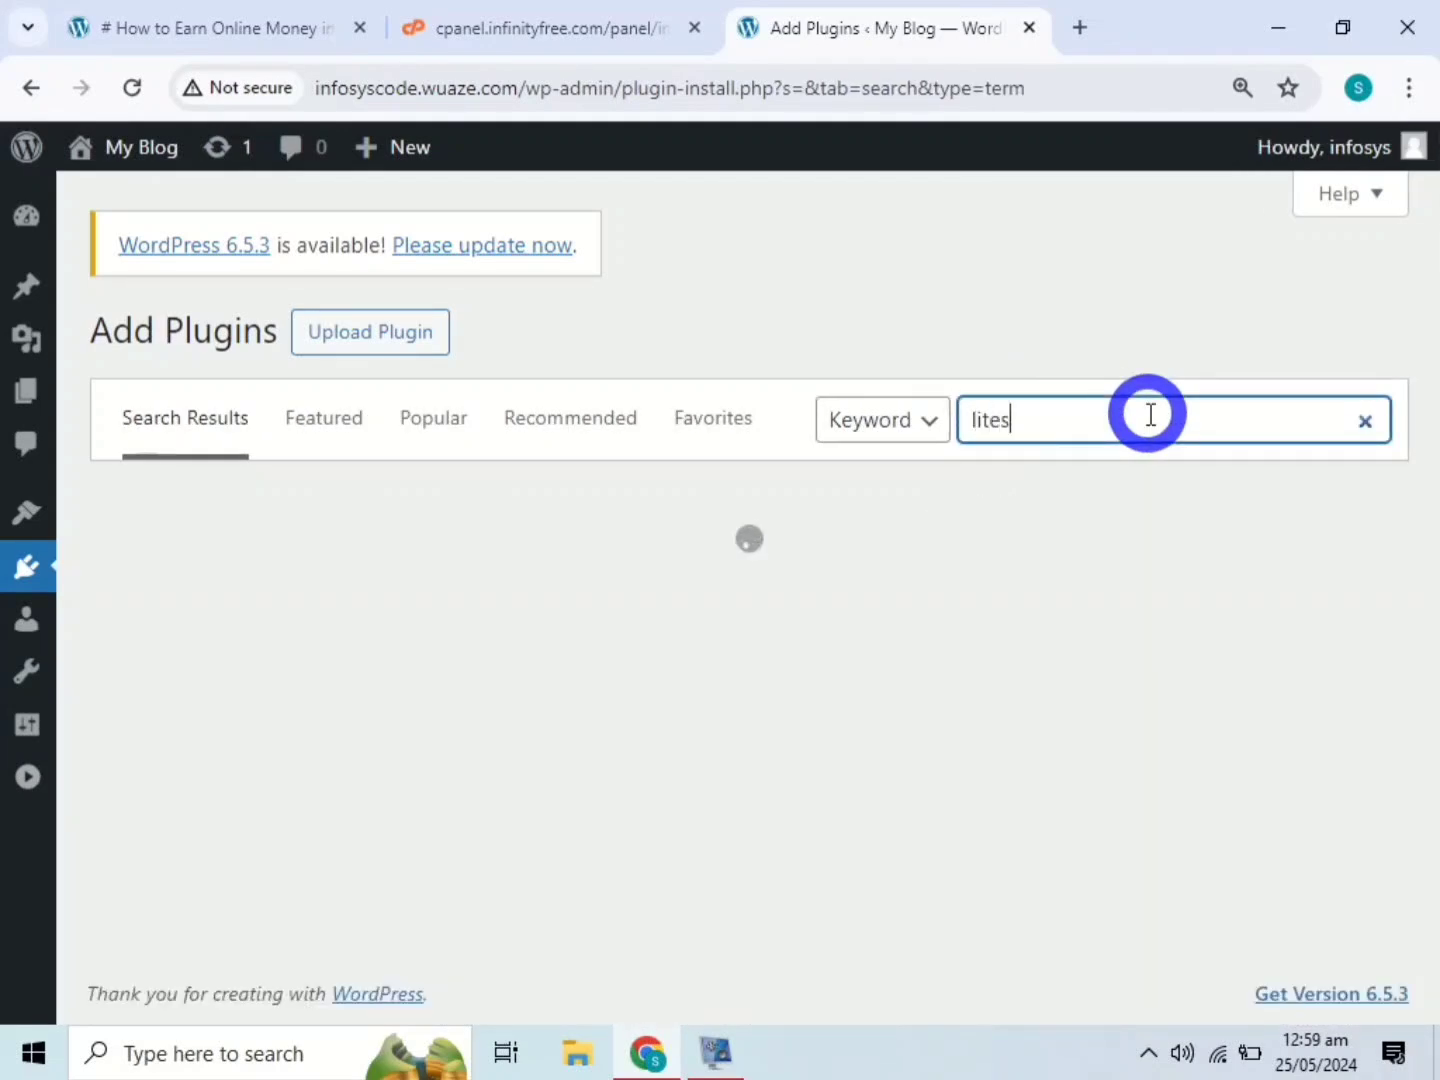
pyautogui.write('litespeed cache')
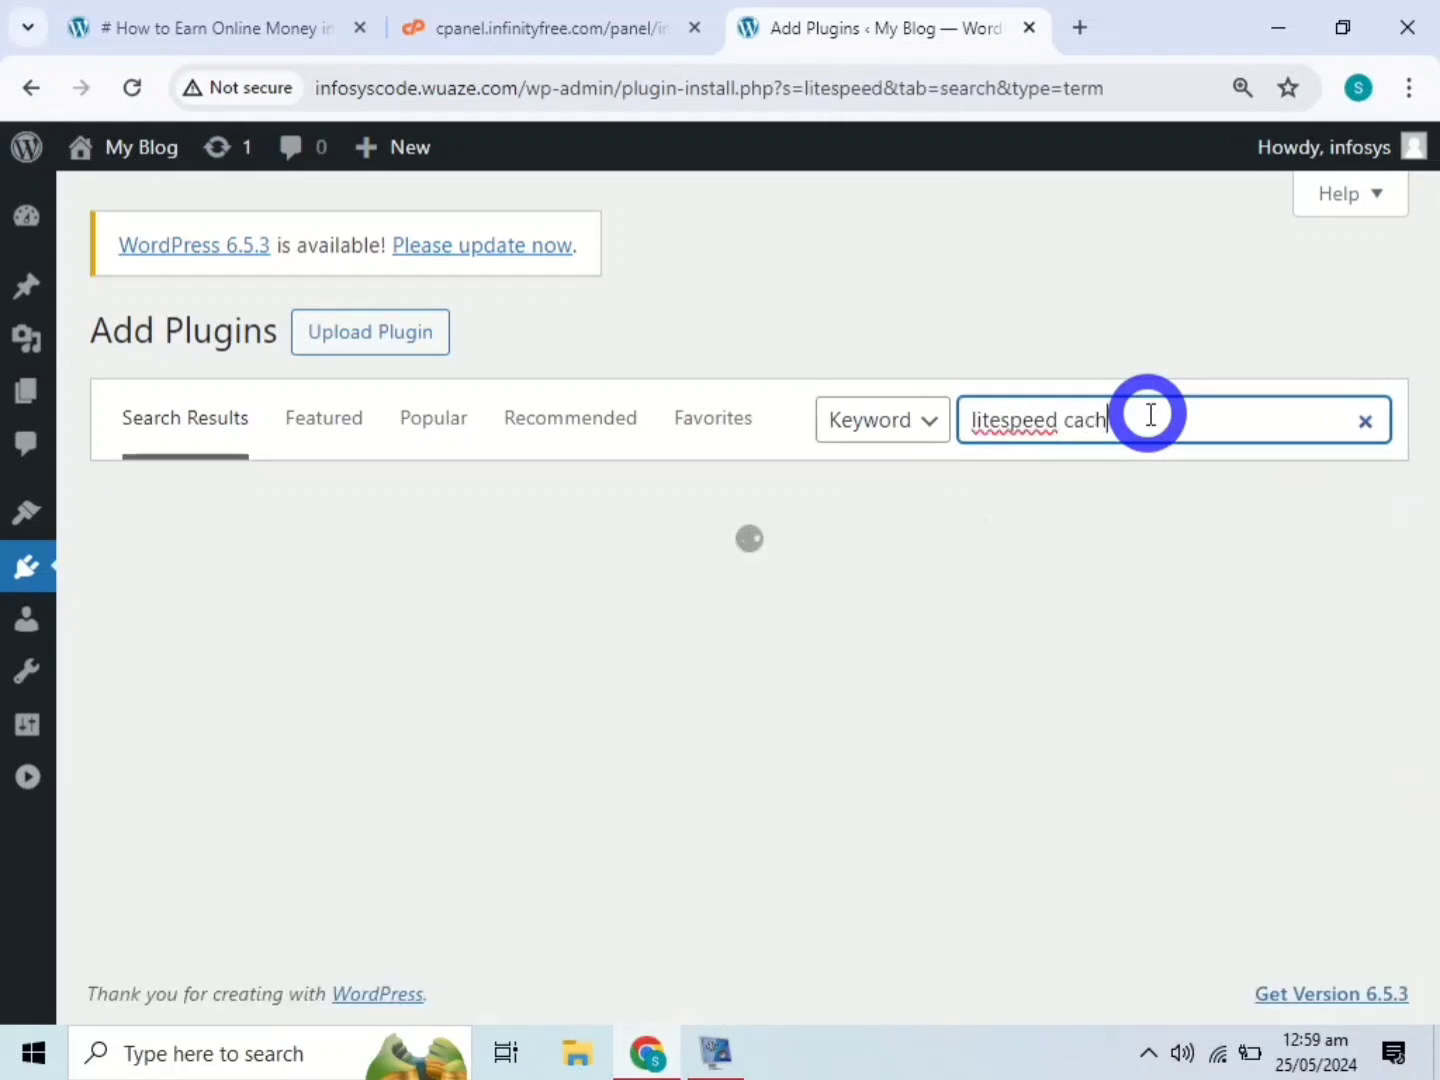
pyautogui.click(1215, 284)
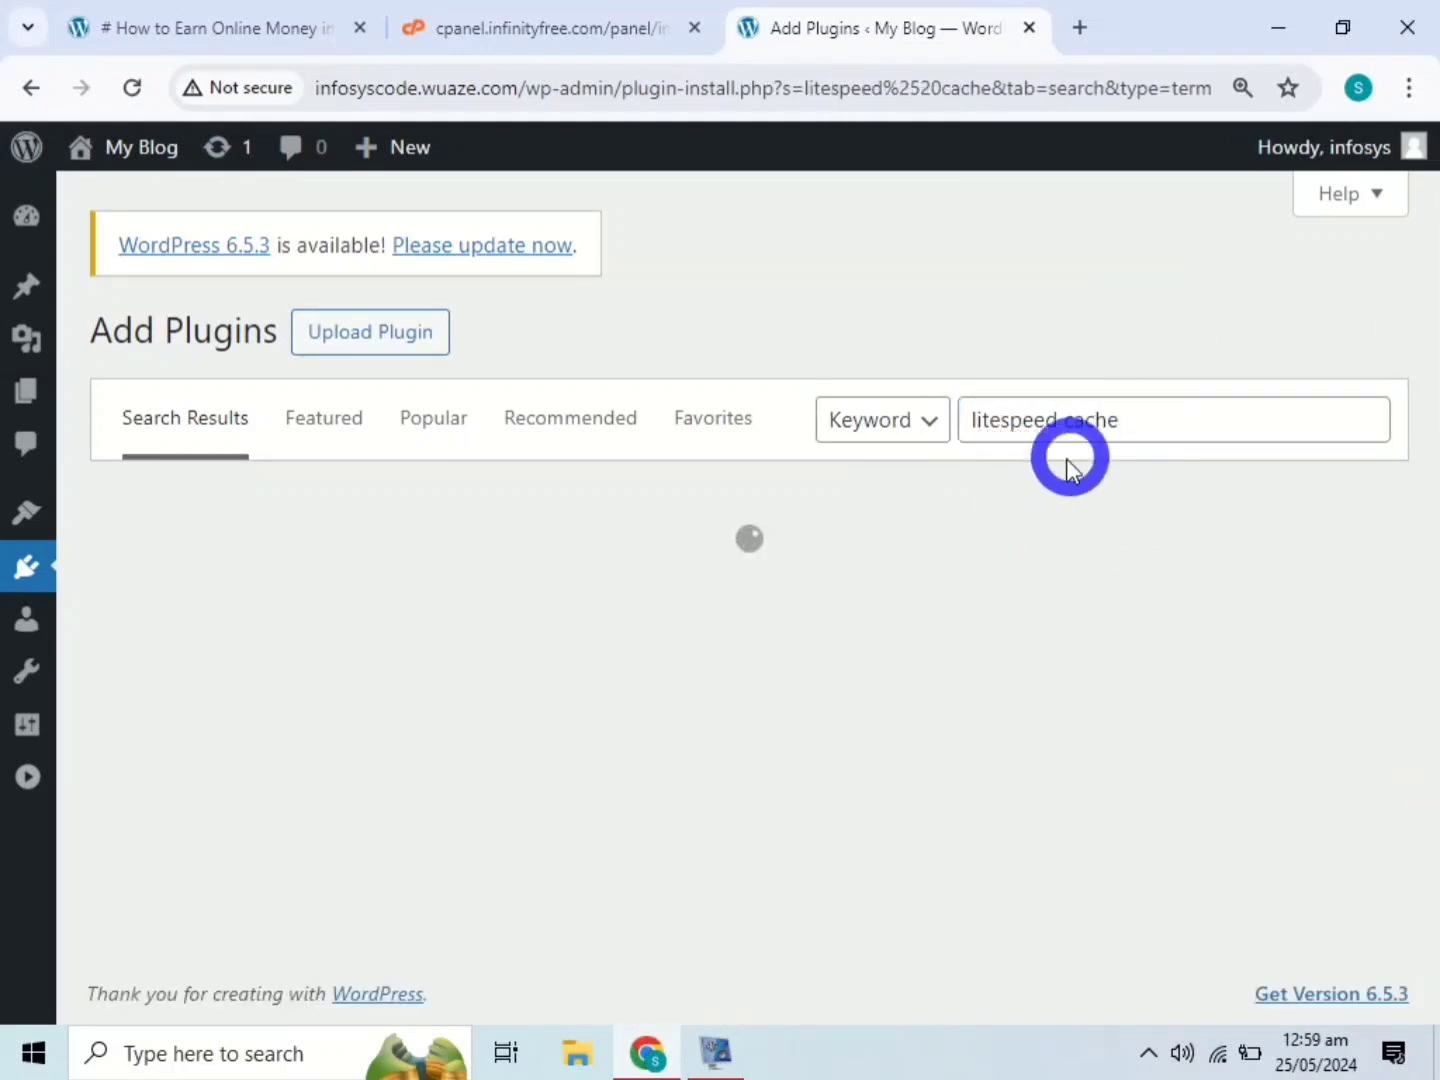
# Search Google for "astra wordpress theme" in a new tab, look over the first results and close the tab
pyautogui.click(1081, 27)
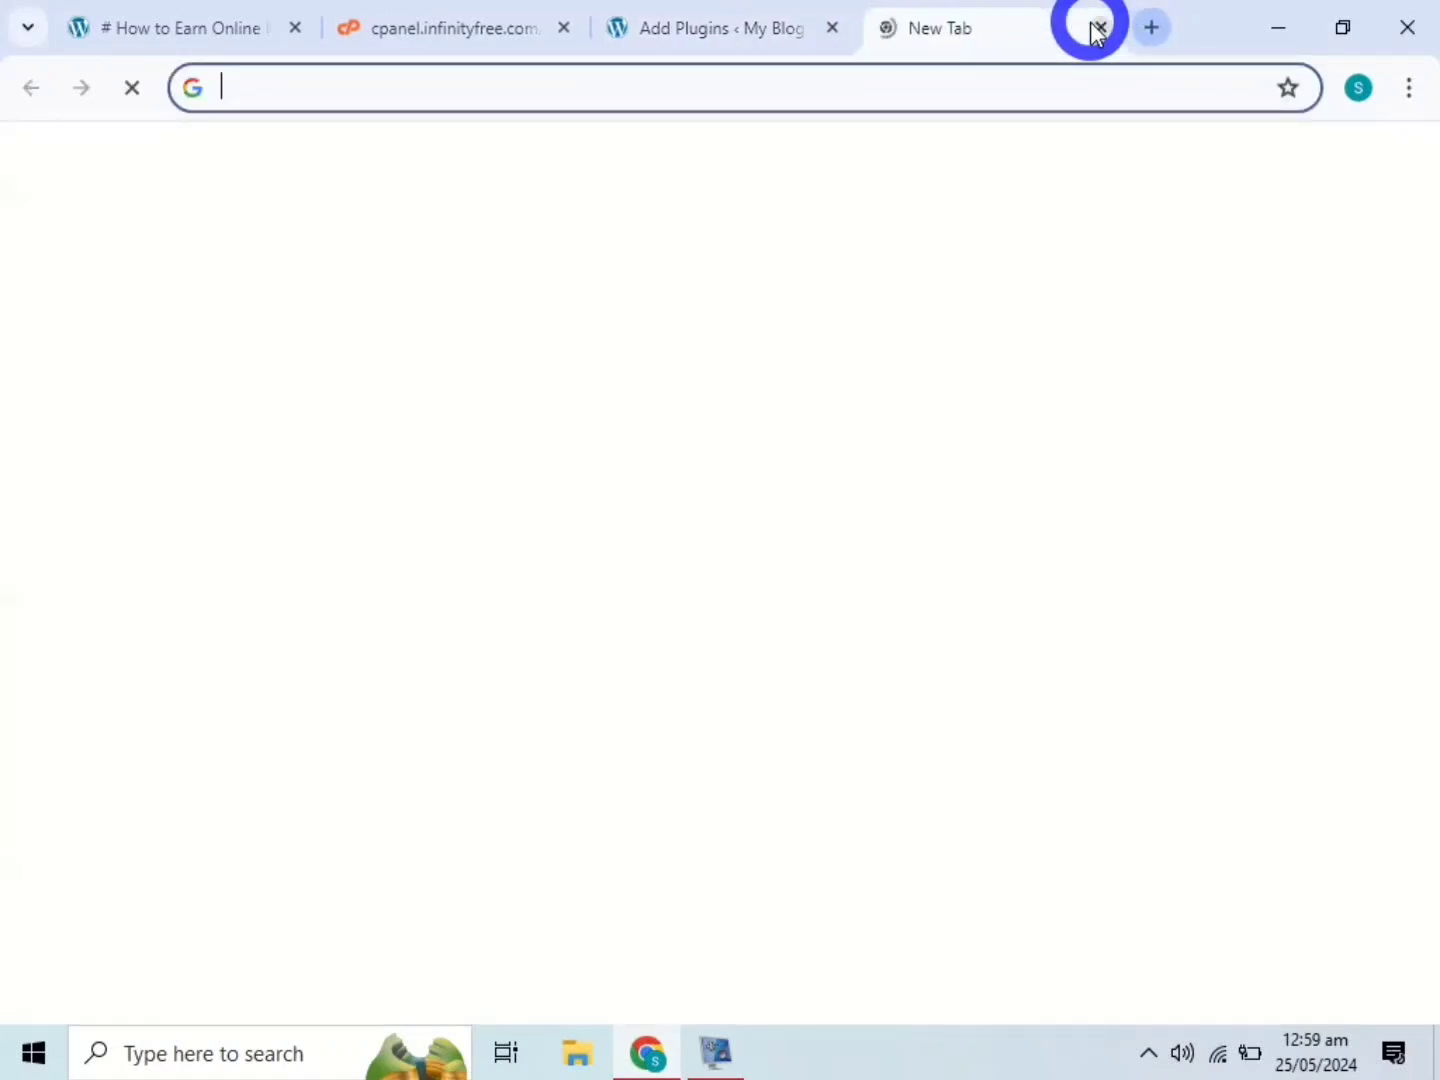
pyautogui.write('astra')
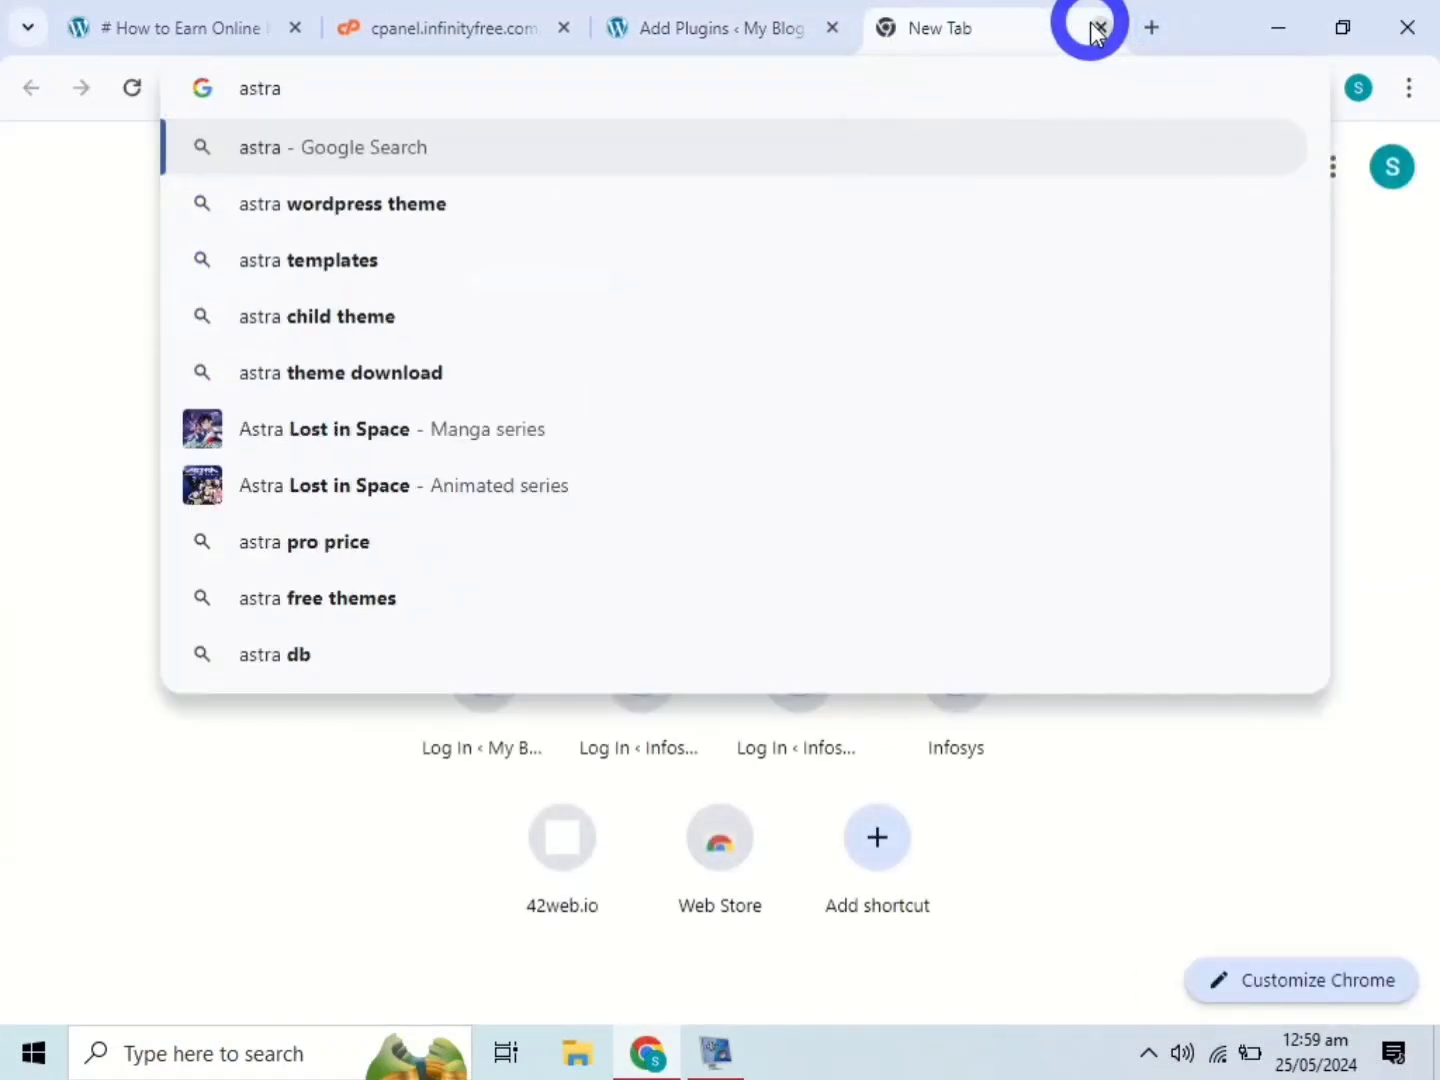
pyautogui.press('Down')
pyautogui.press('Return')
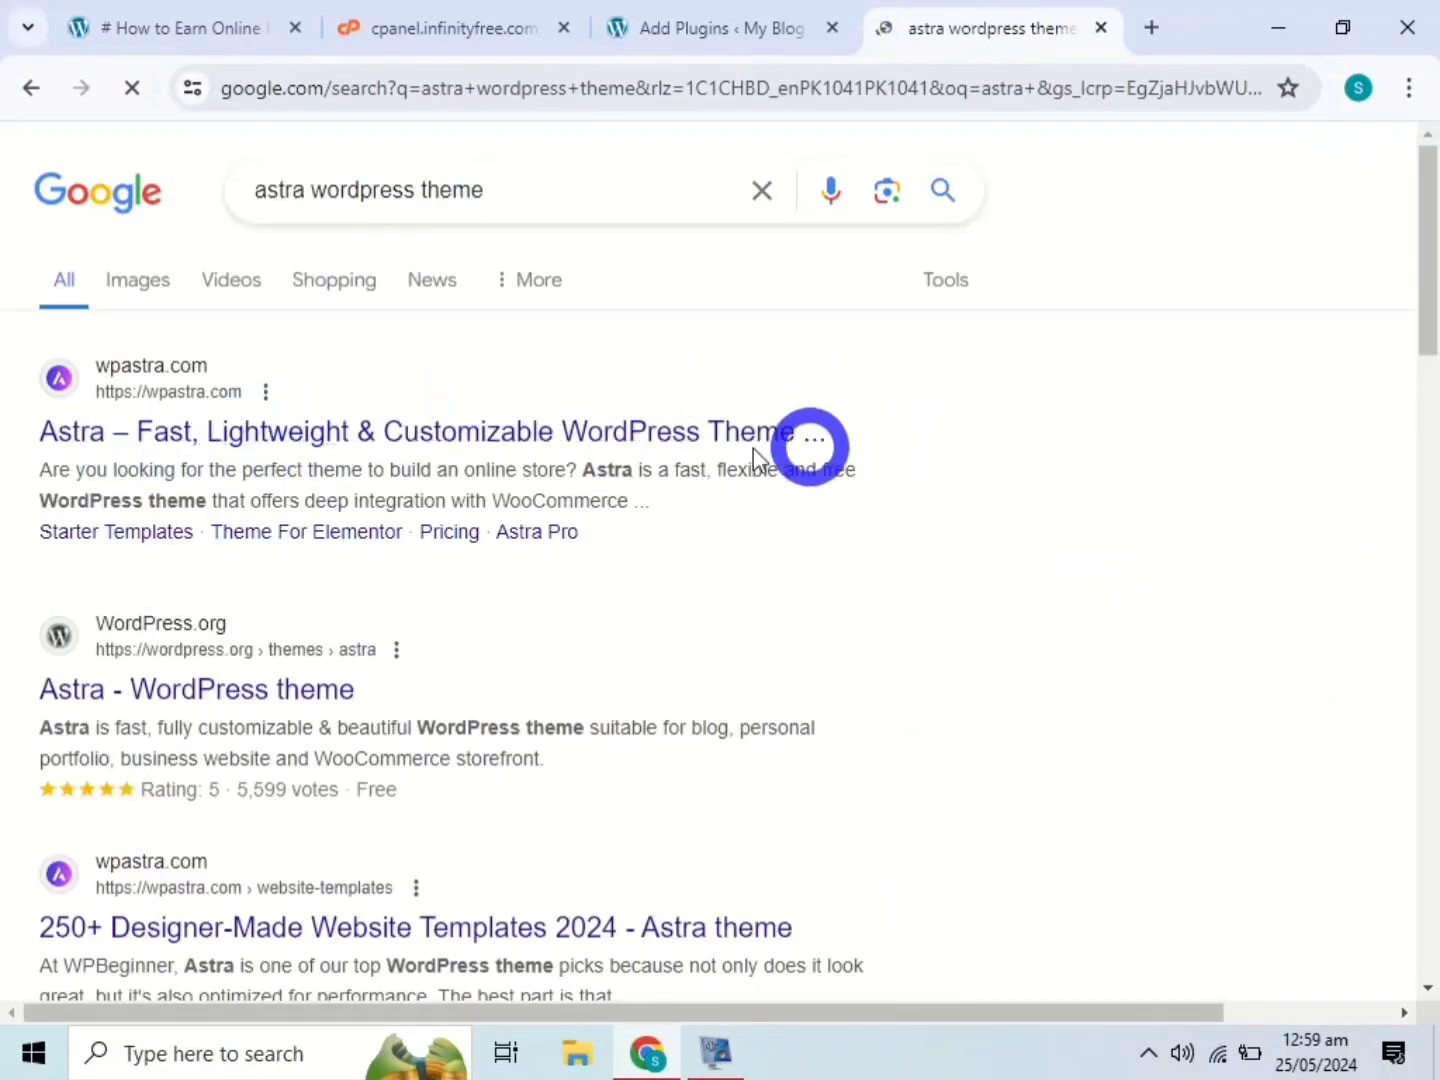
pyautogui.moveTo(833, 437); pyautogui.dragTo(346, 433)
pyautogui.click(716, 302)
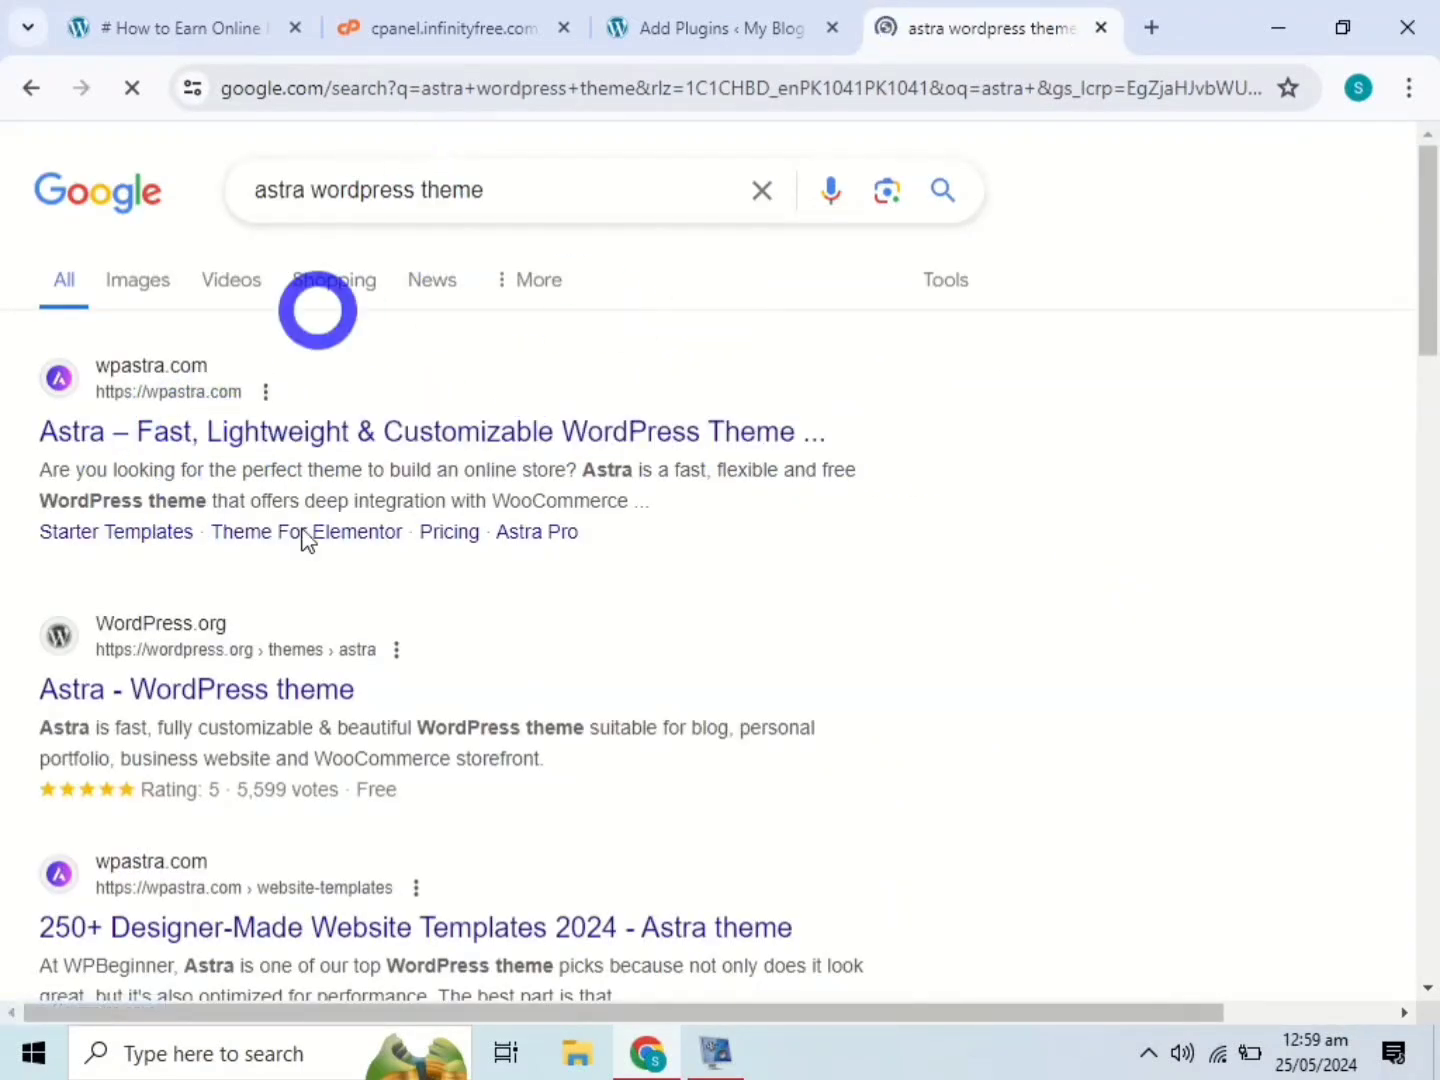
pyautogui.click(1103, 28)
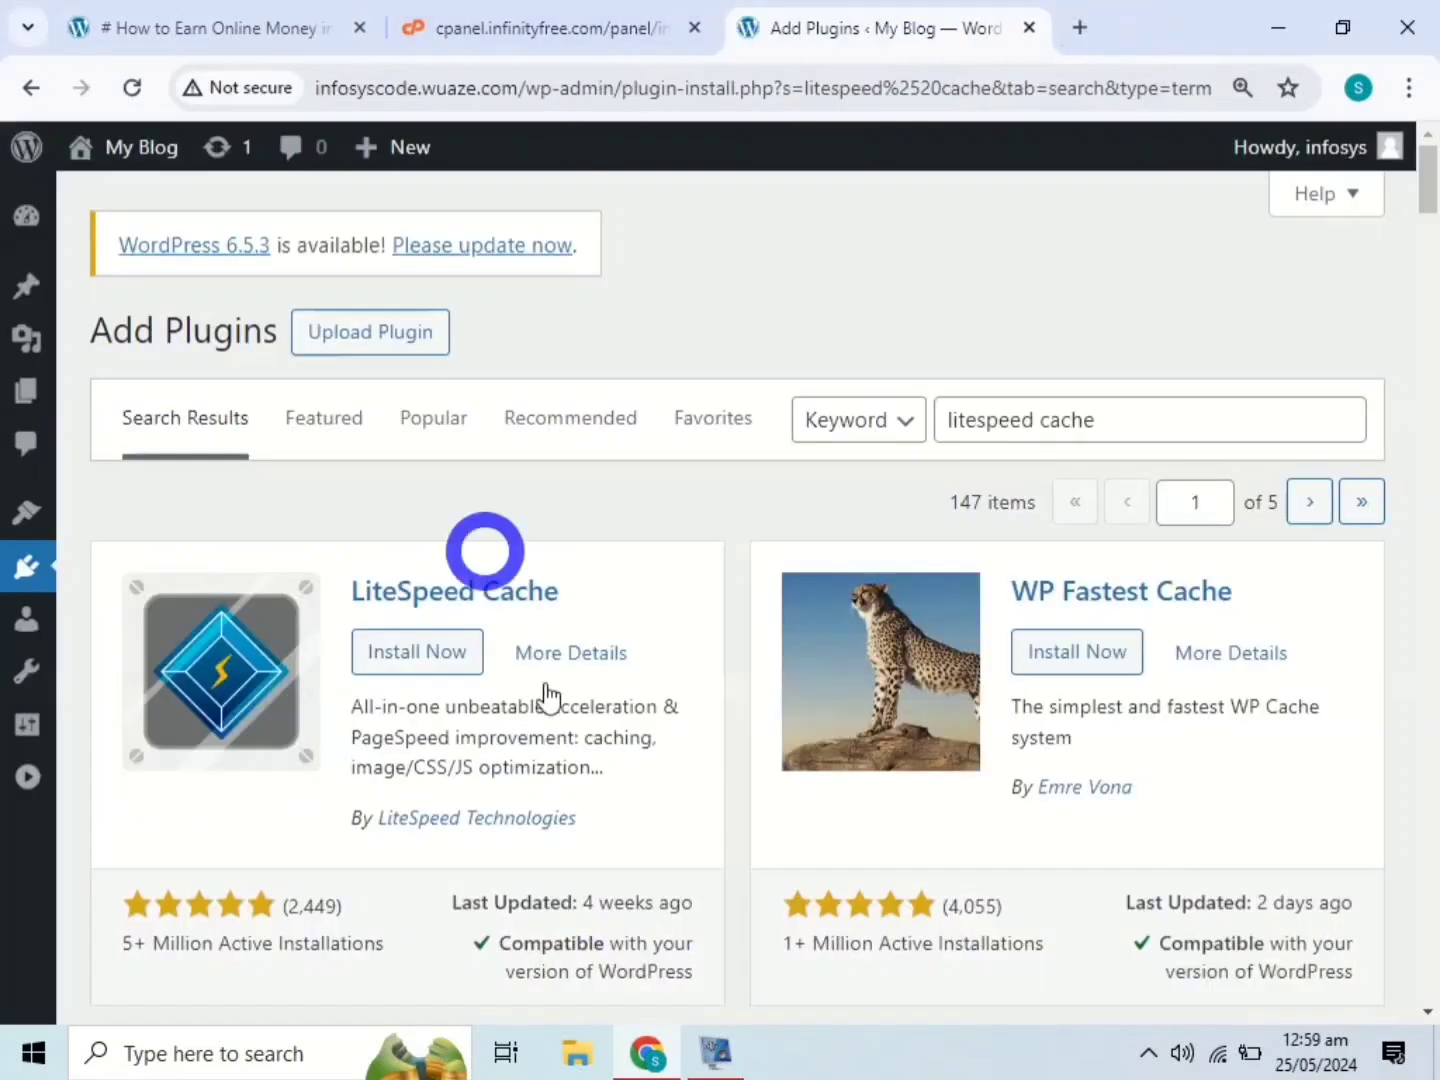
# Install and activate the LiteSpeed Cache plugin from its details window, then close the window
pyautogui.scroll(-2, 1433, 210)
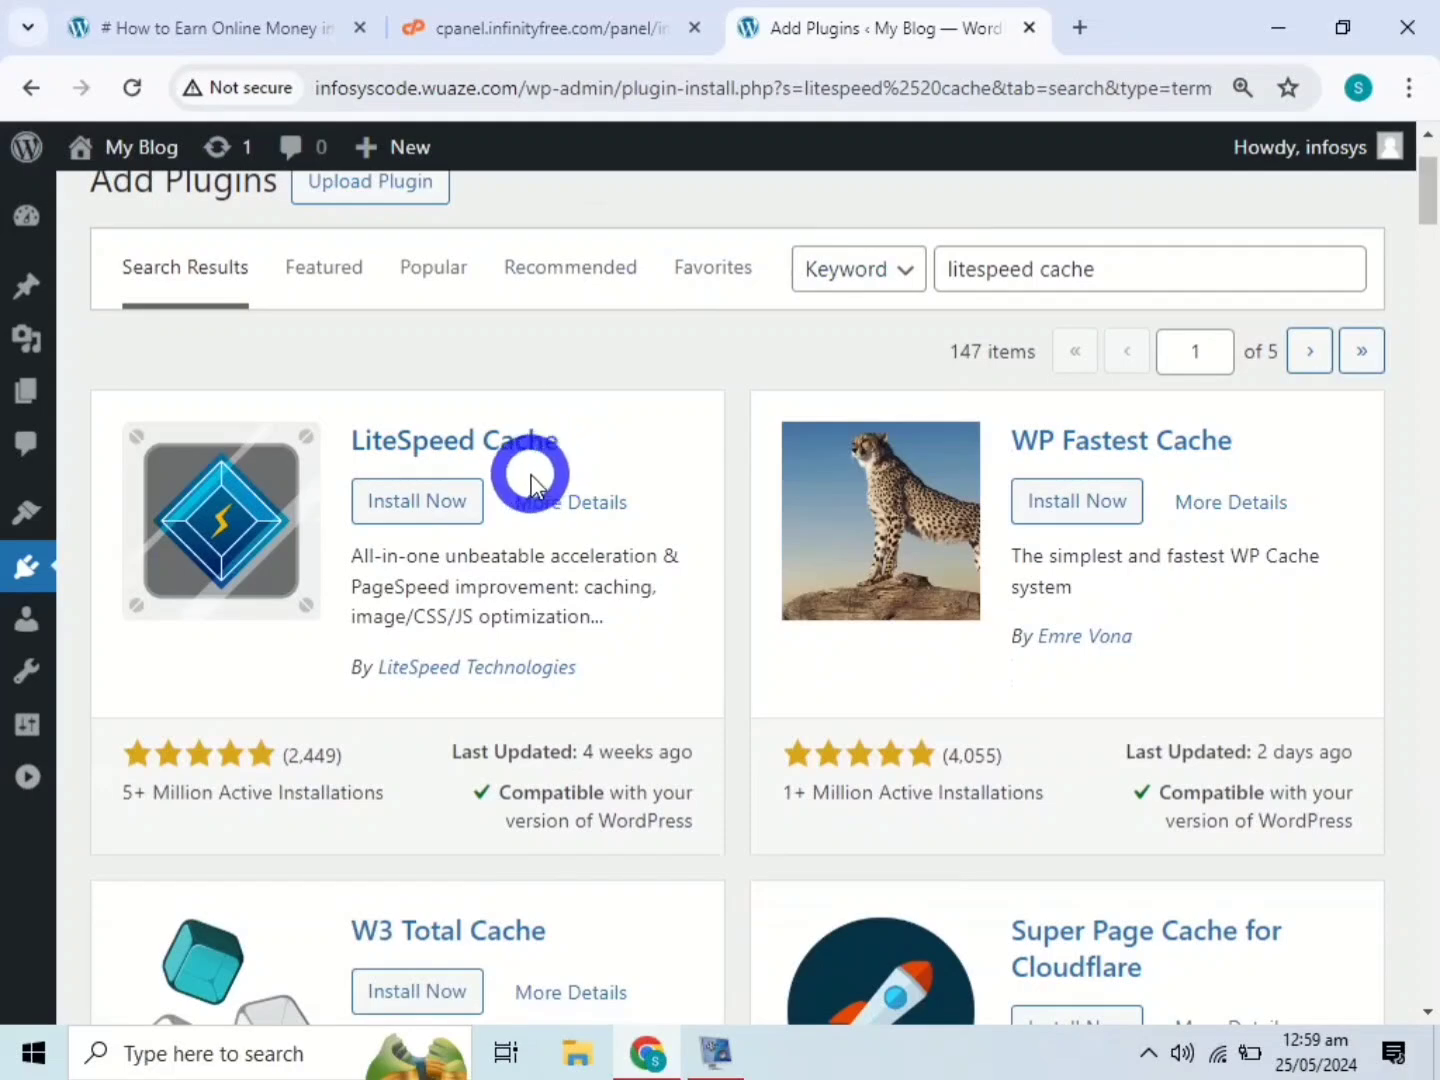
pyautogui.click(456, 458)
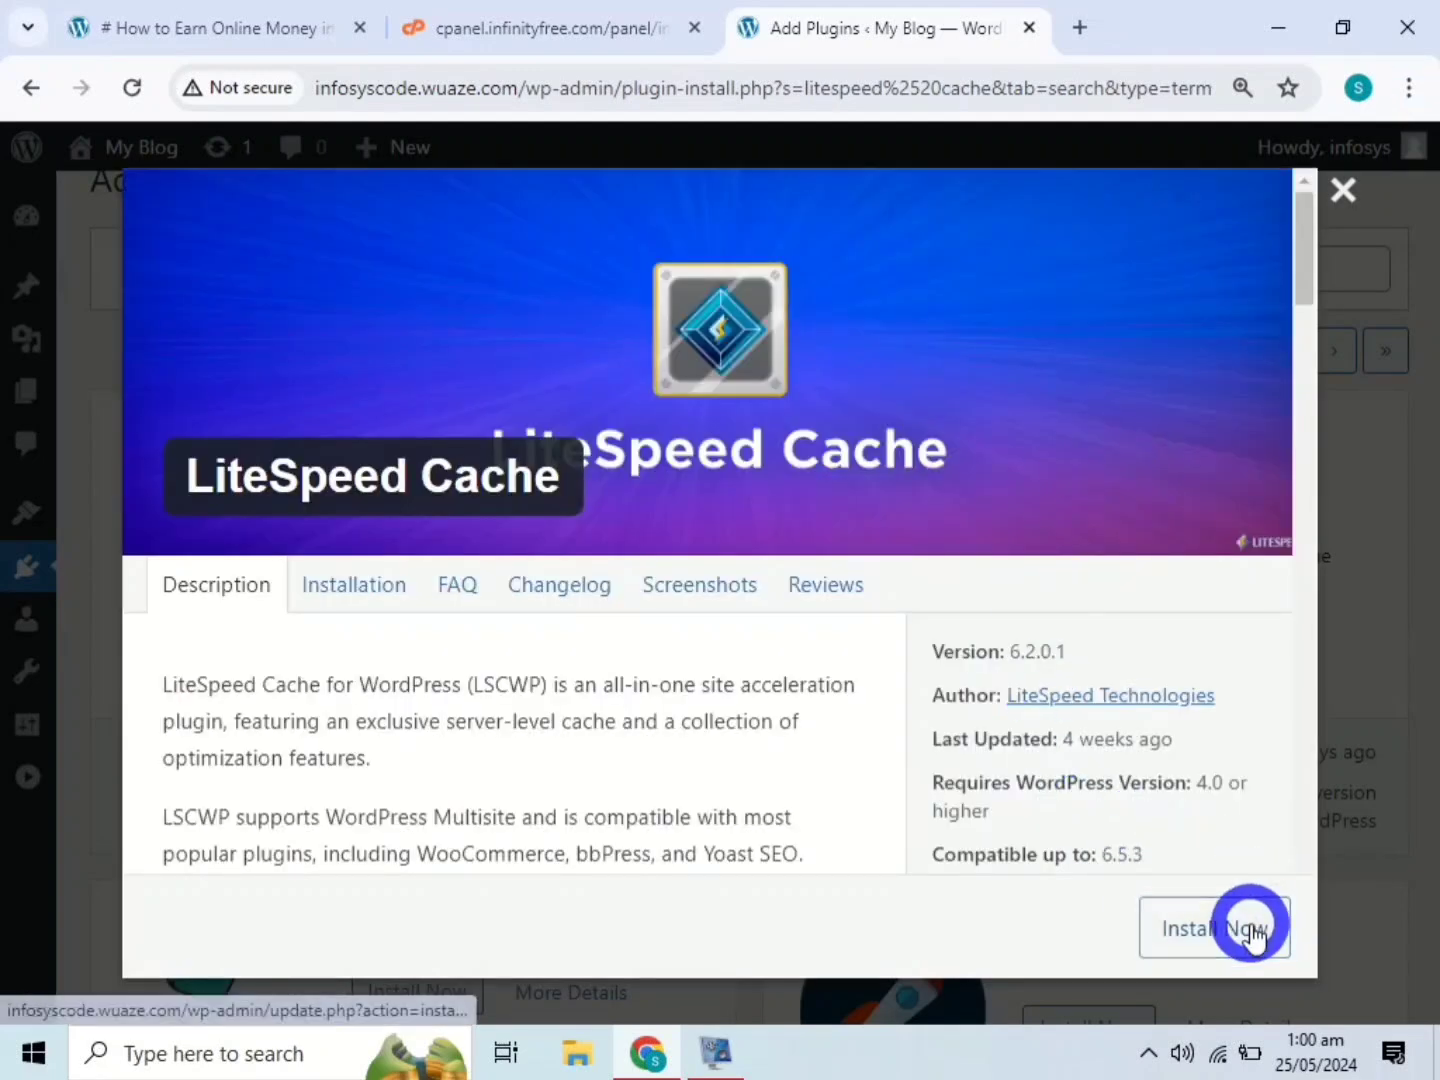
pyautogui.click(1247, 926)
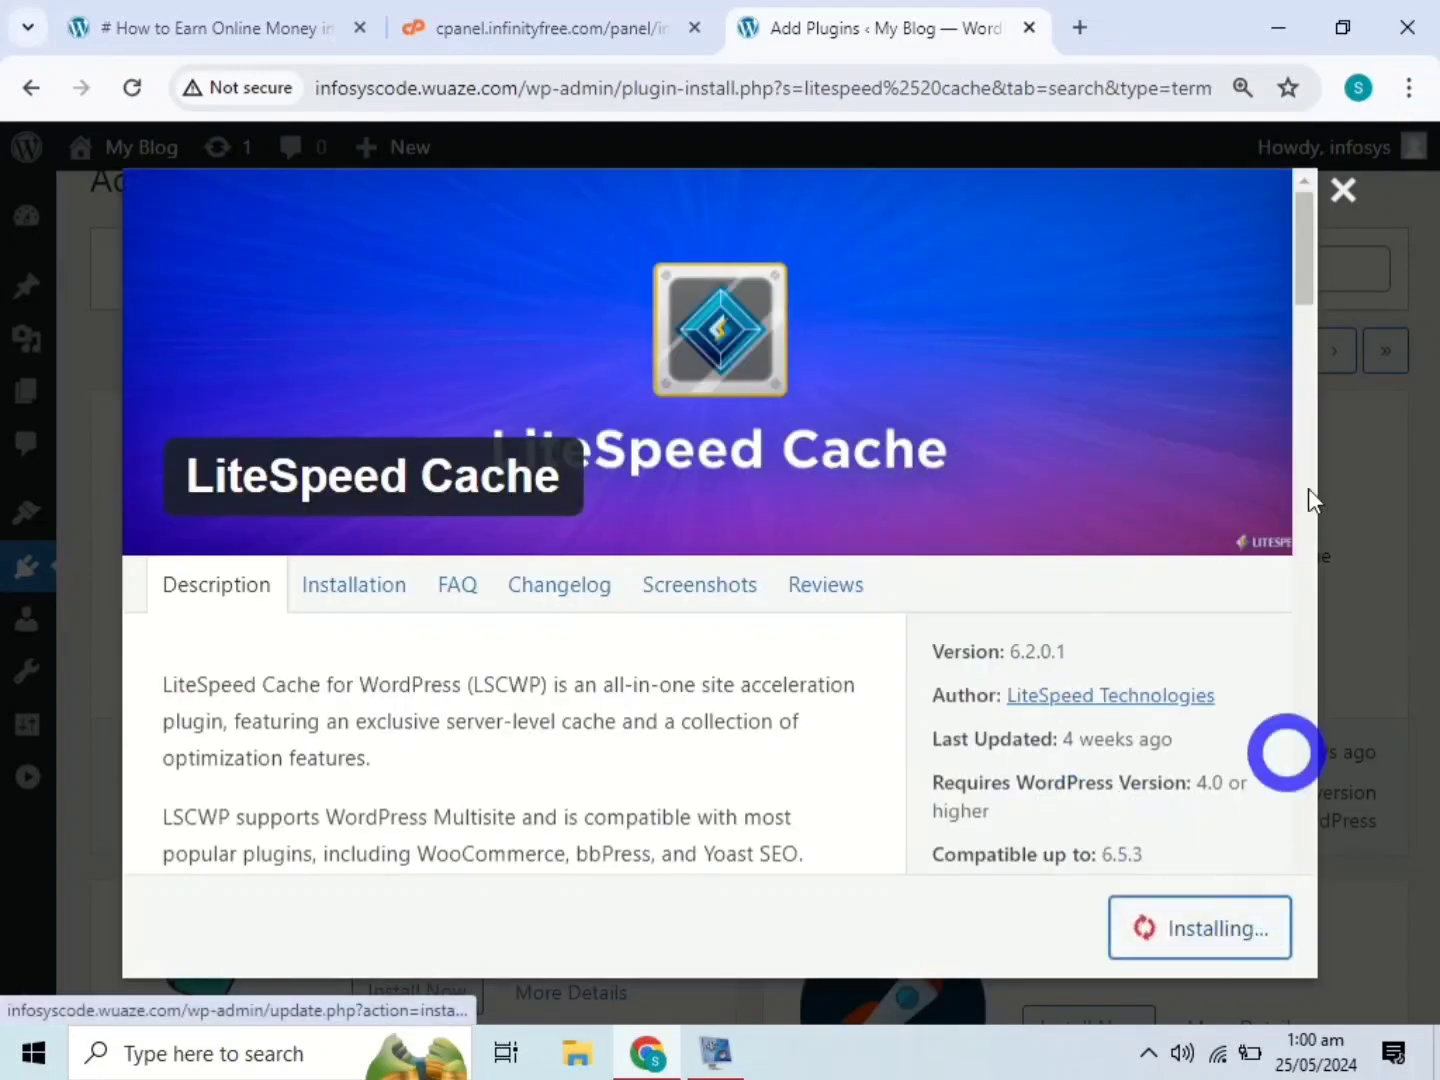
pyautogui.moveTo(1304, 275); pyautogui.dragTo(1302, 331)
pyautogui.click(1234, 910)
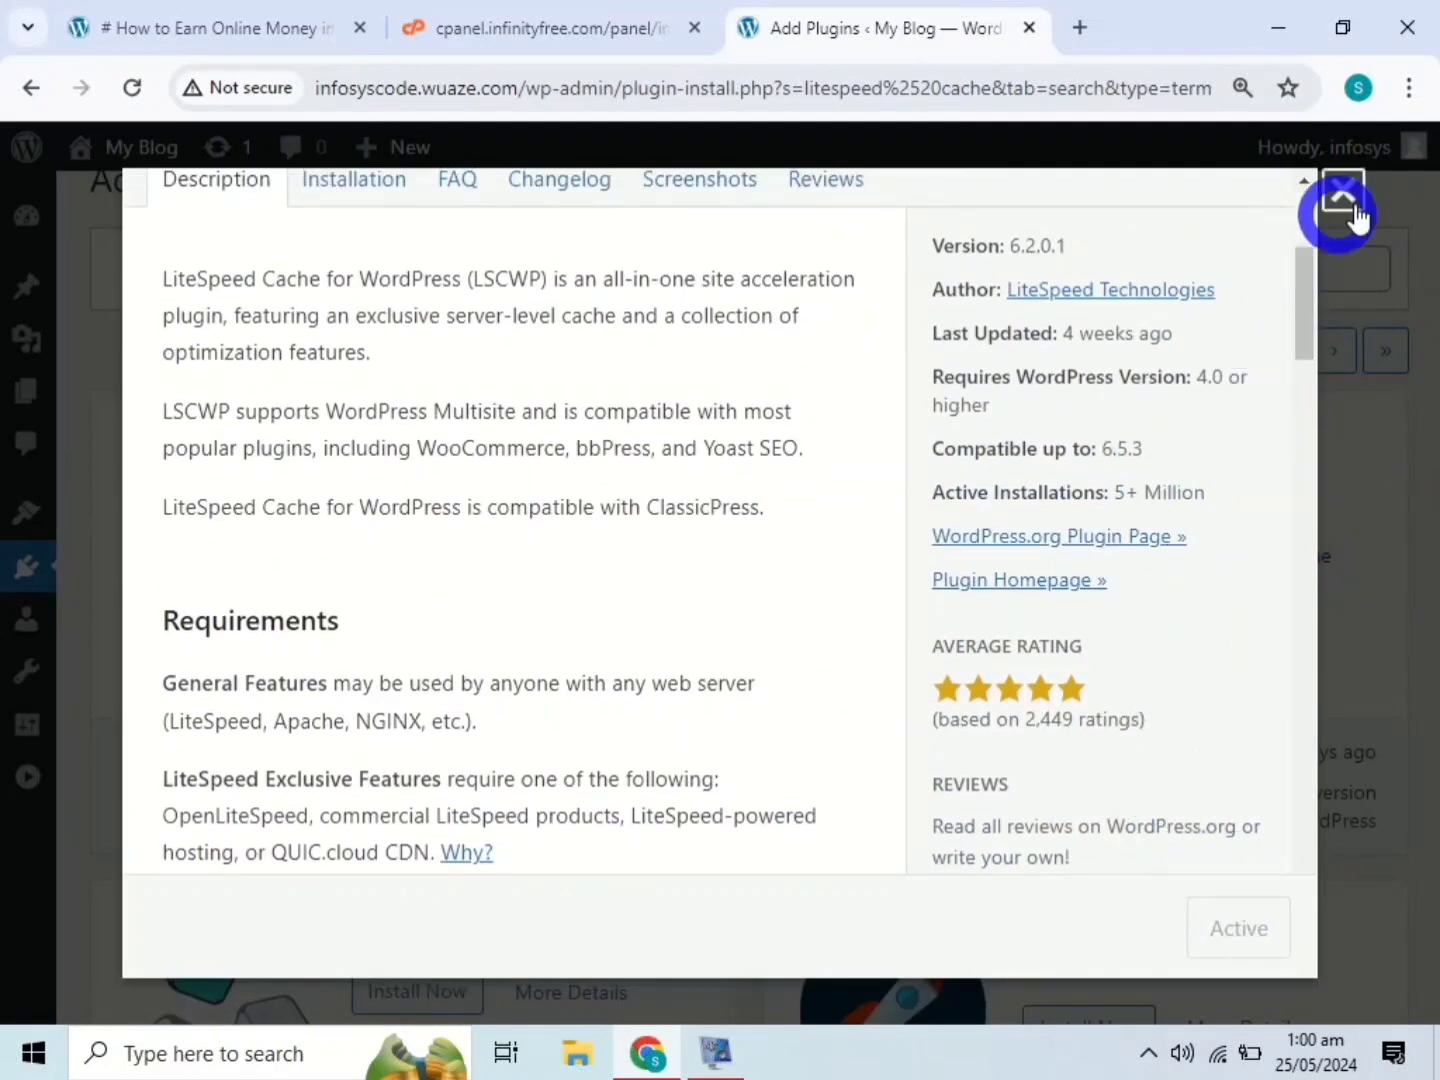
pyautogui.click(1345, 188)
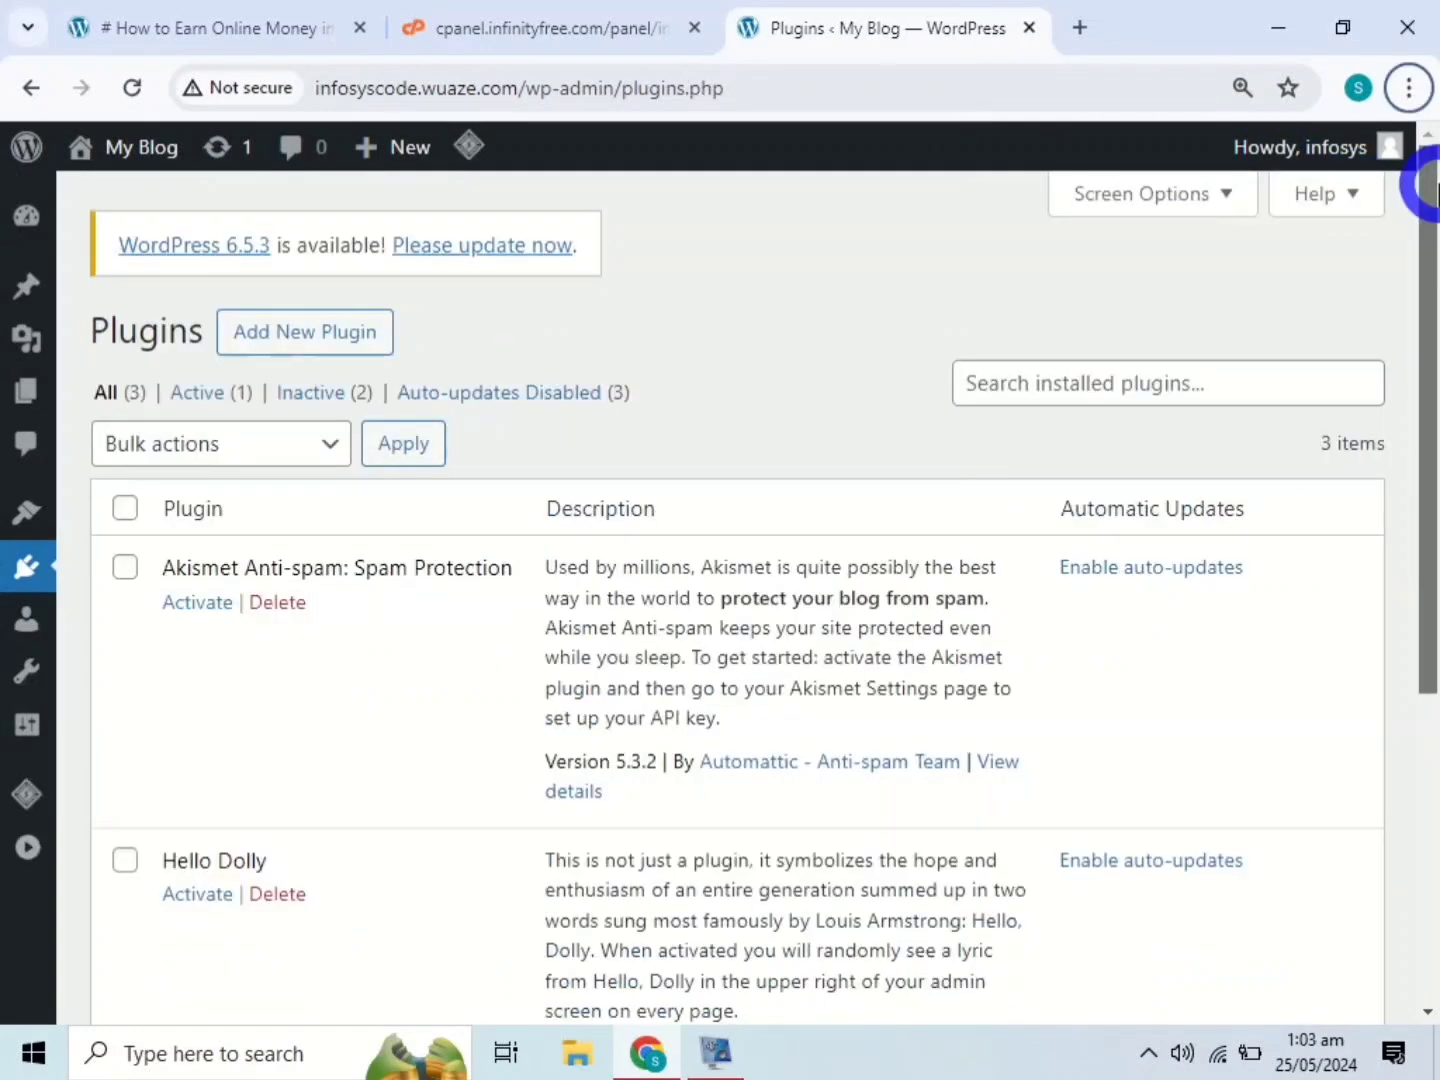
# Check the installed plugins, open the LiteSpeed Cache settings and look through the cache control options
pyautogui.moveTo(1417, 183); pyautogui.dragTo(1388, 599)
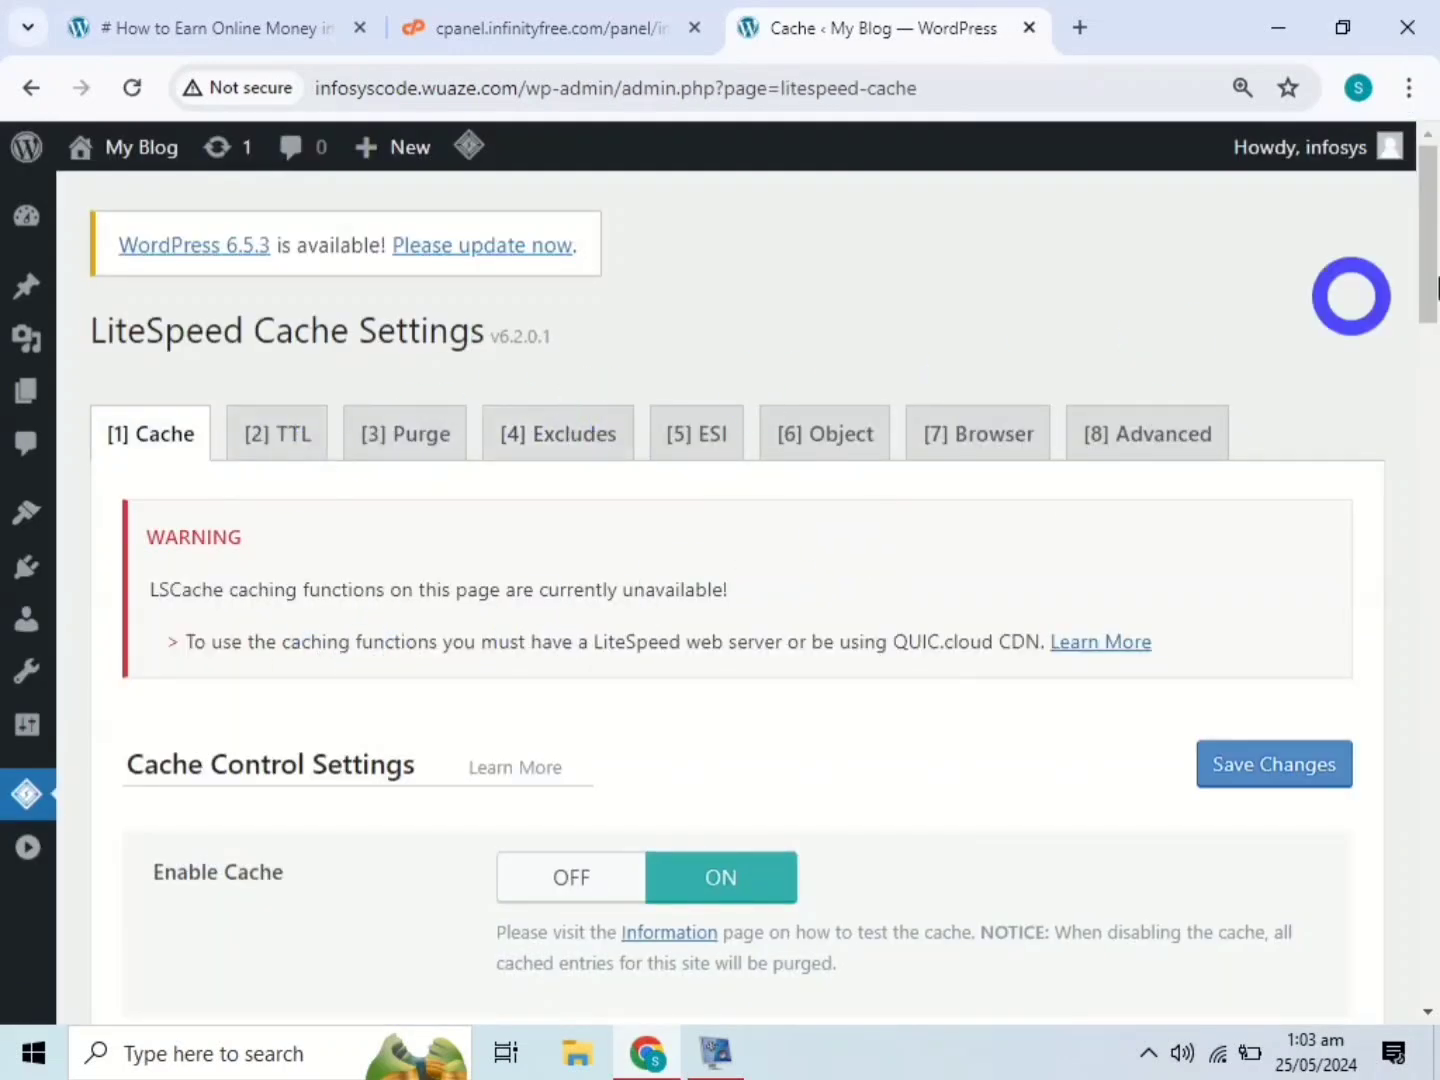
pyautogui.moveTo(1428, 200); pyautogui.dragTo(1426, 385)
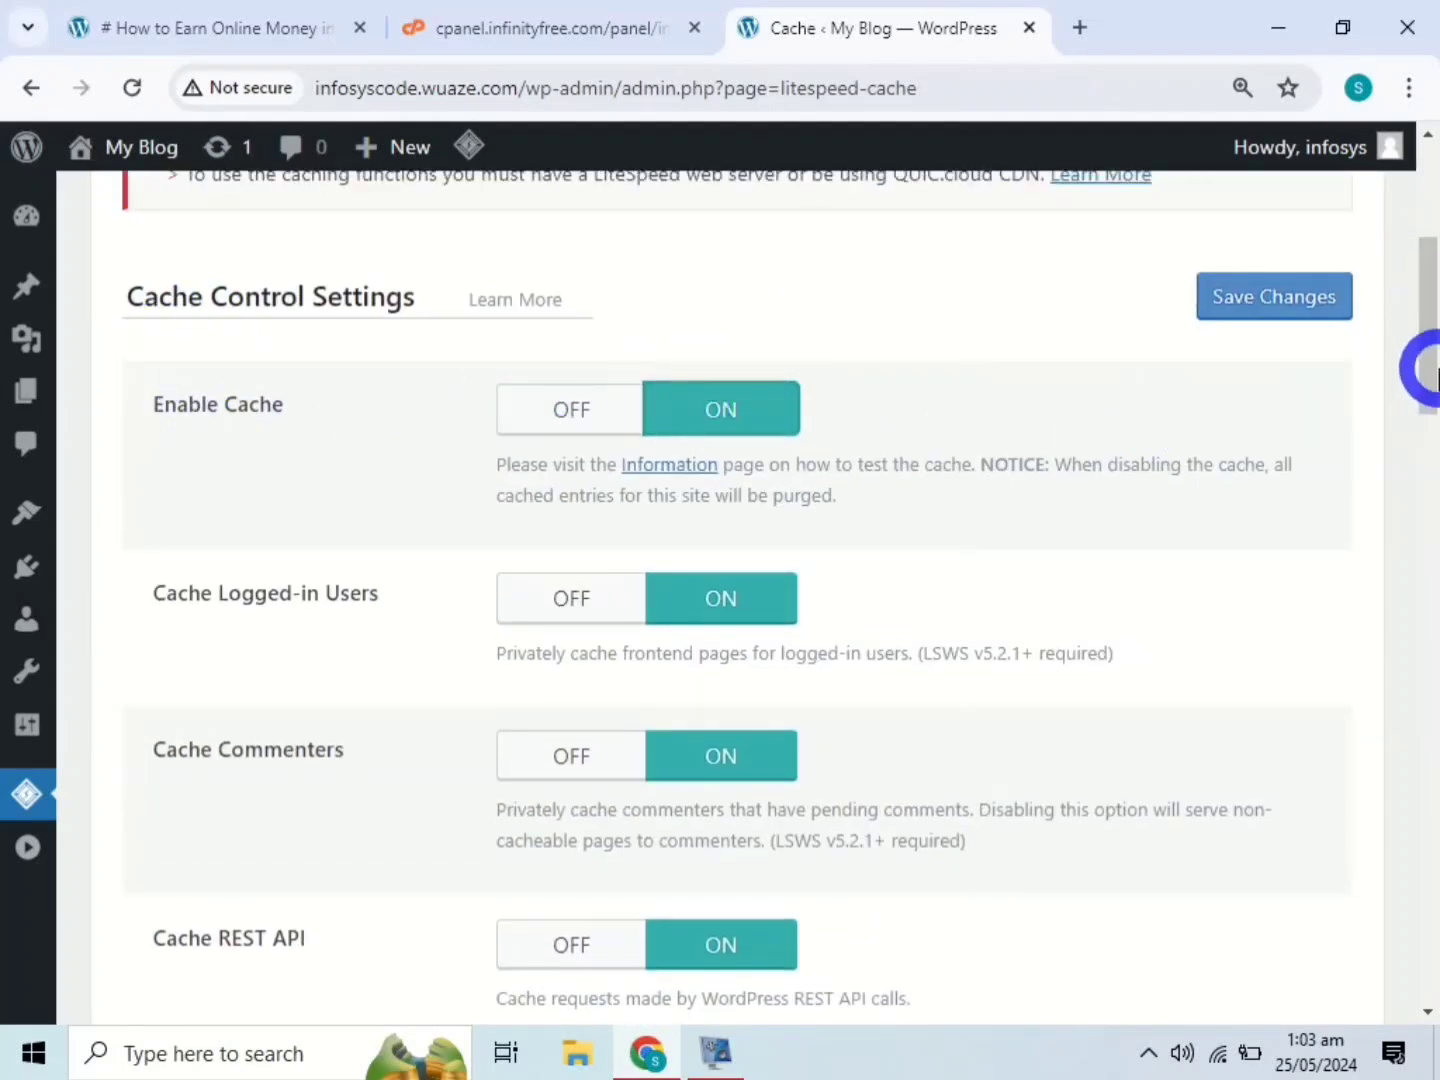
pyautogui.moveTo(1430, 367); pyautogui.dragTo(1424, 515)
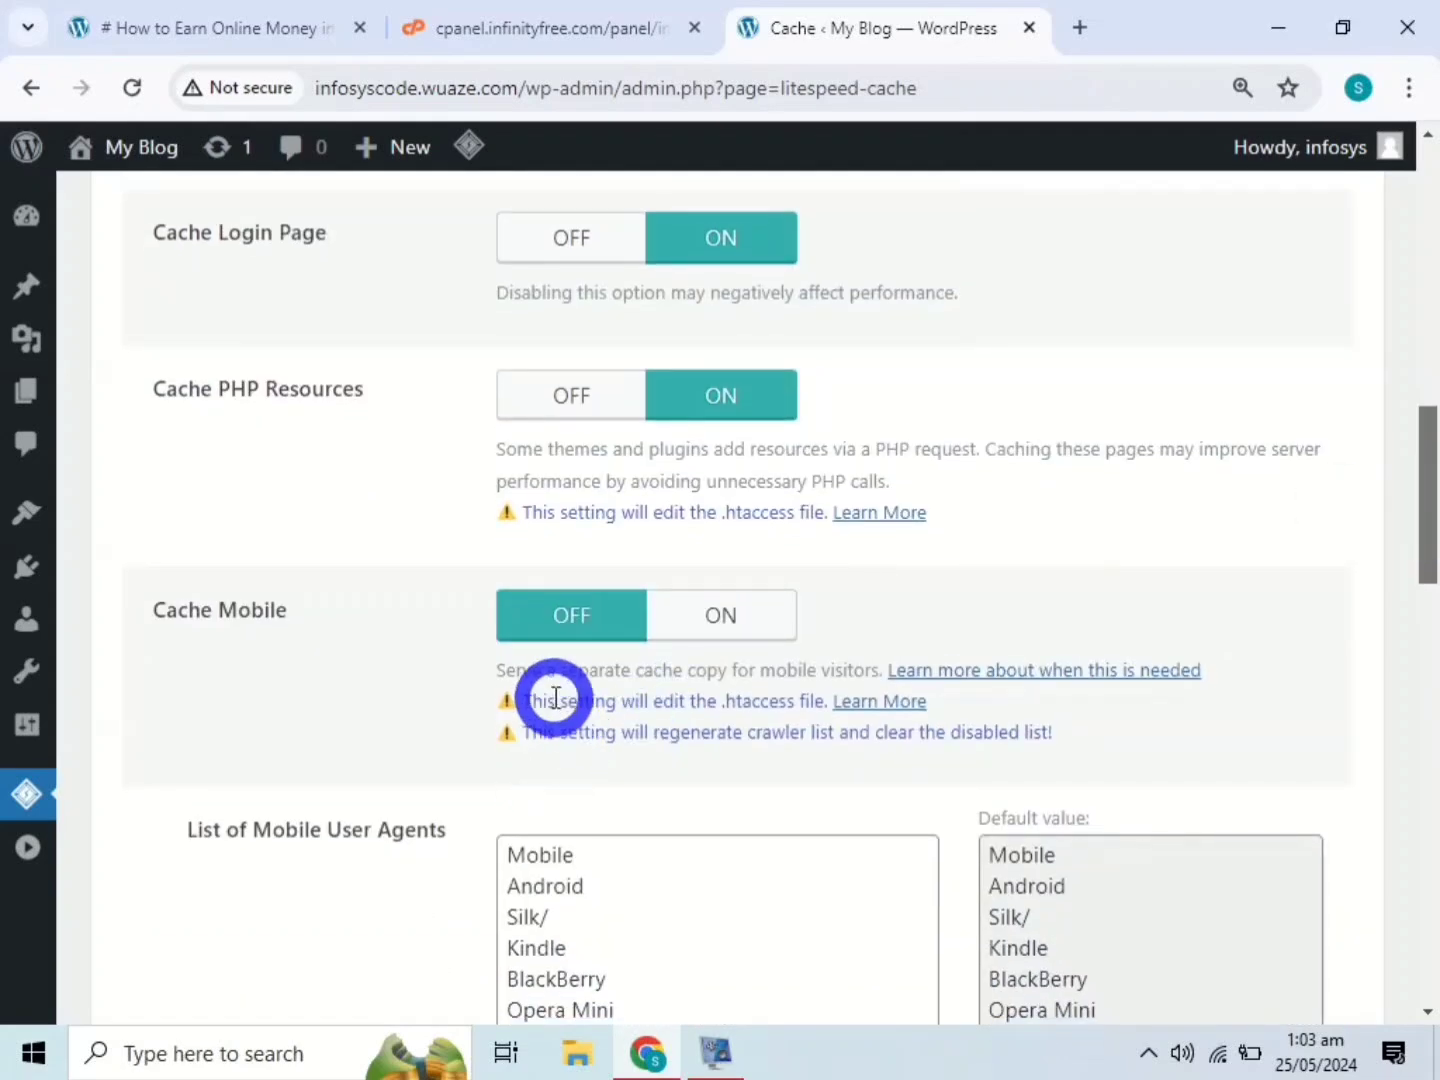
# Turn on Cache Mobile in the cache control settings and save the changes
pyautogui.moveTo(206, 606); pyautogui.dragTo(314, 622)
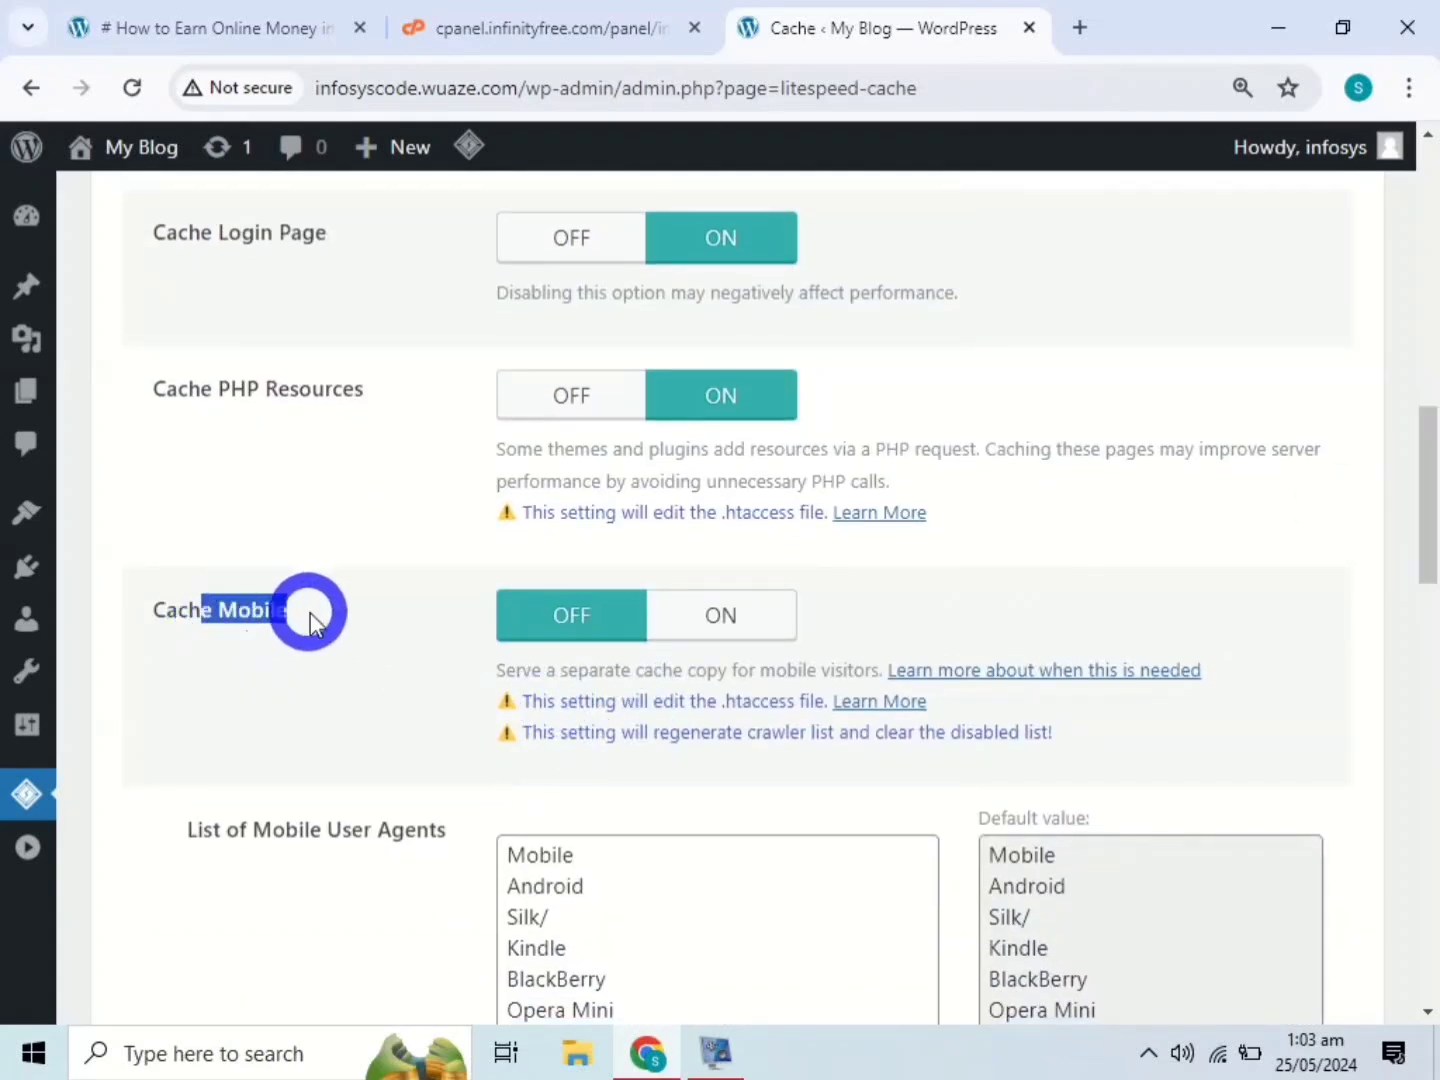
pyautogui.click(739, 619)
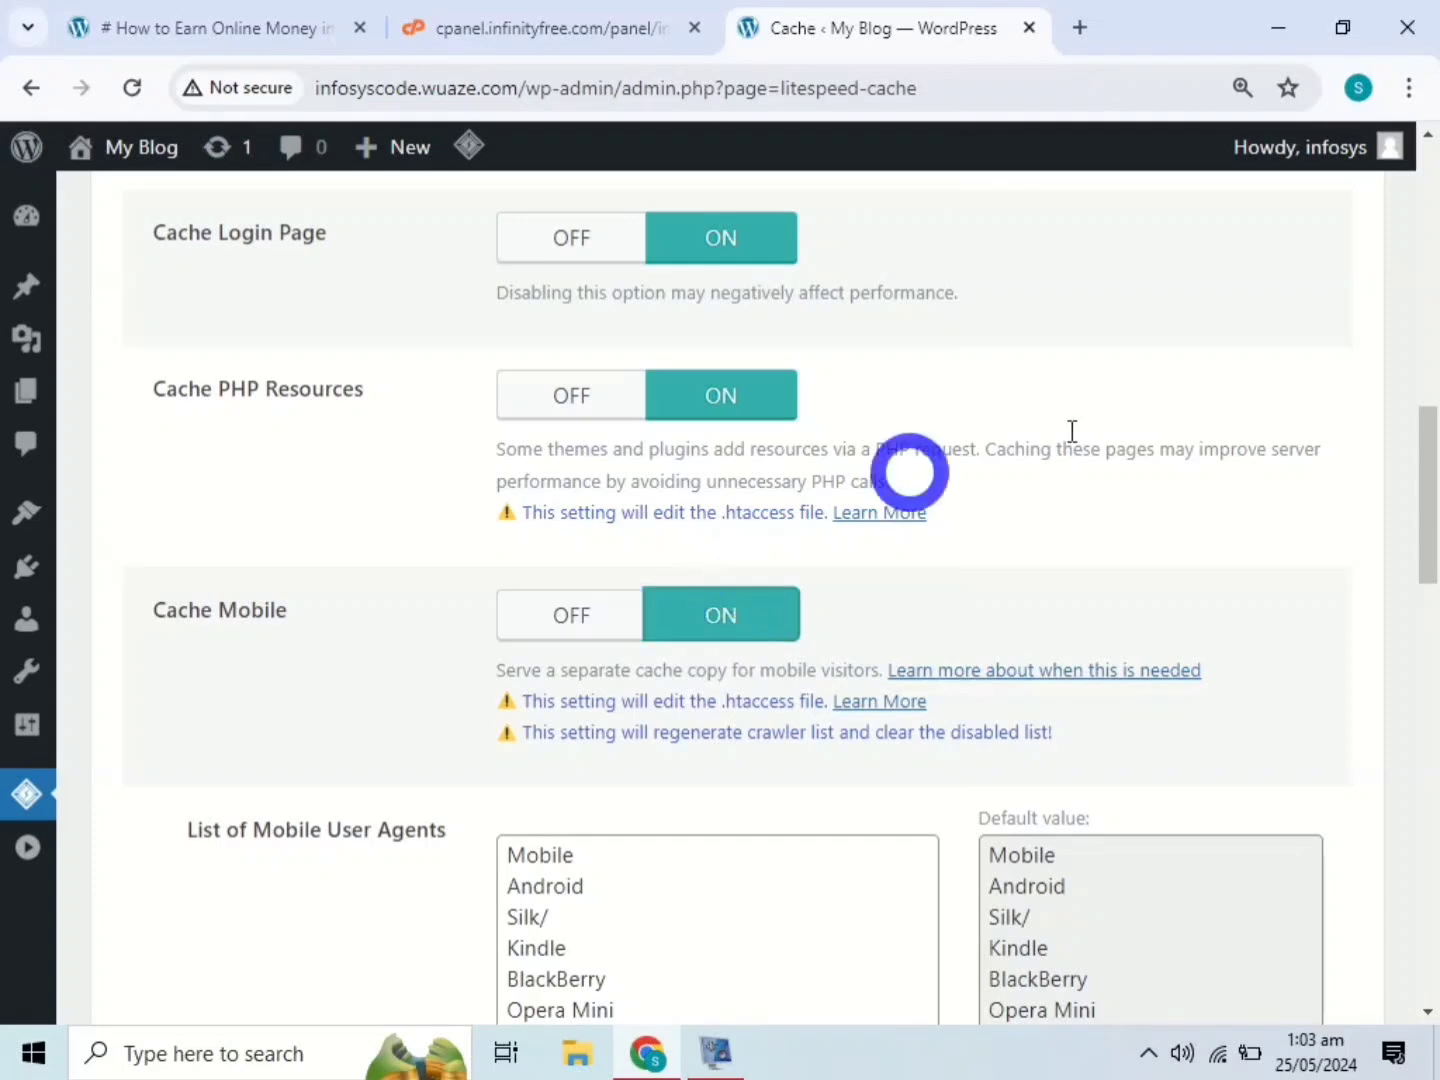
pyautogui.moveTo(1436, 451); pyautogui.dragTo(1435, 866)
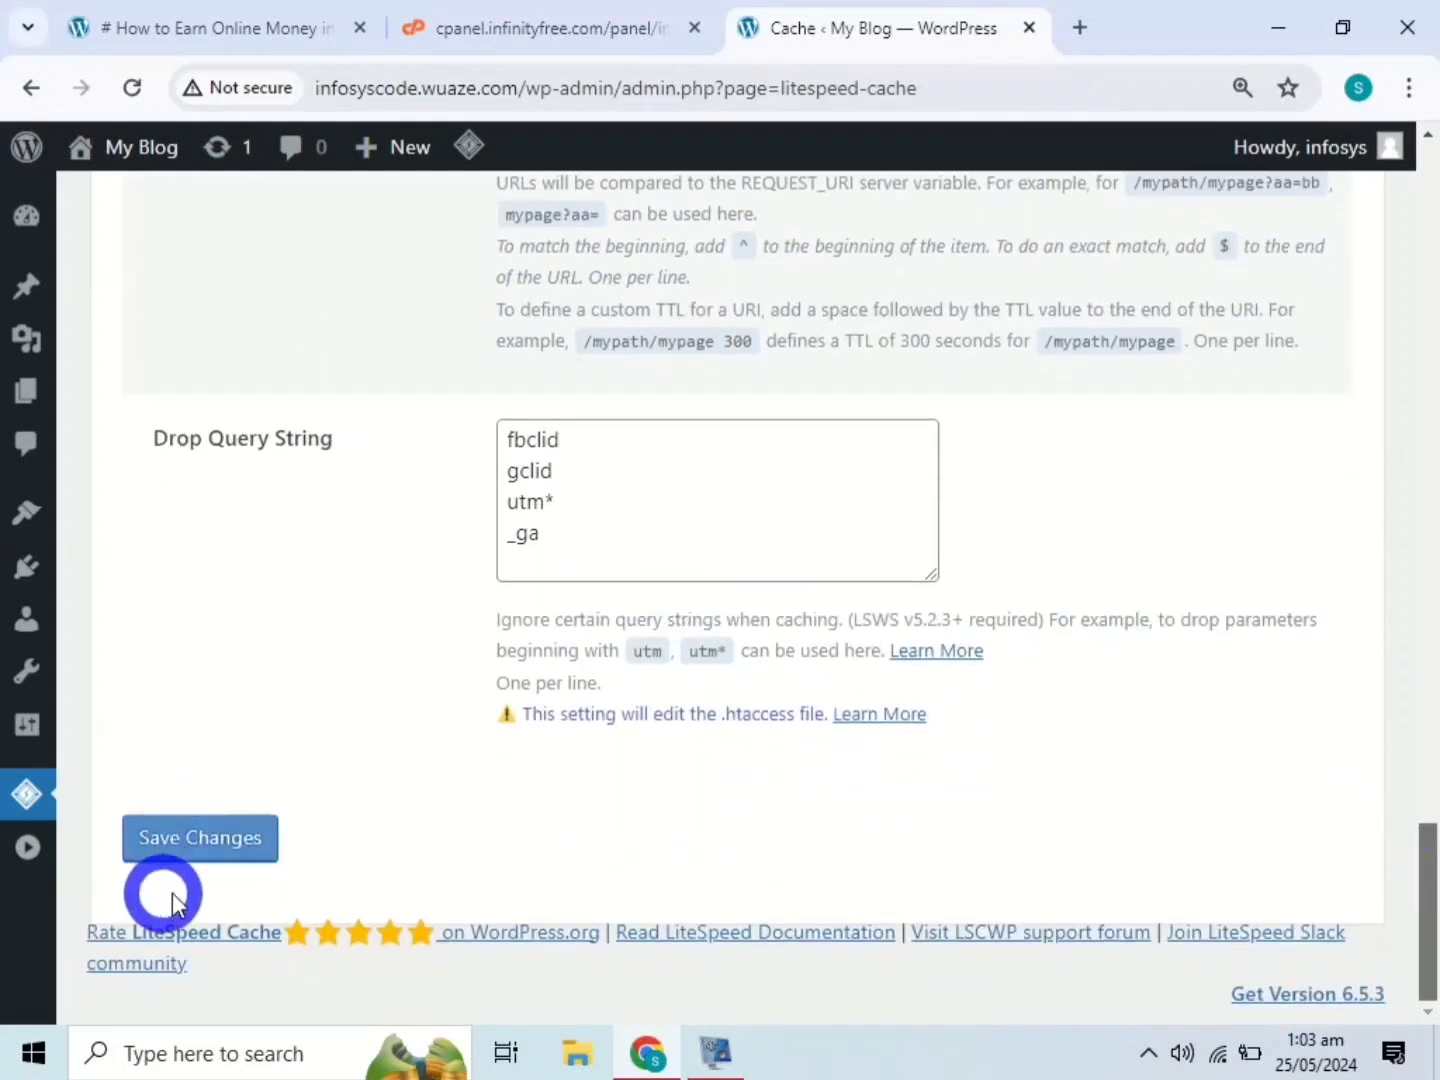
pyautogui.click(207, 870)
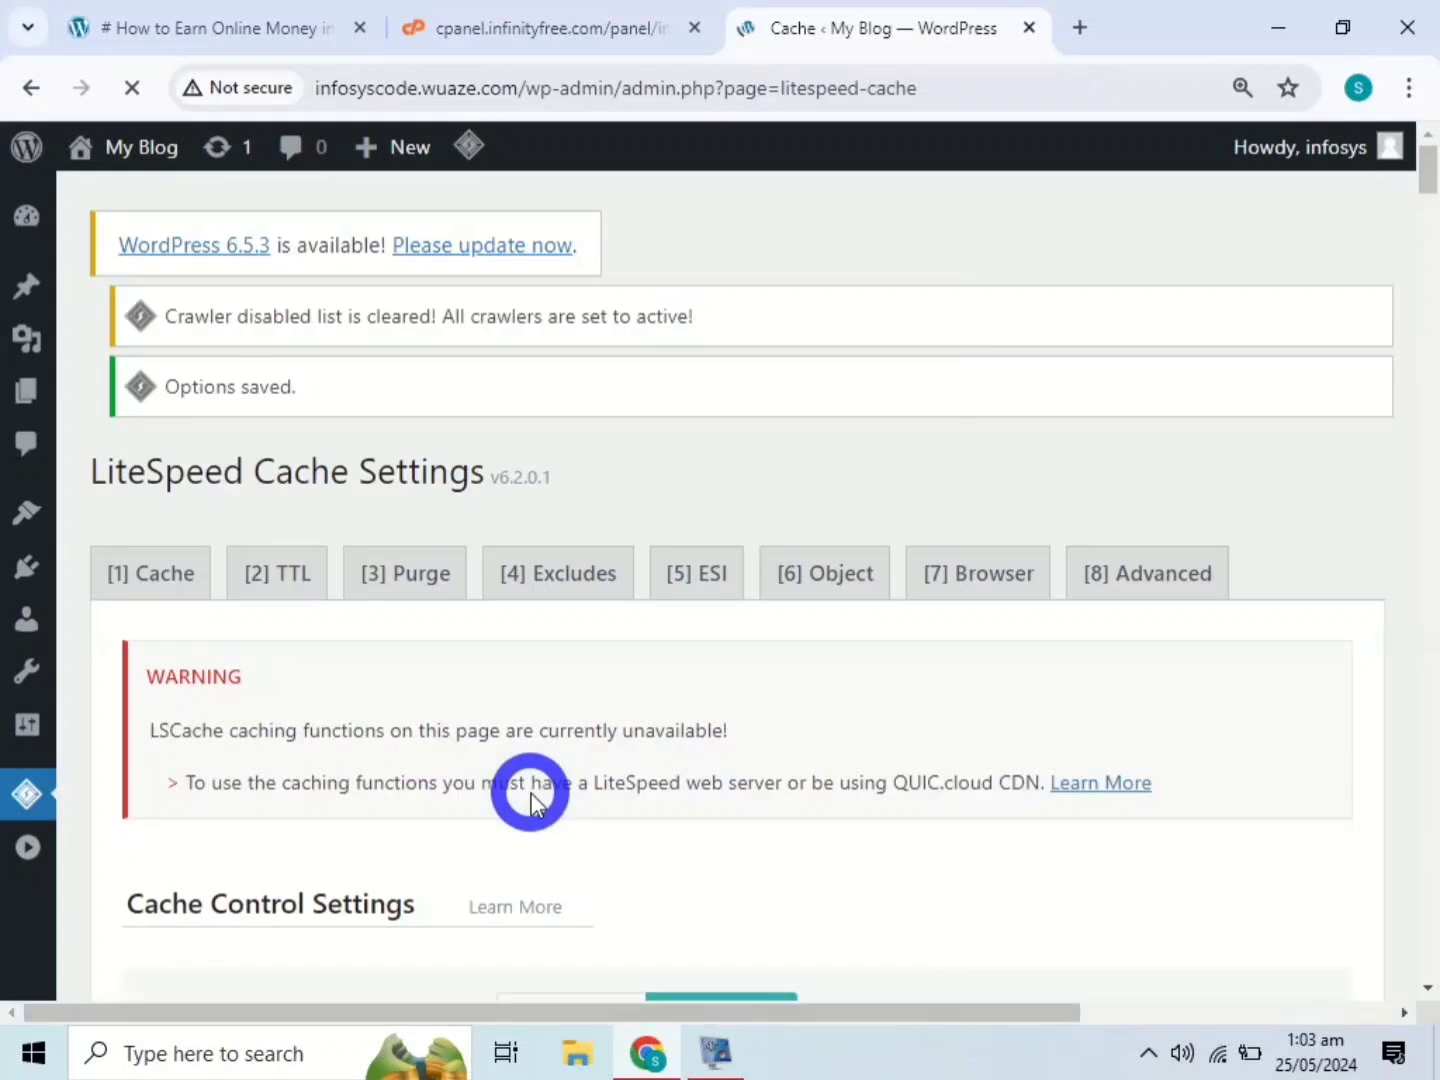
# Open the TTL section of the LiteSpeed Cache settings and look over its default cache lifetimes
pyautogui.click(1435, 318)
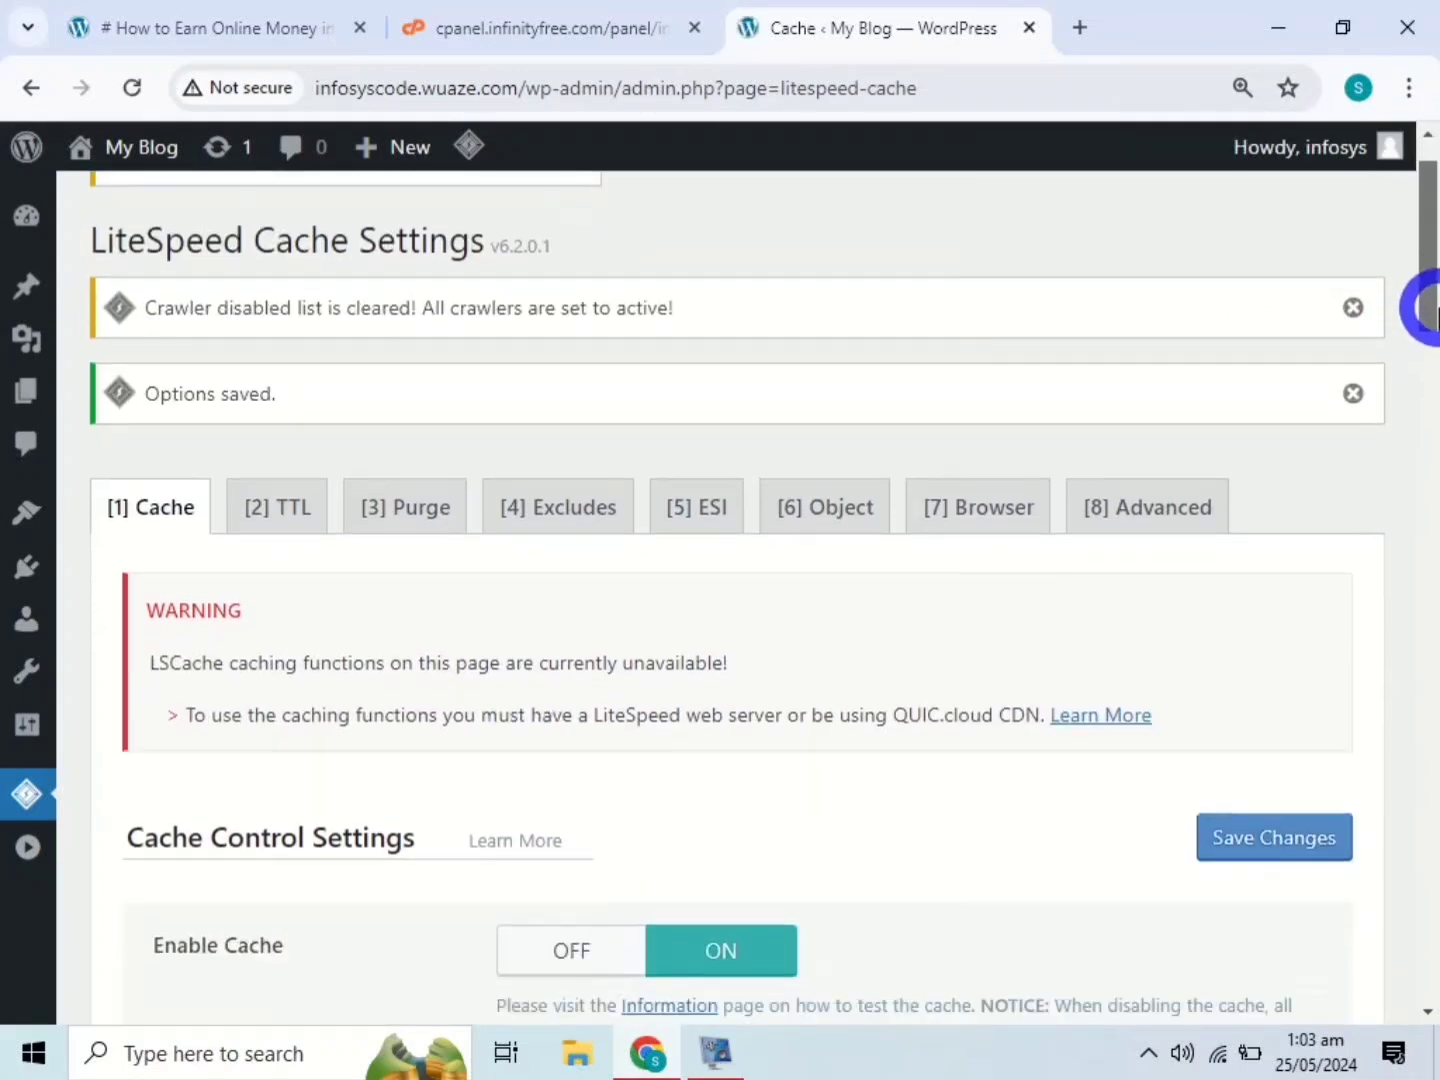
pyautogui.scroll(-3, 1428, 230)
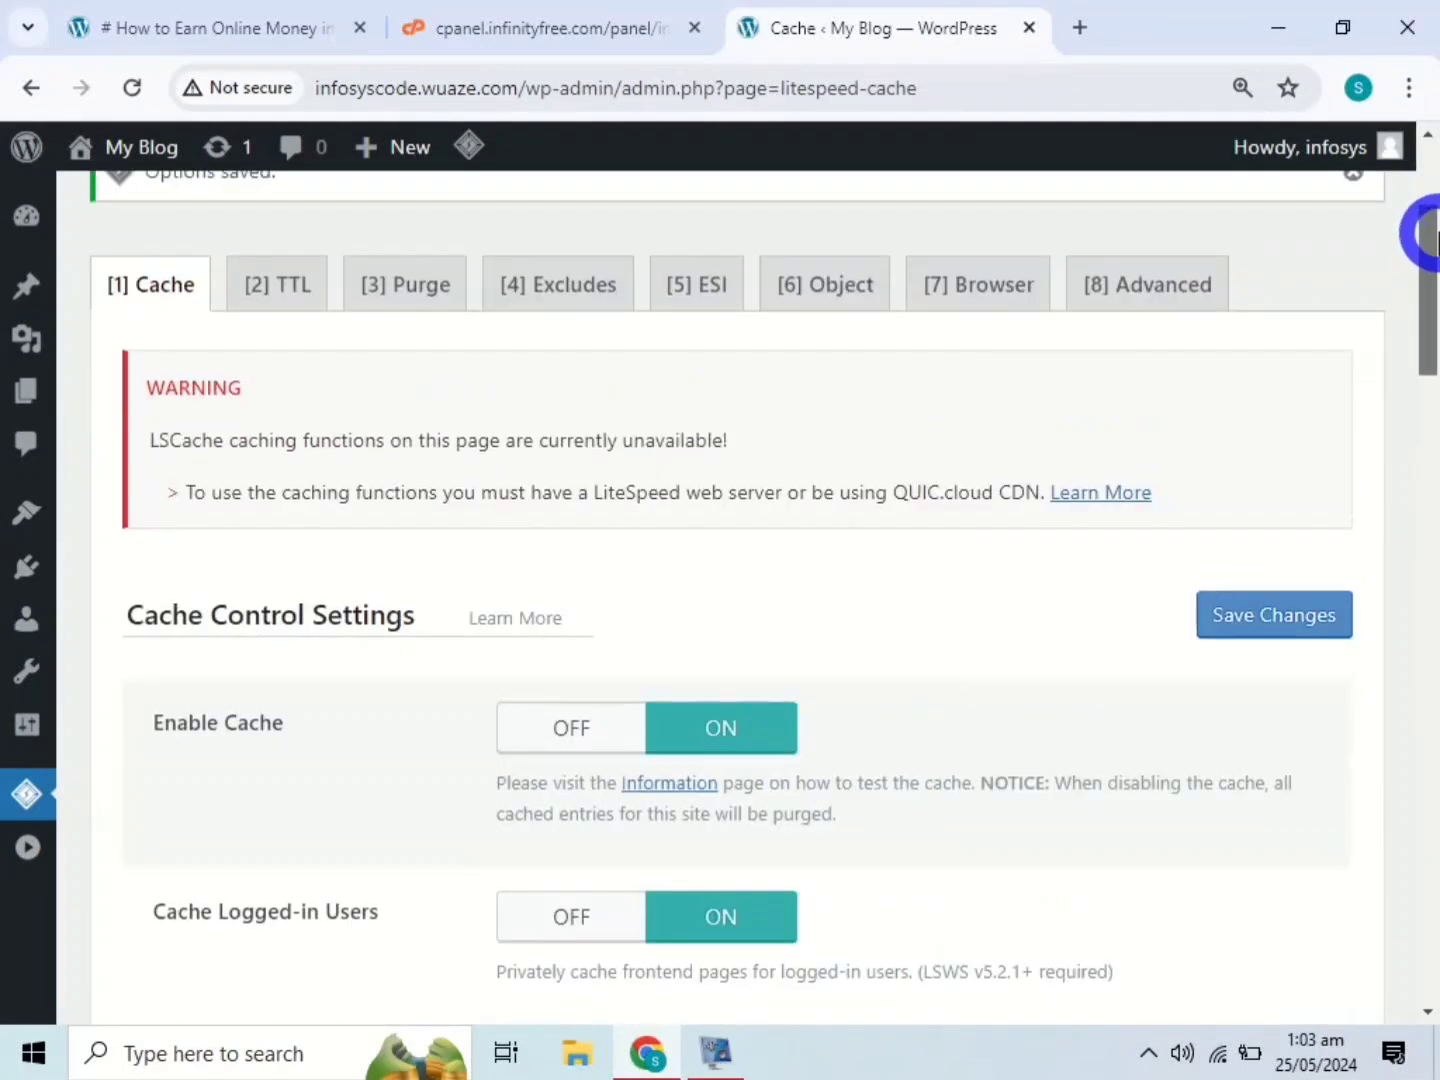
pyautogui.click(295, 286)
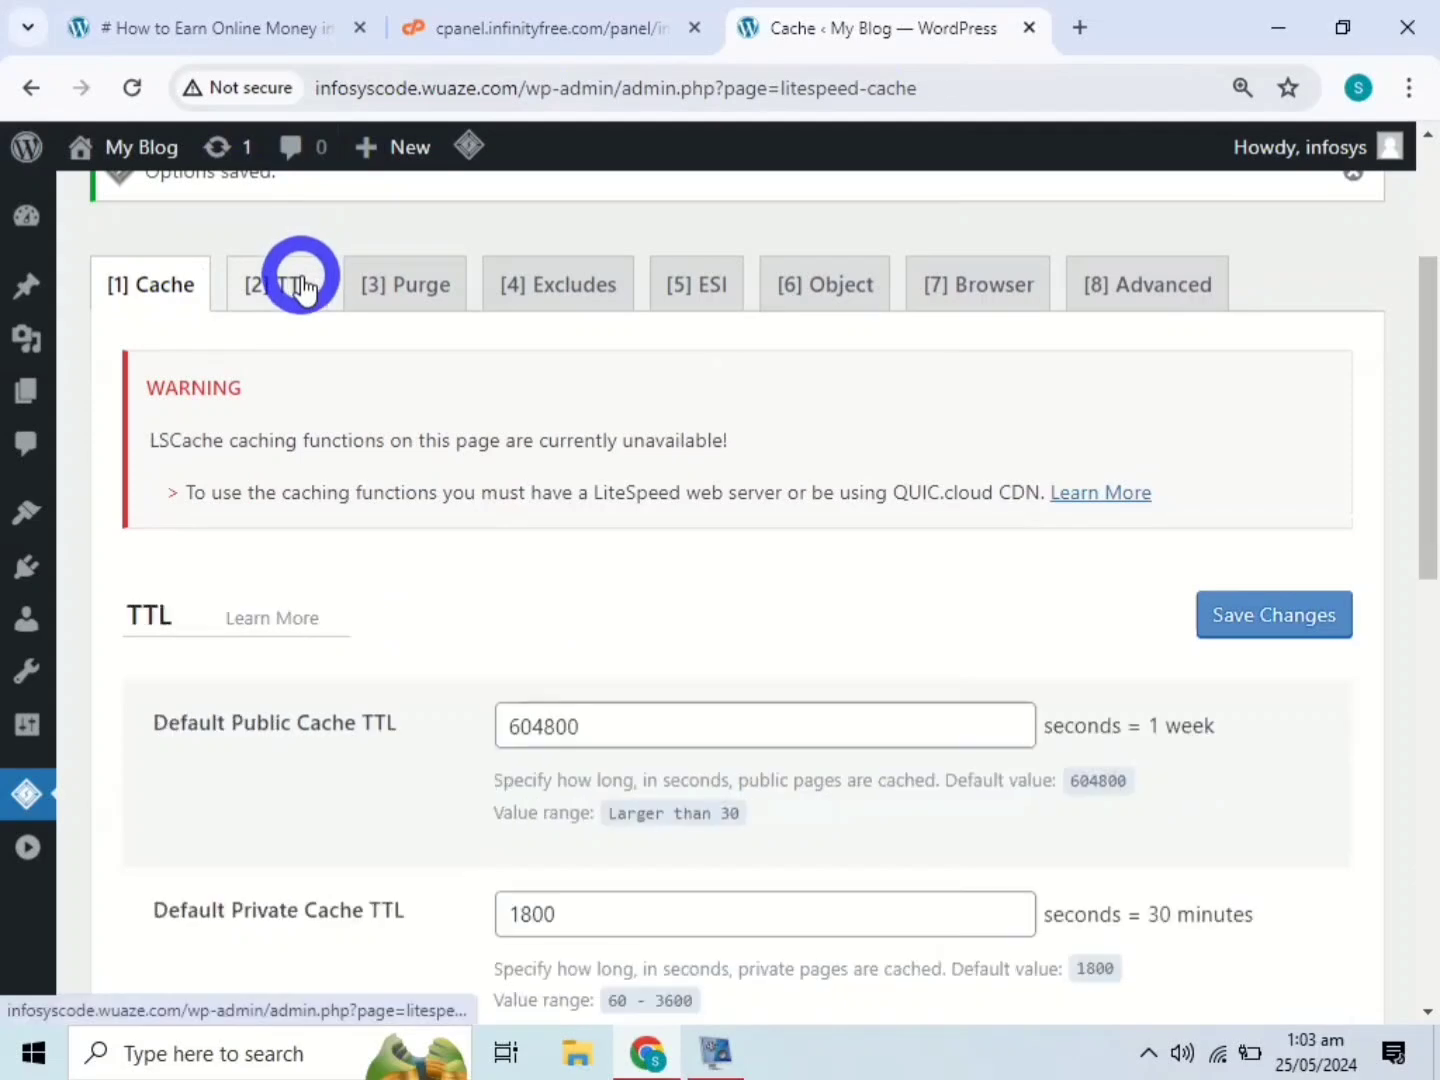
pyautogui.moveTo(1432, 262)
pyautogui.mouseDown()
pyautogui.moveTo(1418, 514)
pyautogui.moveTo(1432, 777)
pyautogui.moveTo(1418, 231)
pyautogui.mouseUp()
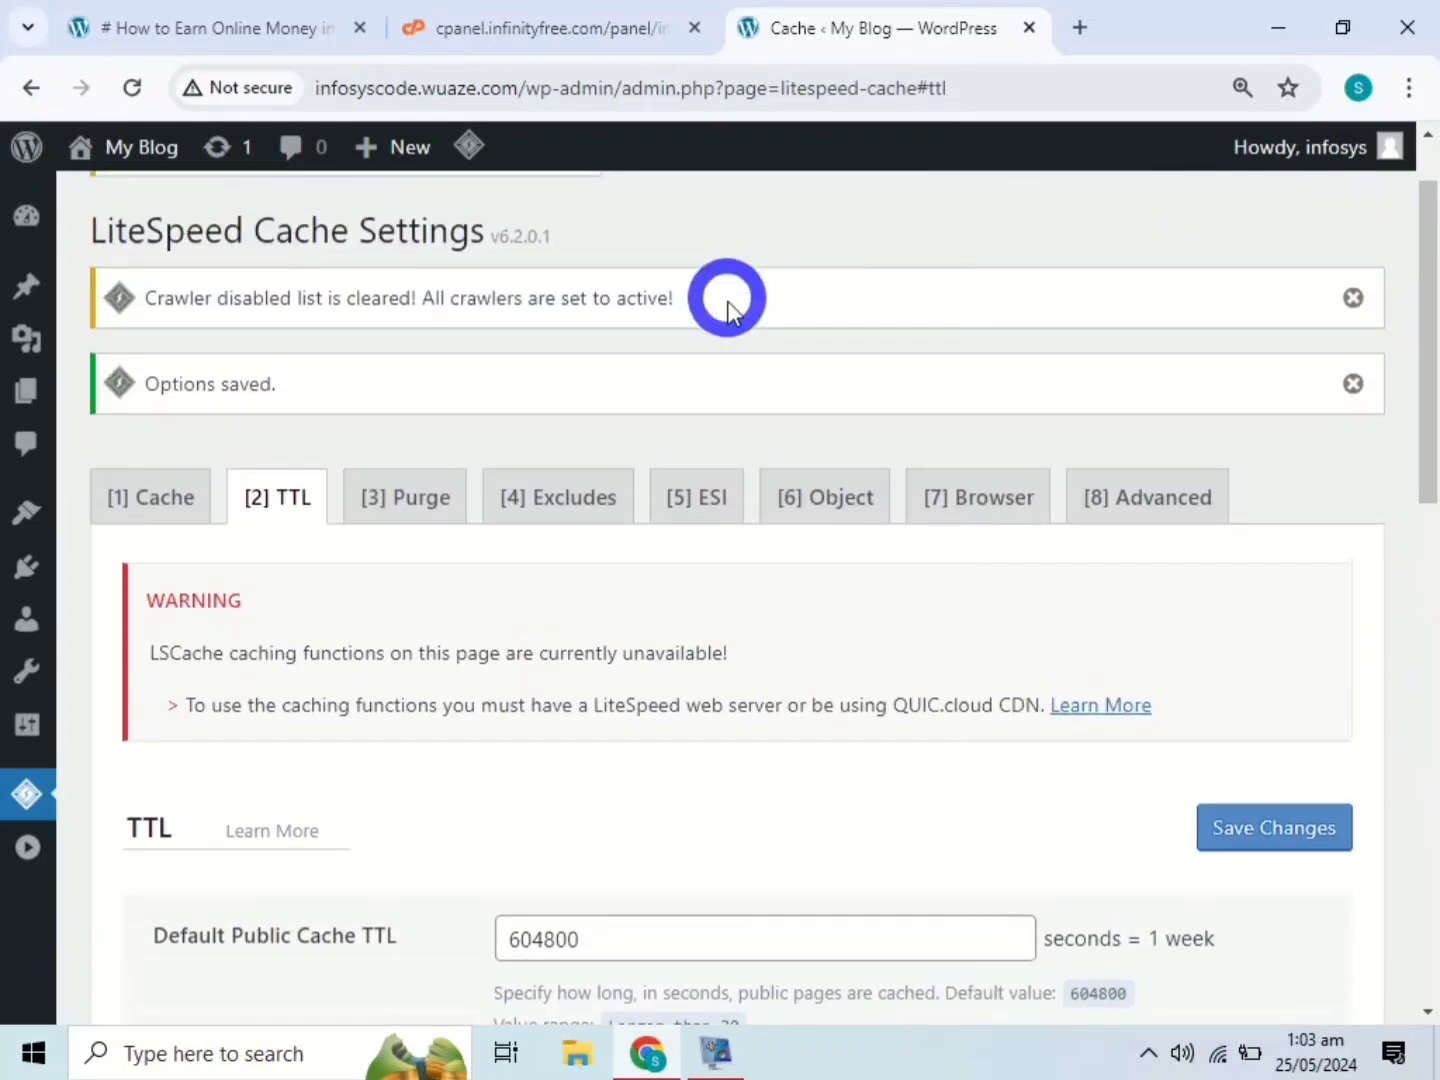
# Open the Purge section of the LiteSpeed Cache settings, review the auto purge rules and save the settings
pyautogui.scroll(1, 728, 309)
pyautogui.click(401, 612)
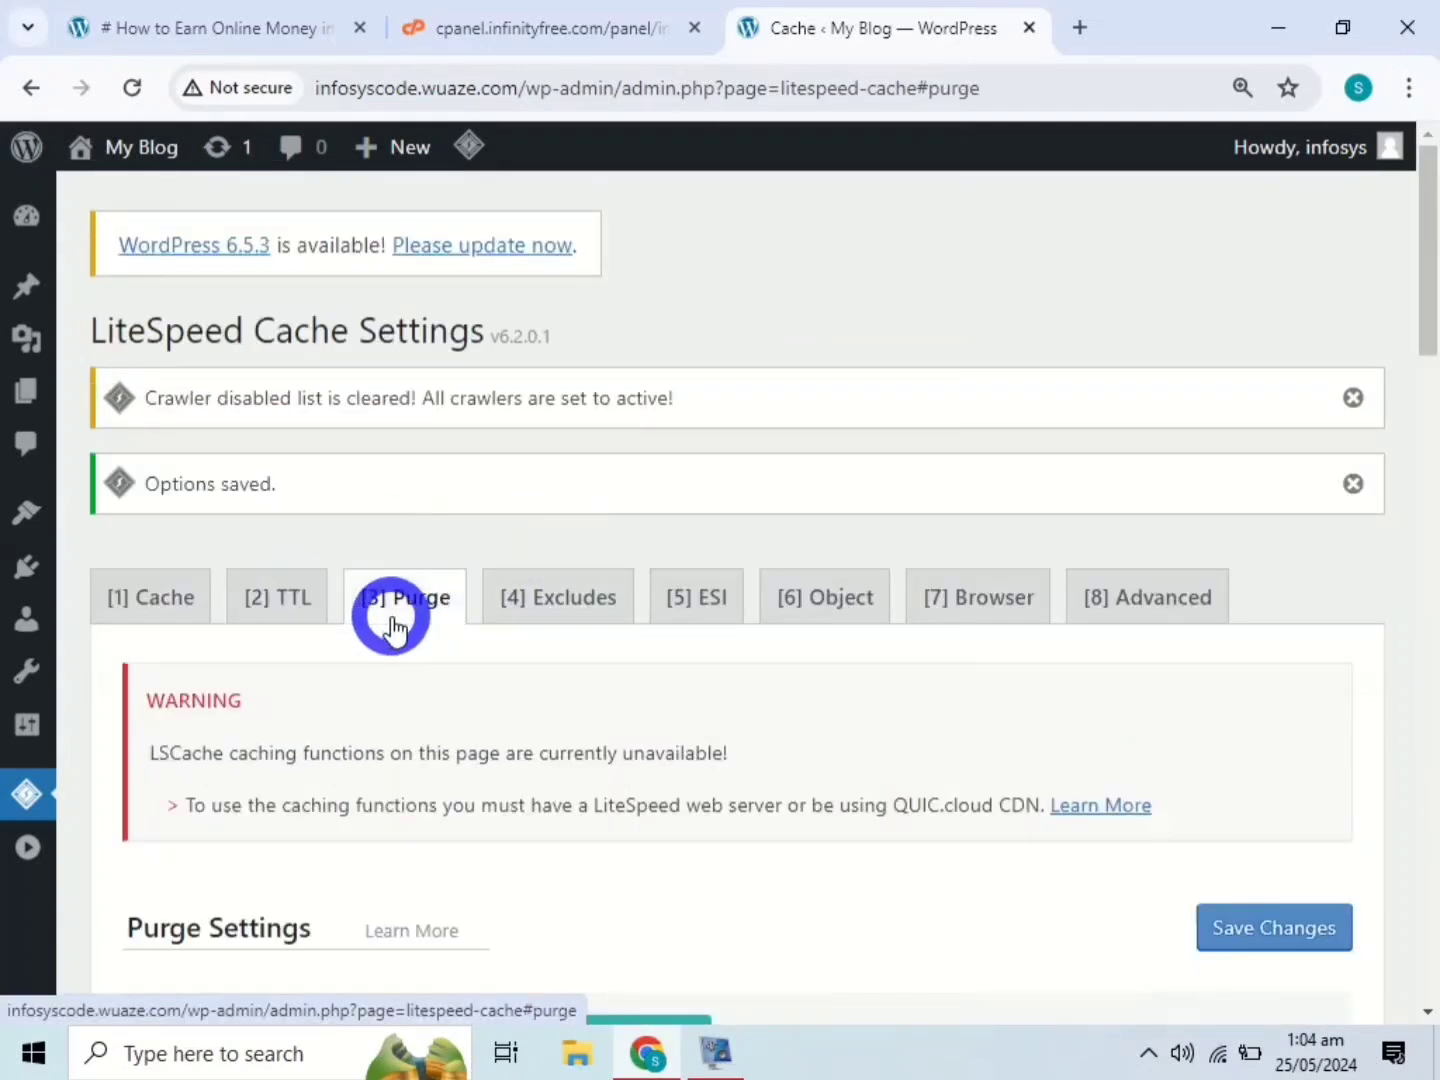
pyautogui.moveTo(1423, 368); pyautogui.dragTo(1436, 517)
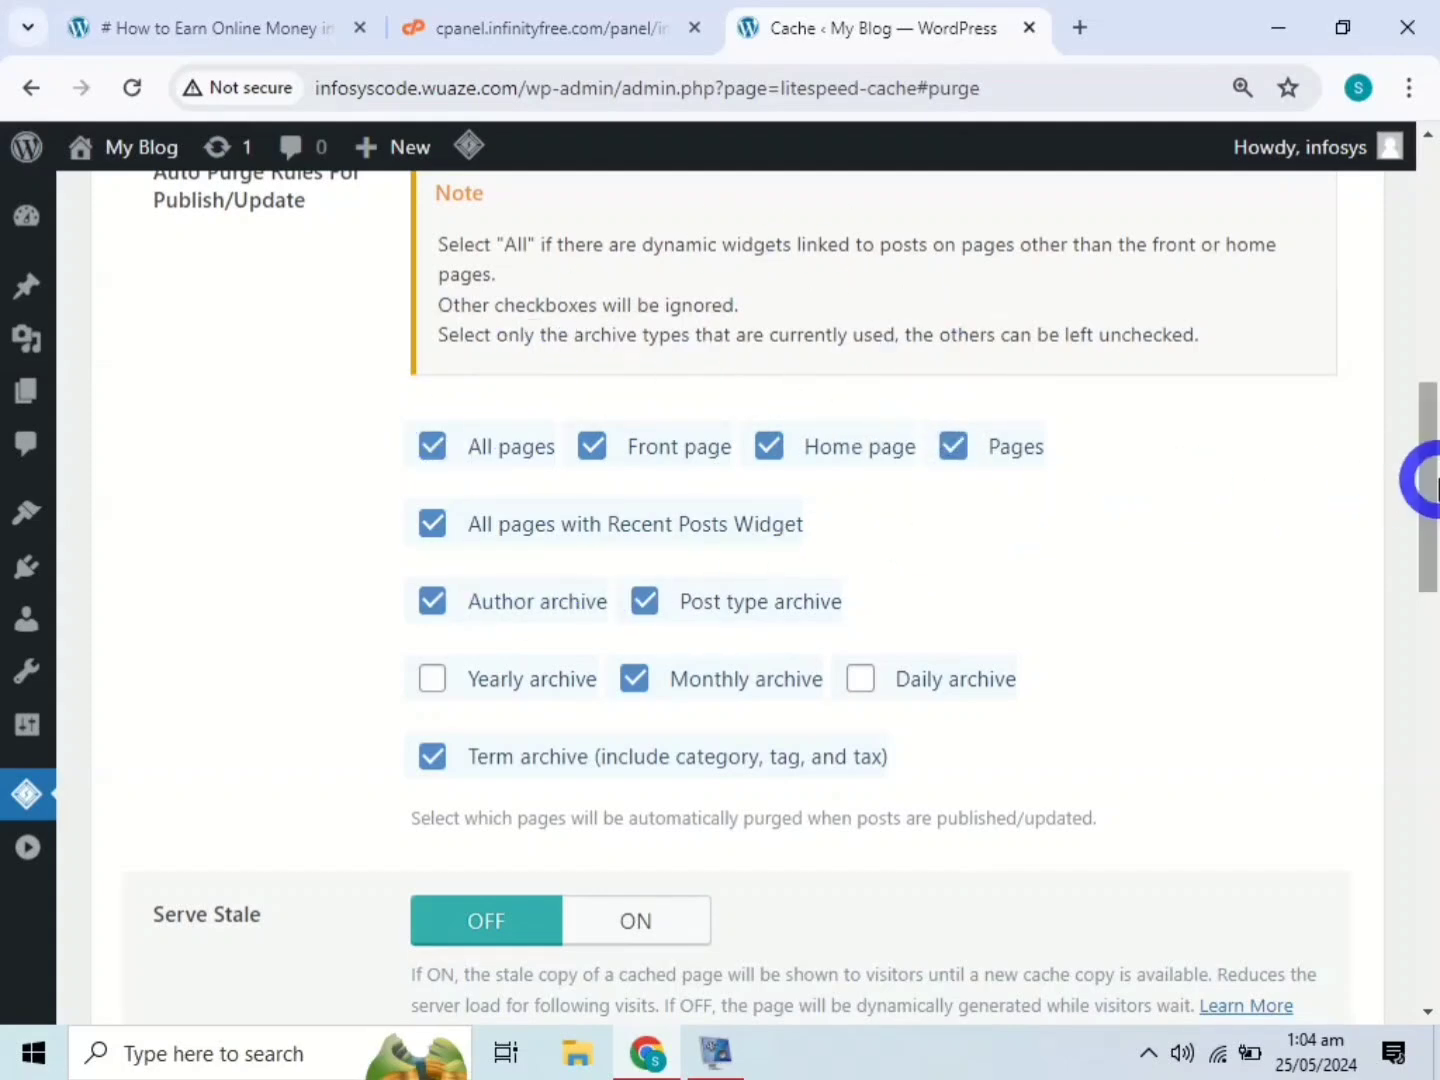
pyautogui.moveTo(1437, 484); pyautogui.dragTo(1436, 814)
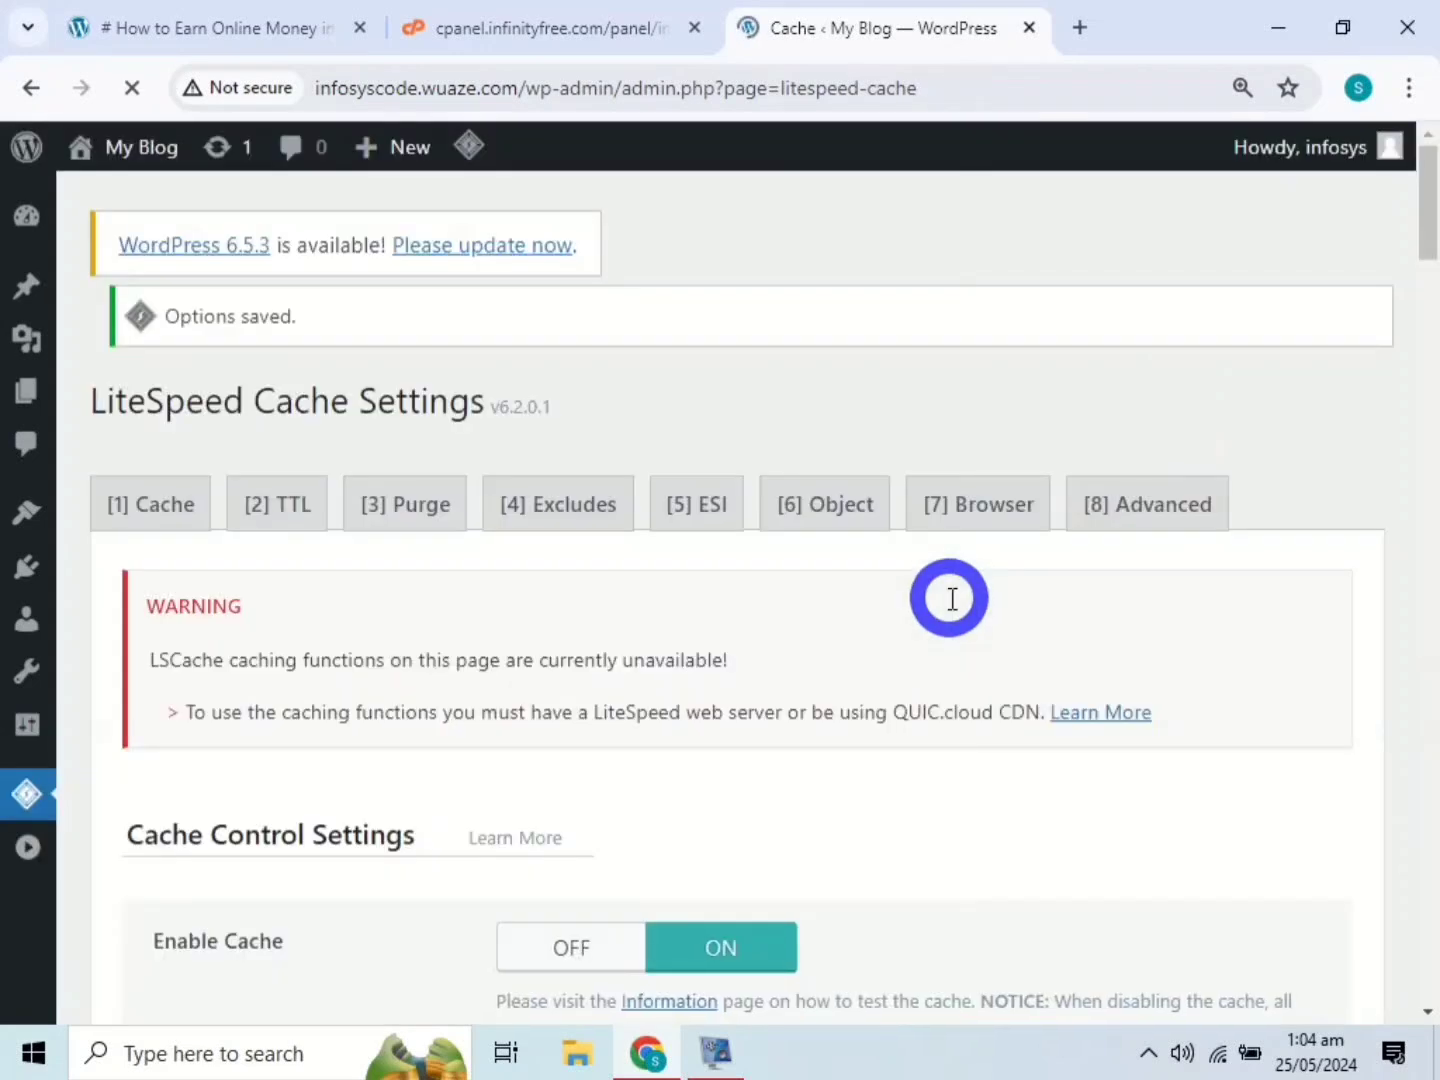
pyautogui.moveTo(1436, 315); pyautogui.dragTo(1437, 330)
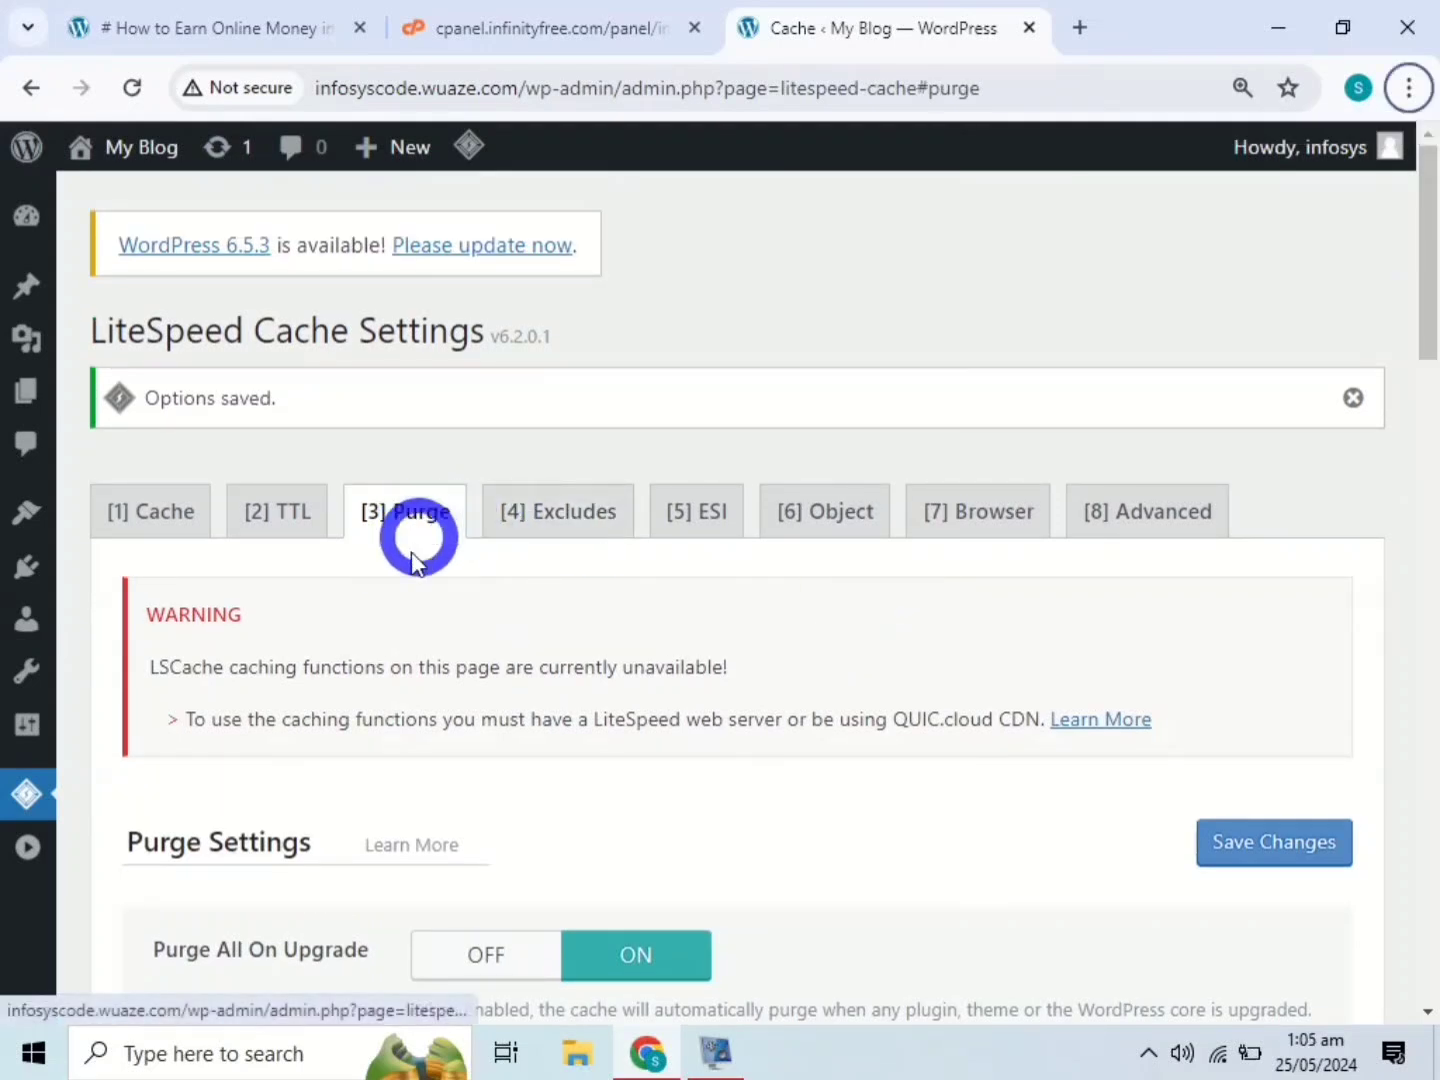
# Look over the Excludes and ESI sections of the LiteSpeed Cache settings
pyautogui.click(841, 525)
pyautogui.click(556, 512)
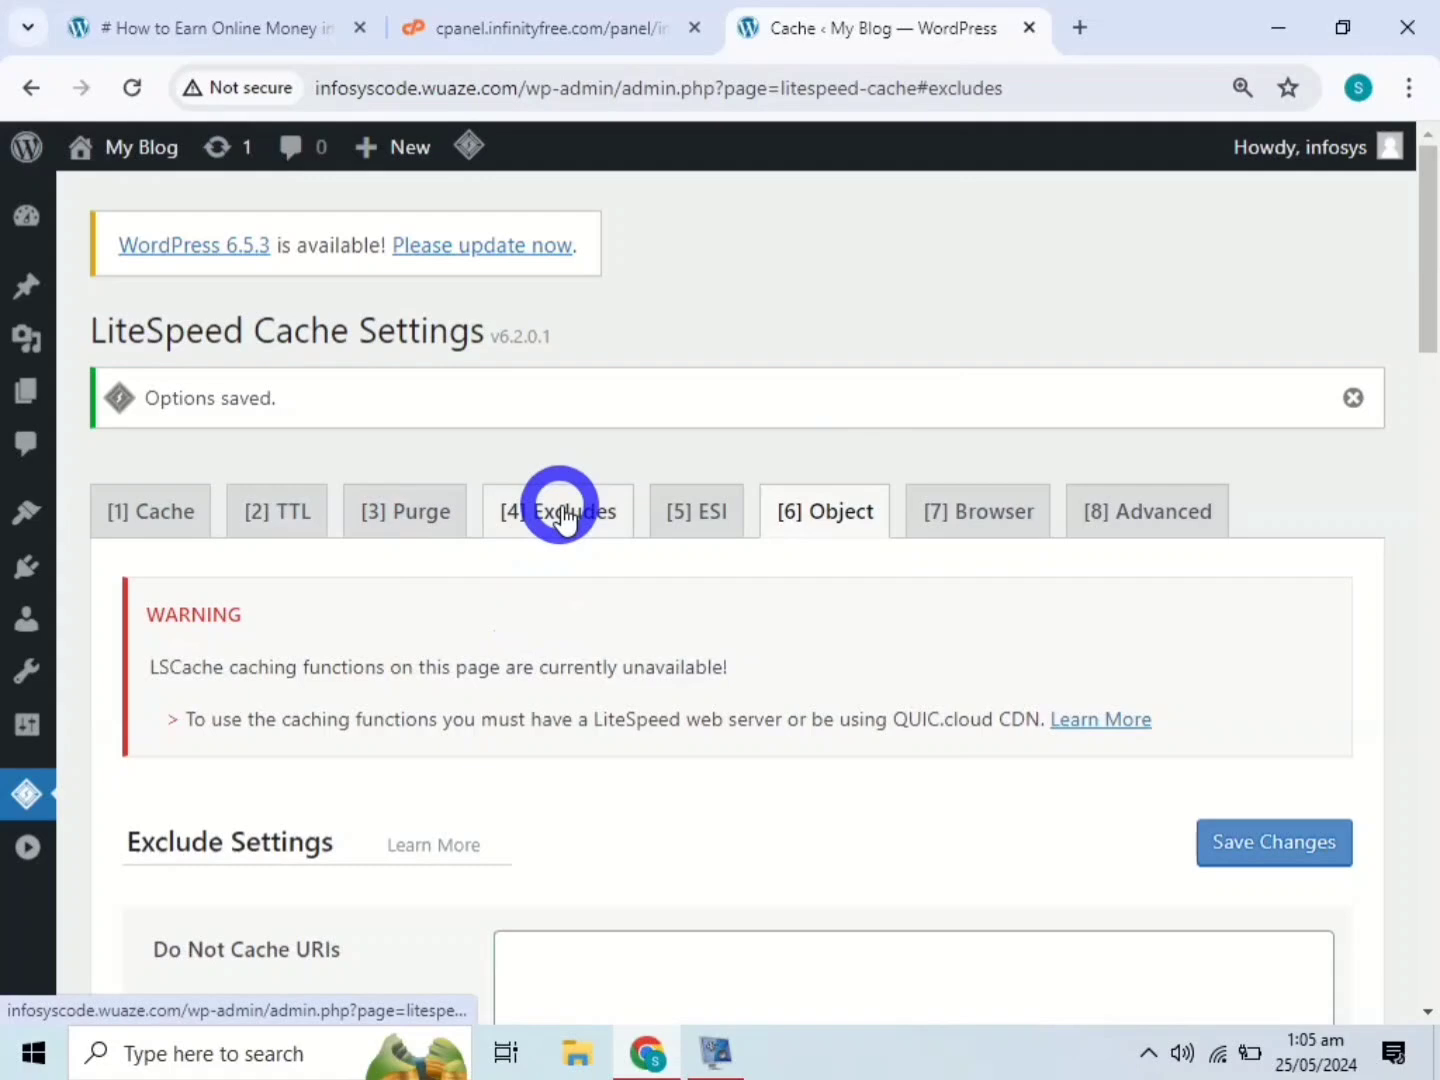
pyautogui.click(710, 525)
pyautogui.scroll(-2, 1301, 430)
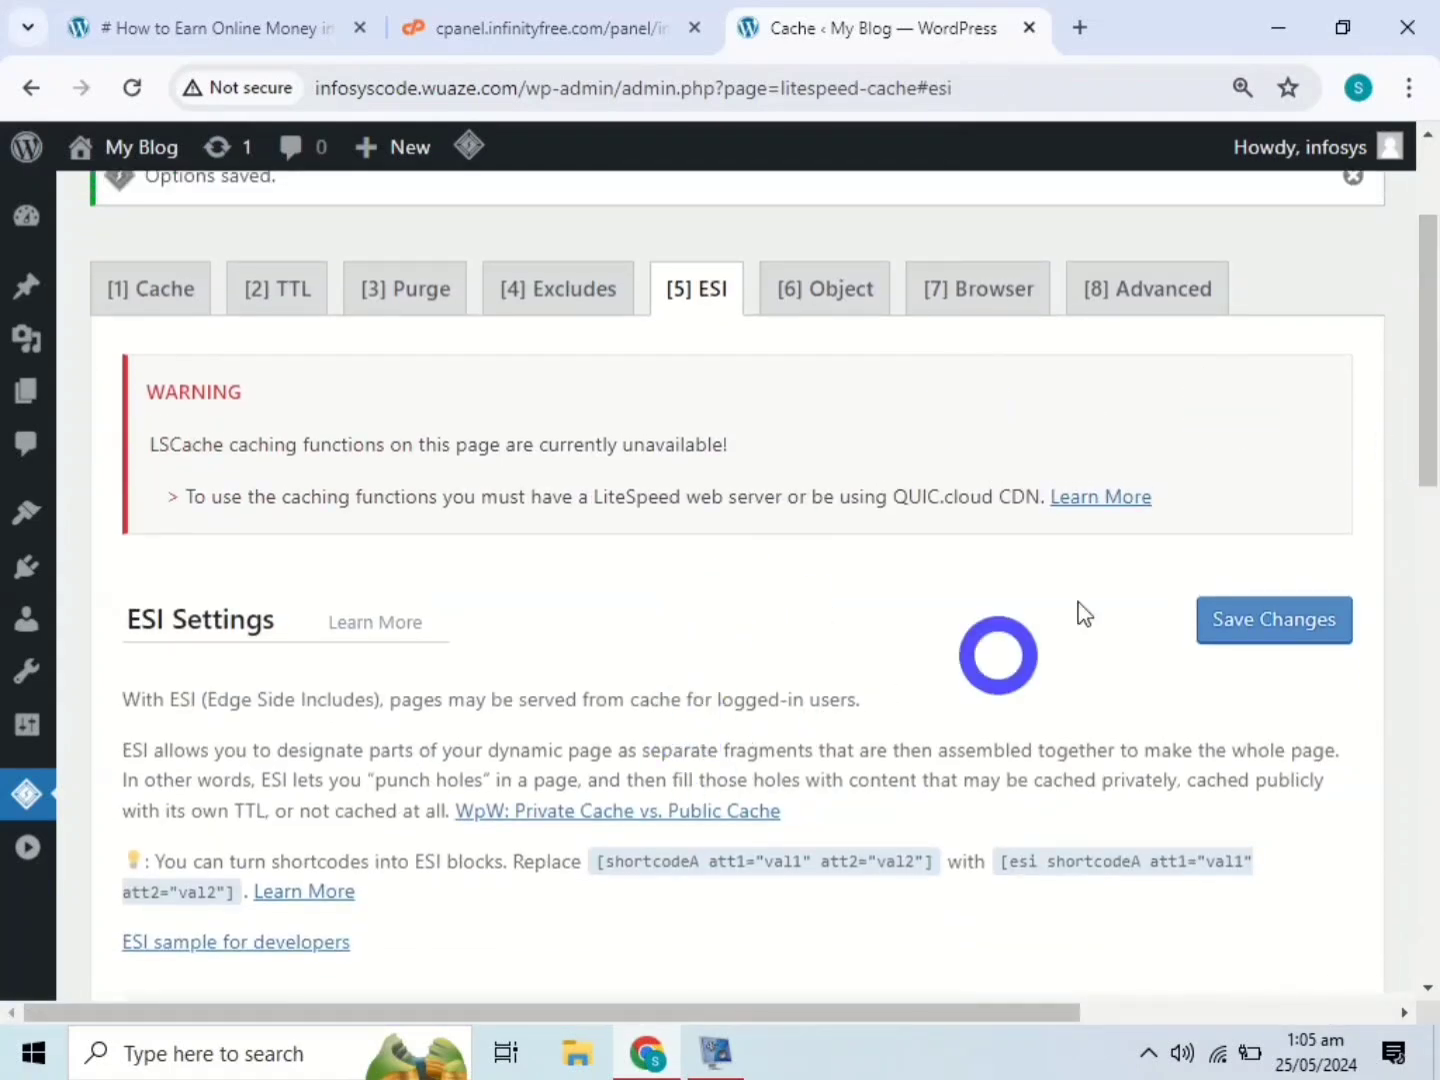
# Turn on Object Cache in the object cache settings and save the changes
pyautogui.click(838, 320)
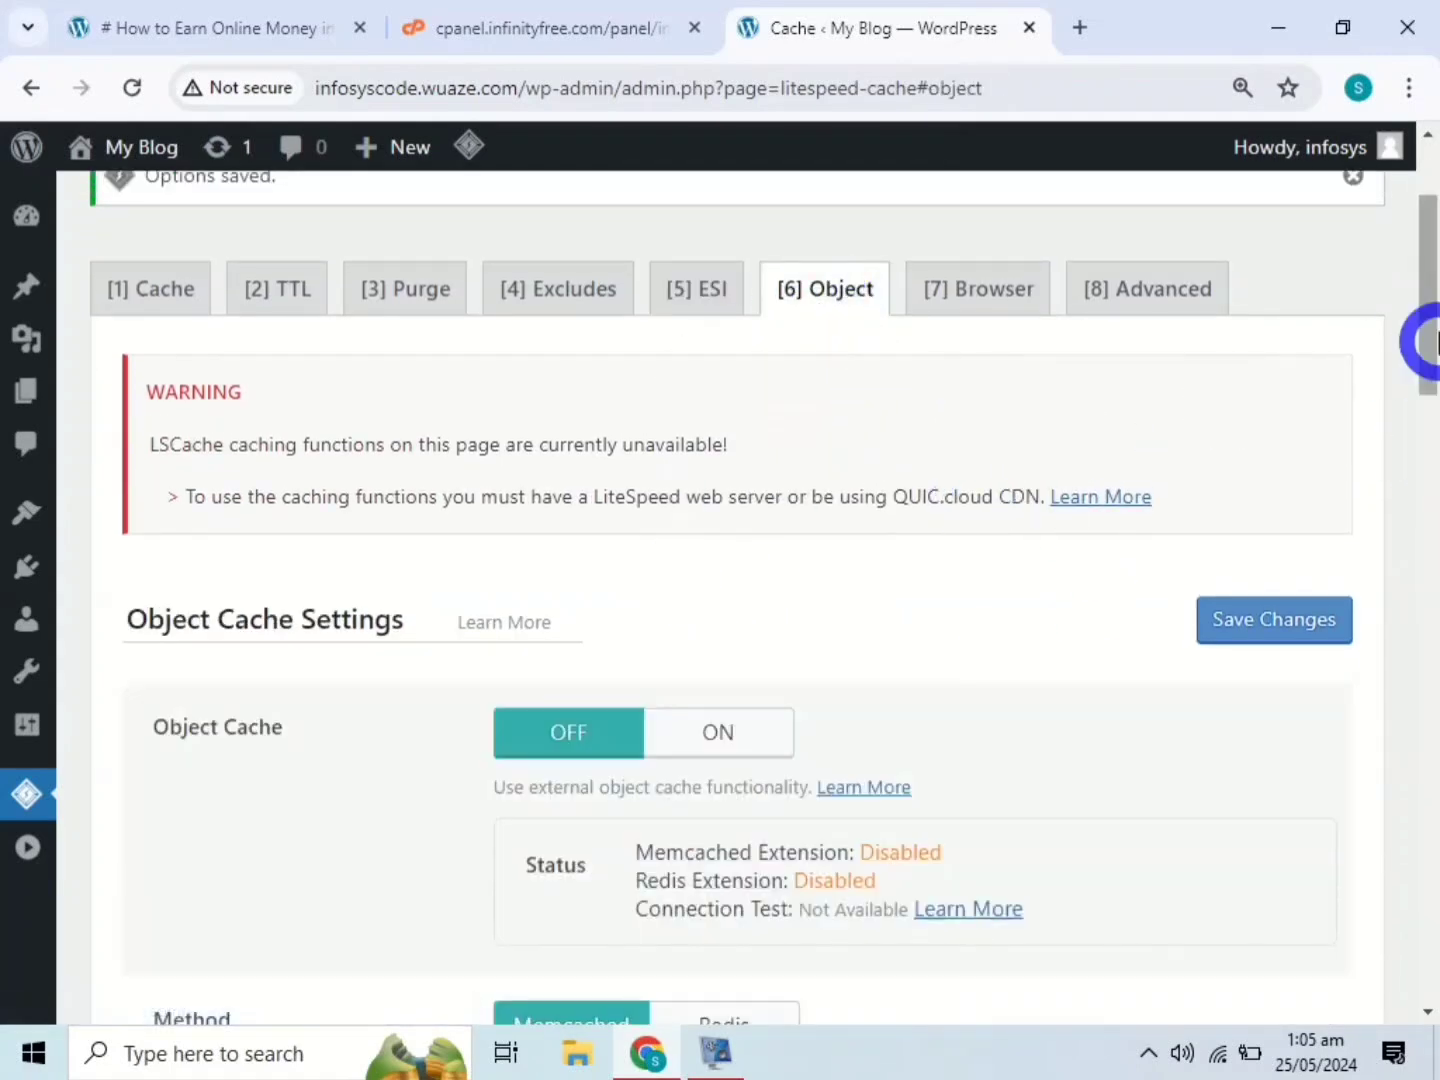
pyautogui.moveTo(1427, 338); pyautogui.dragTo(1428, 453)
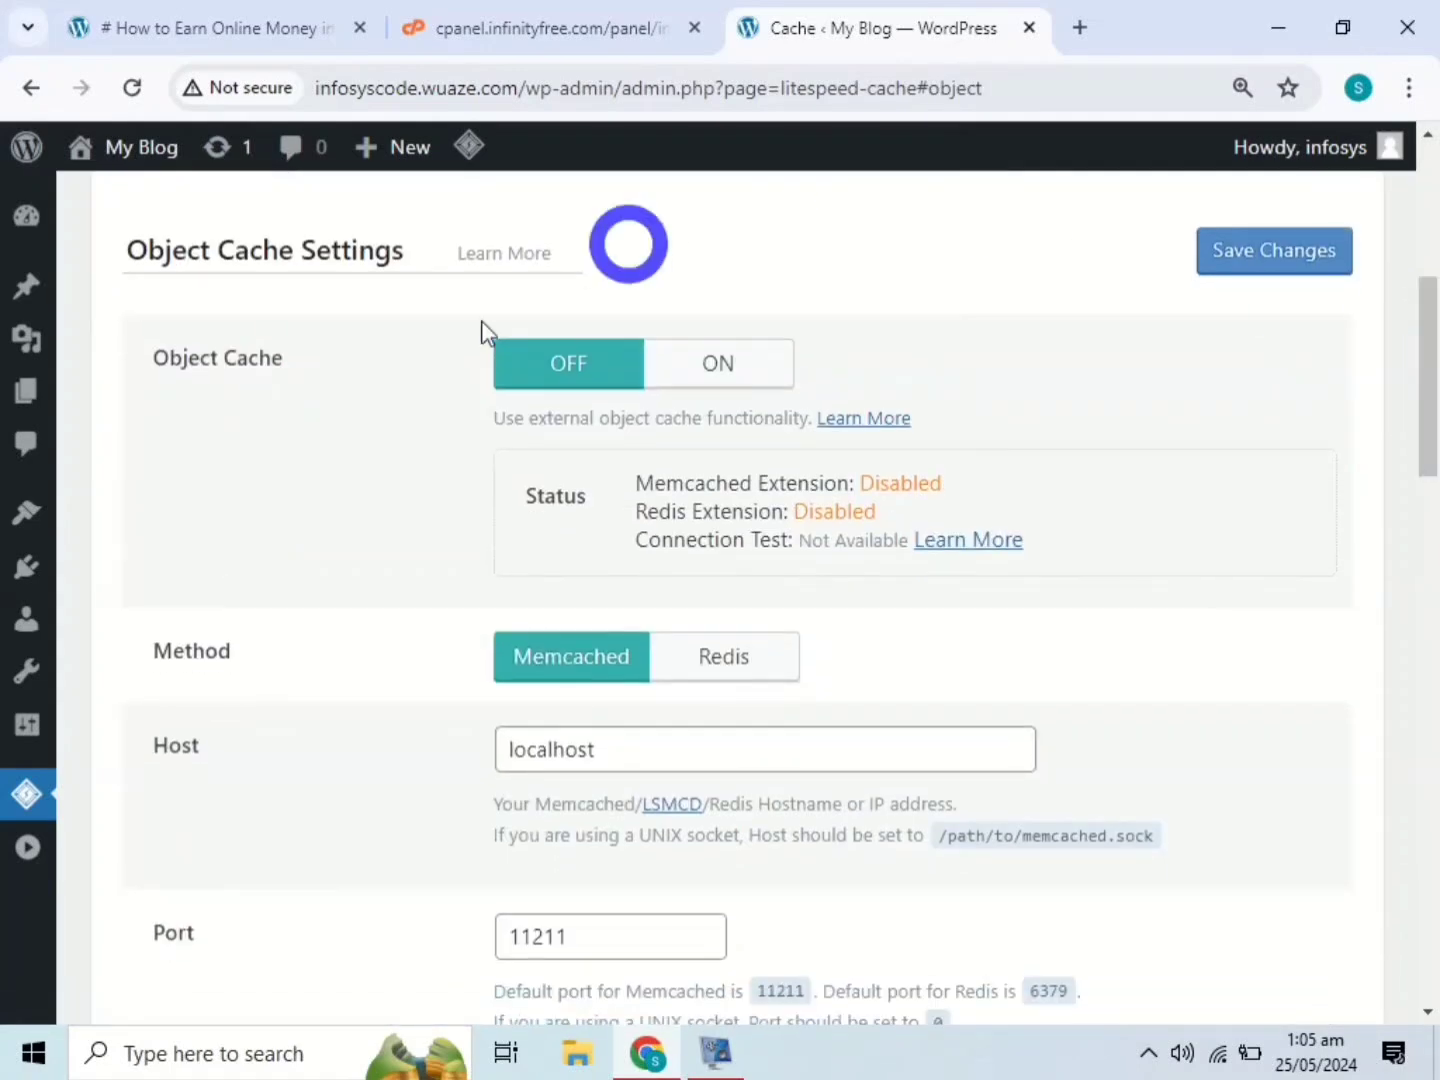
pyautogui.click(716, 390)
pyautogui.scroll(-2, 1420, 418)
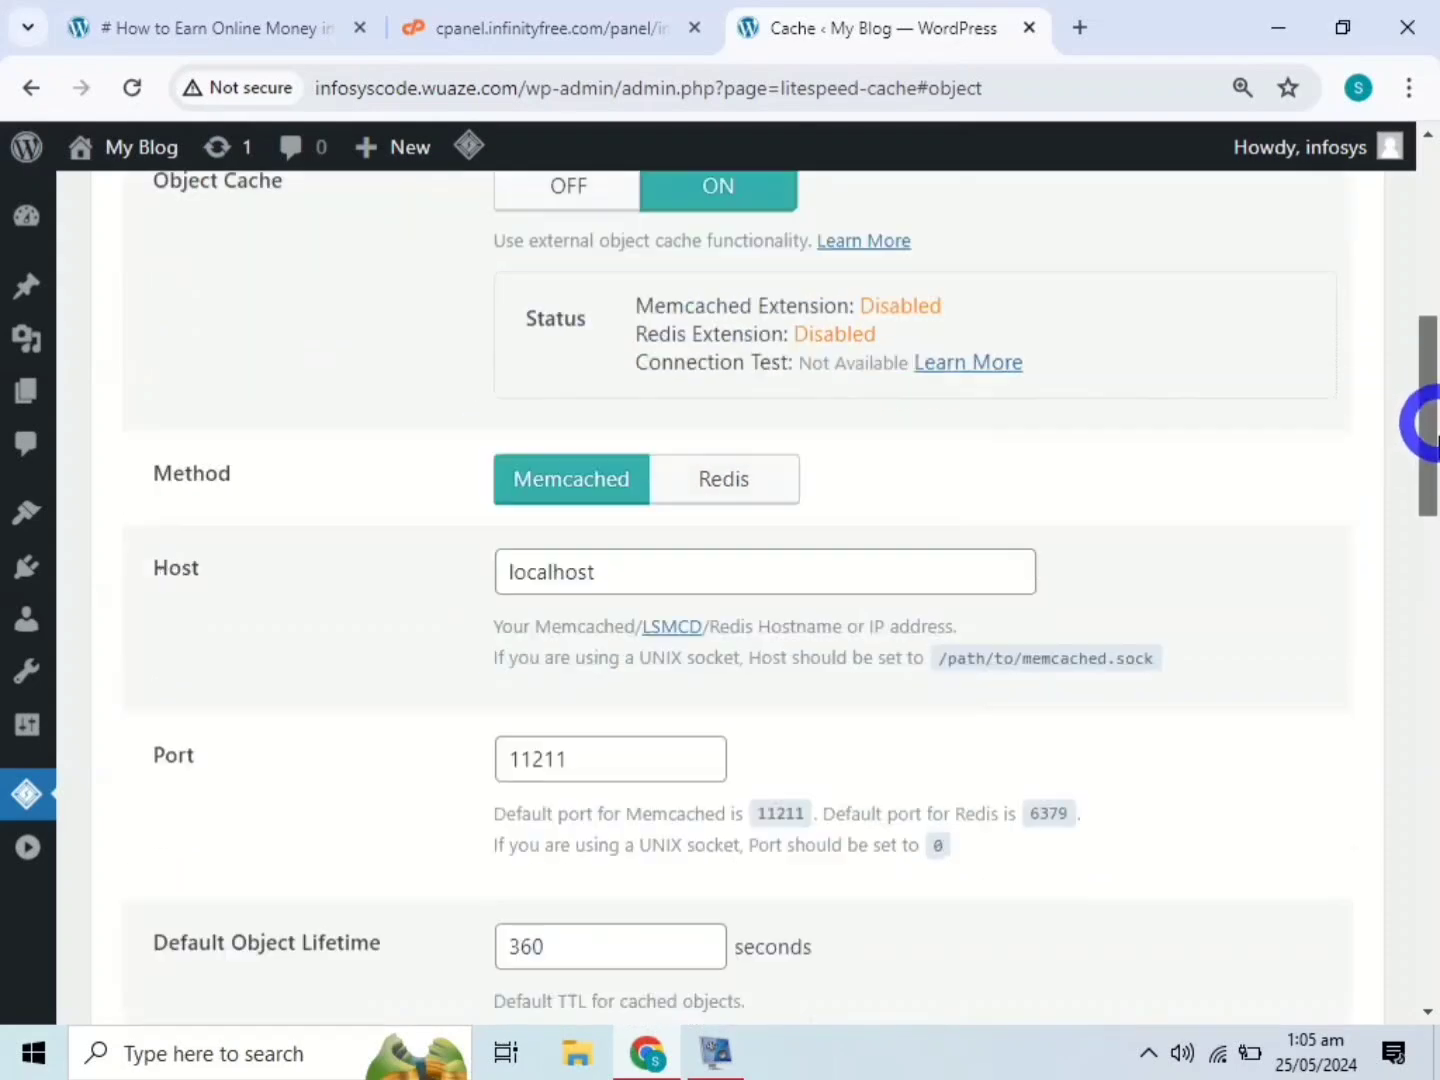
pyautogui.moveTo(1427, 424); pyautogui.dragTo(1436, 942)
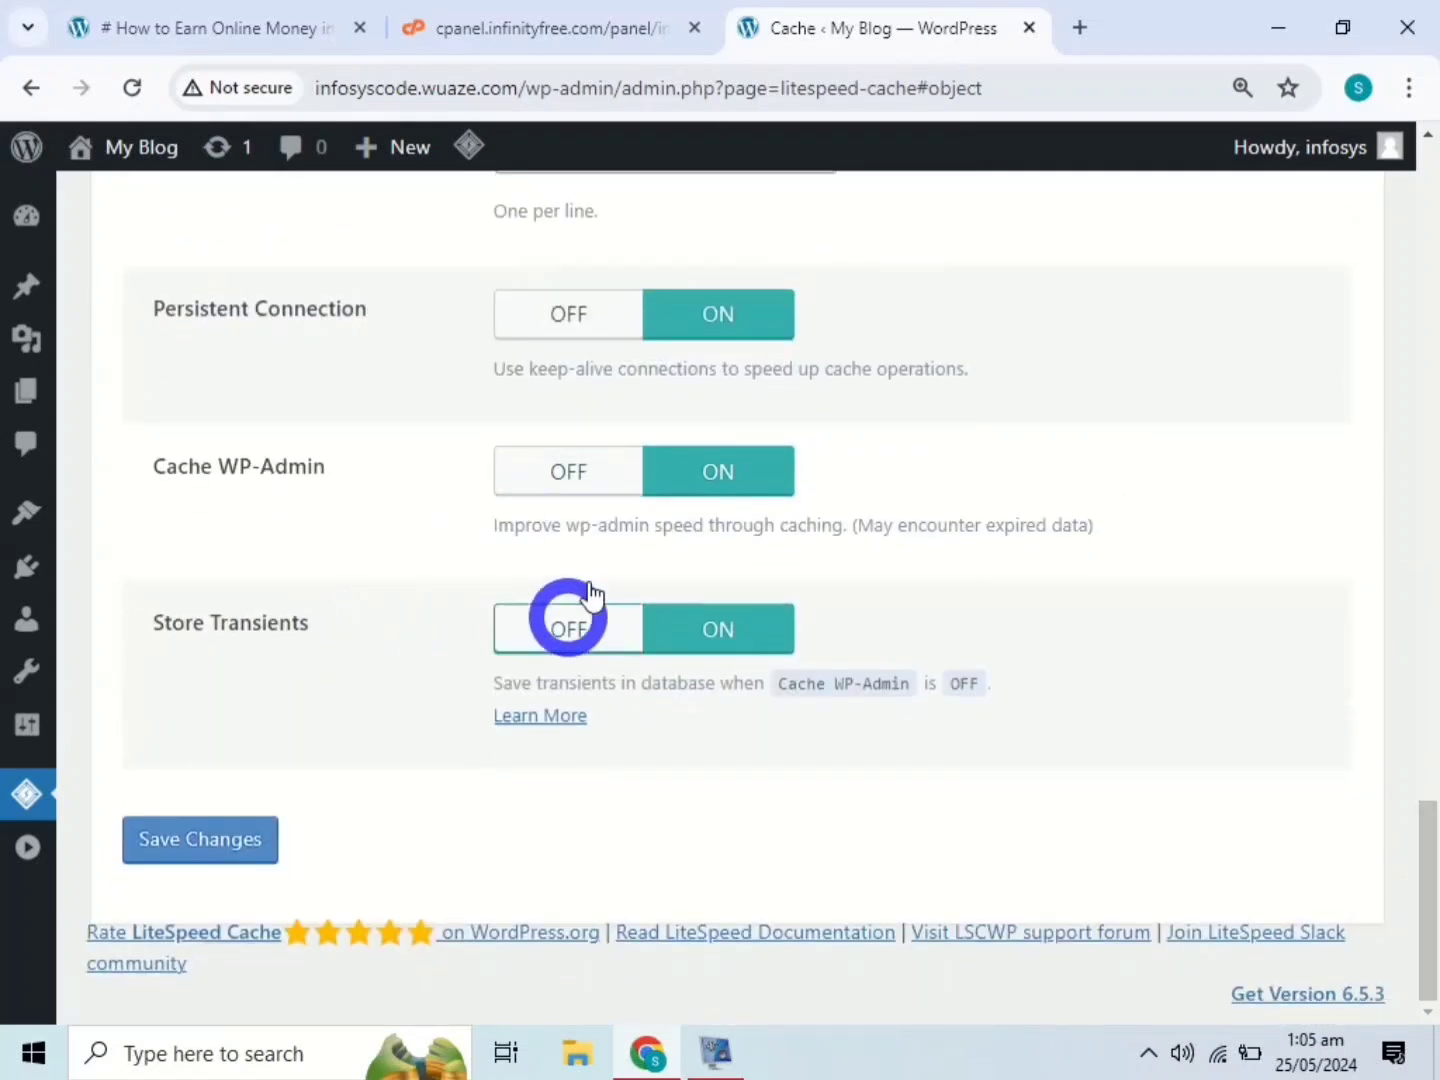
pyautogui.click(253, 841)
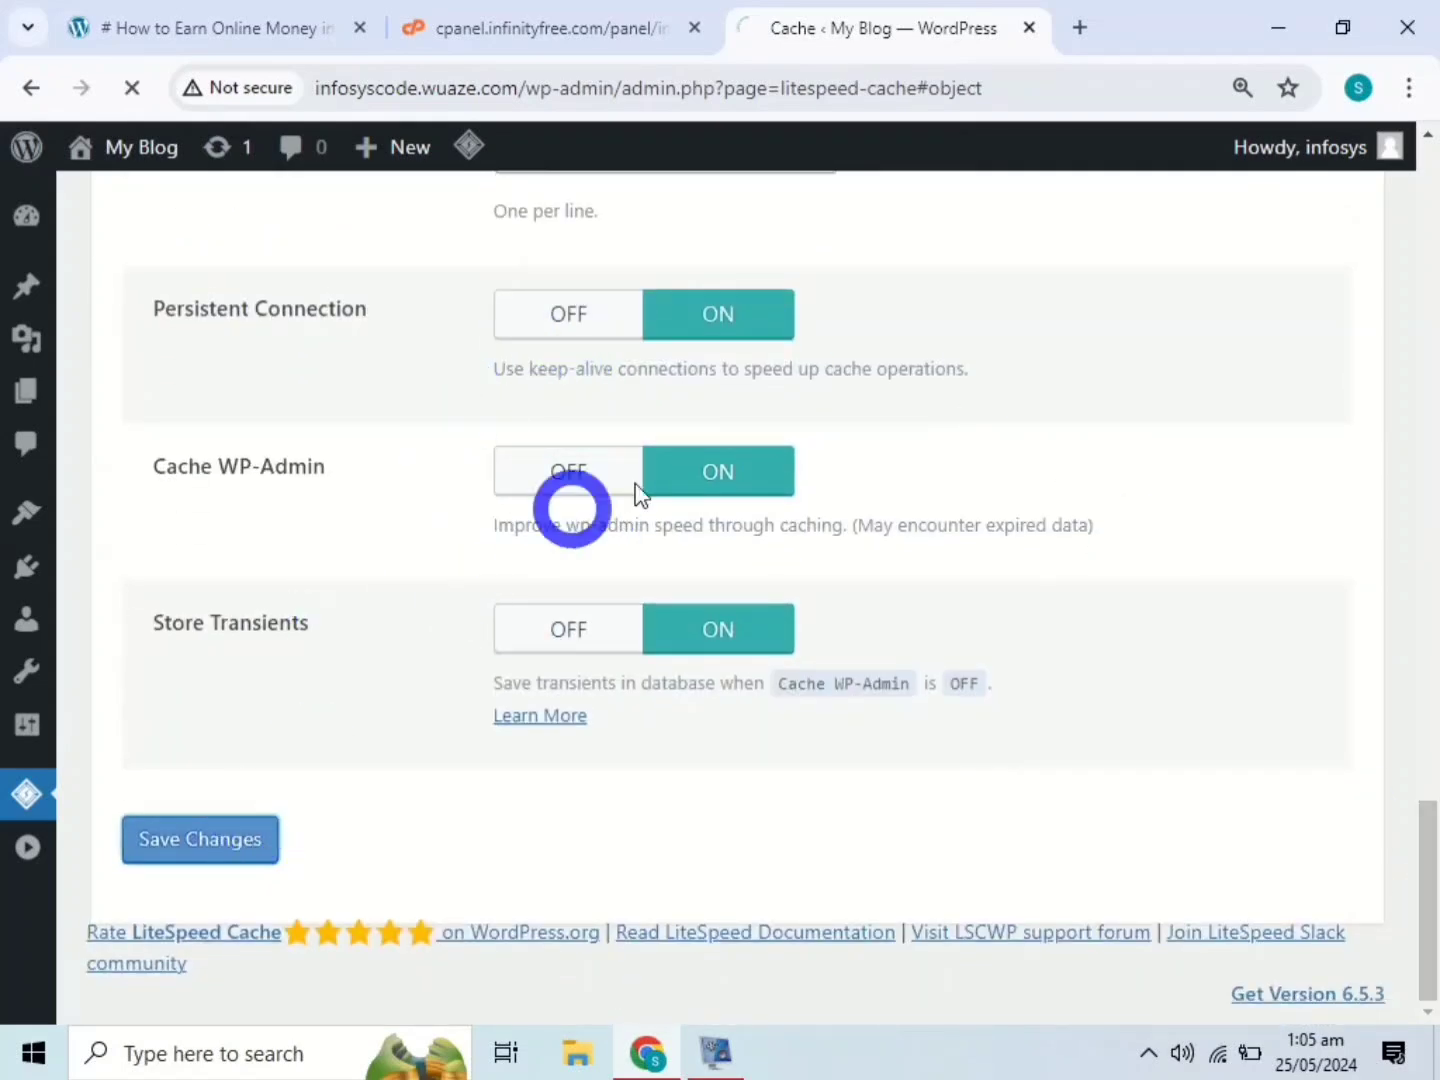
# Turn on Browser Cache in the browser cache settings and save the changes
pyautogui.moveTo(1431, 300); pyautogui.dragTo(1431, 339)
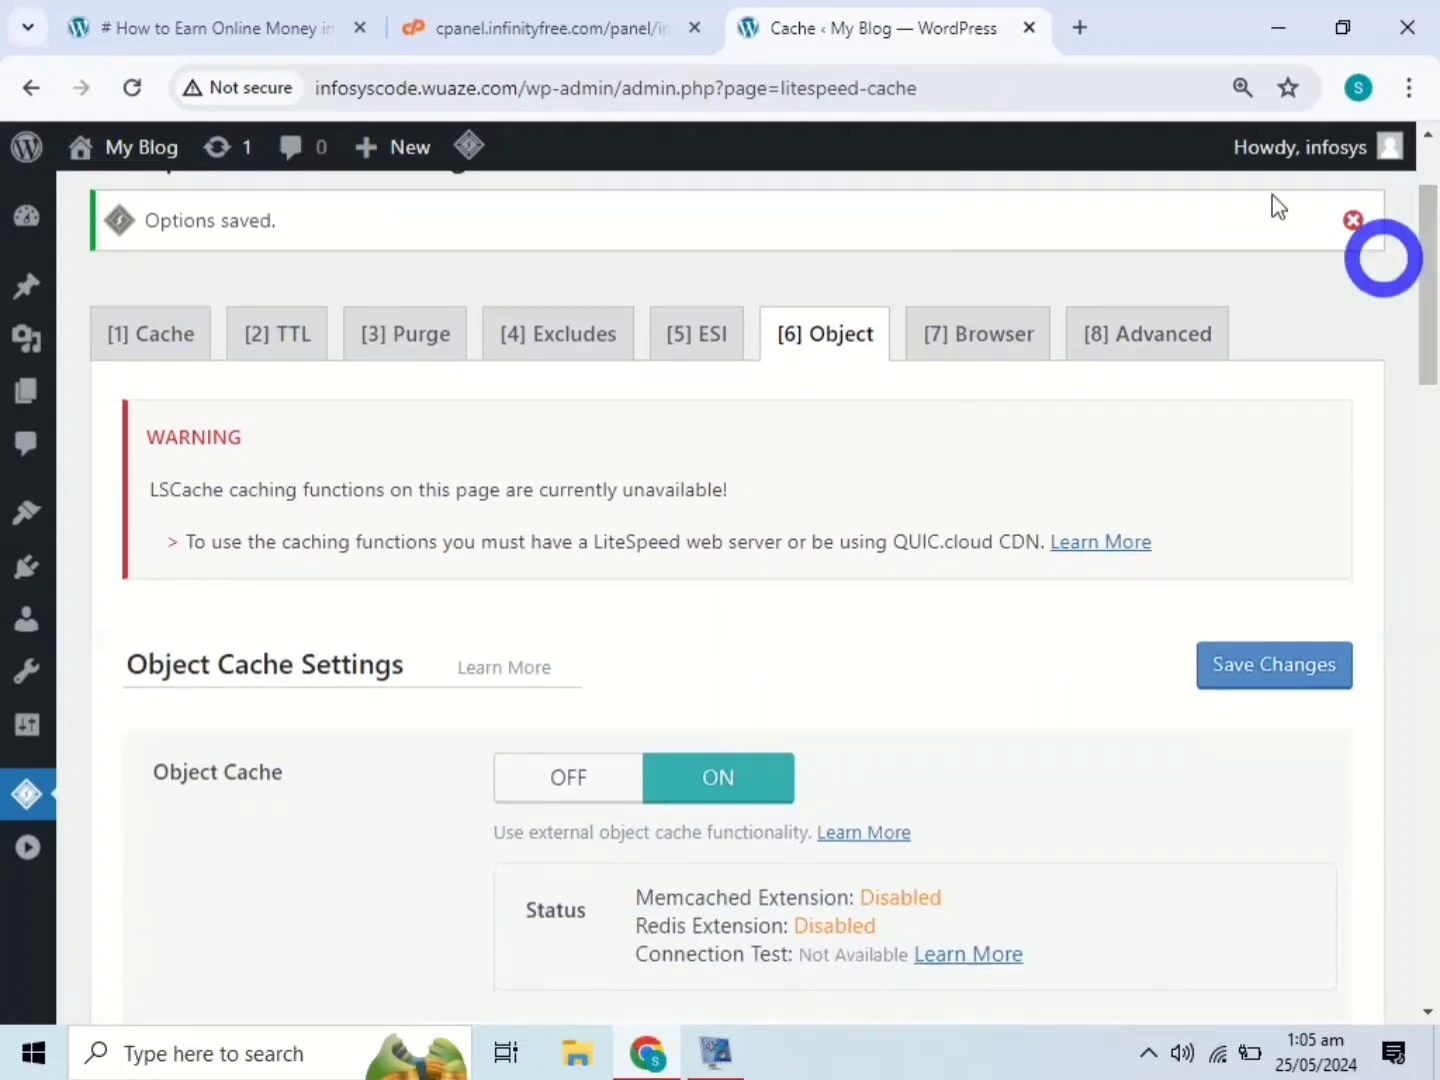
pyautogui.click(996, 338)
pyautogui.moveTo(1427, 410); pyautogui.dragTo(1437, 534)
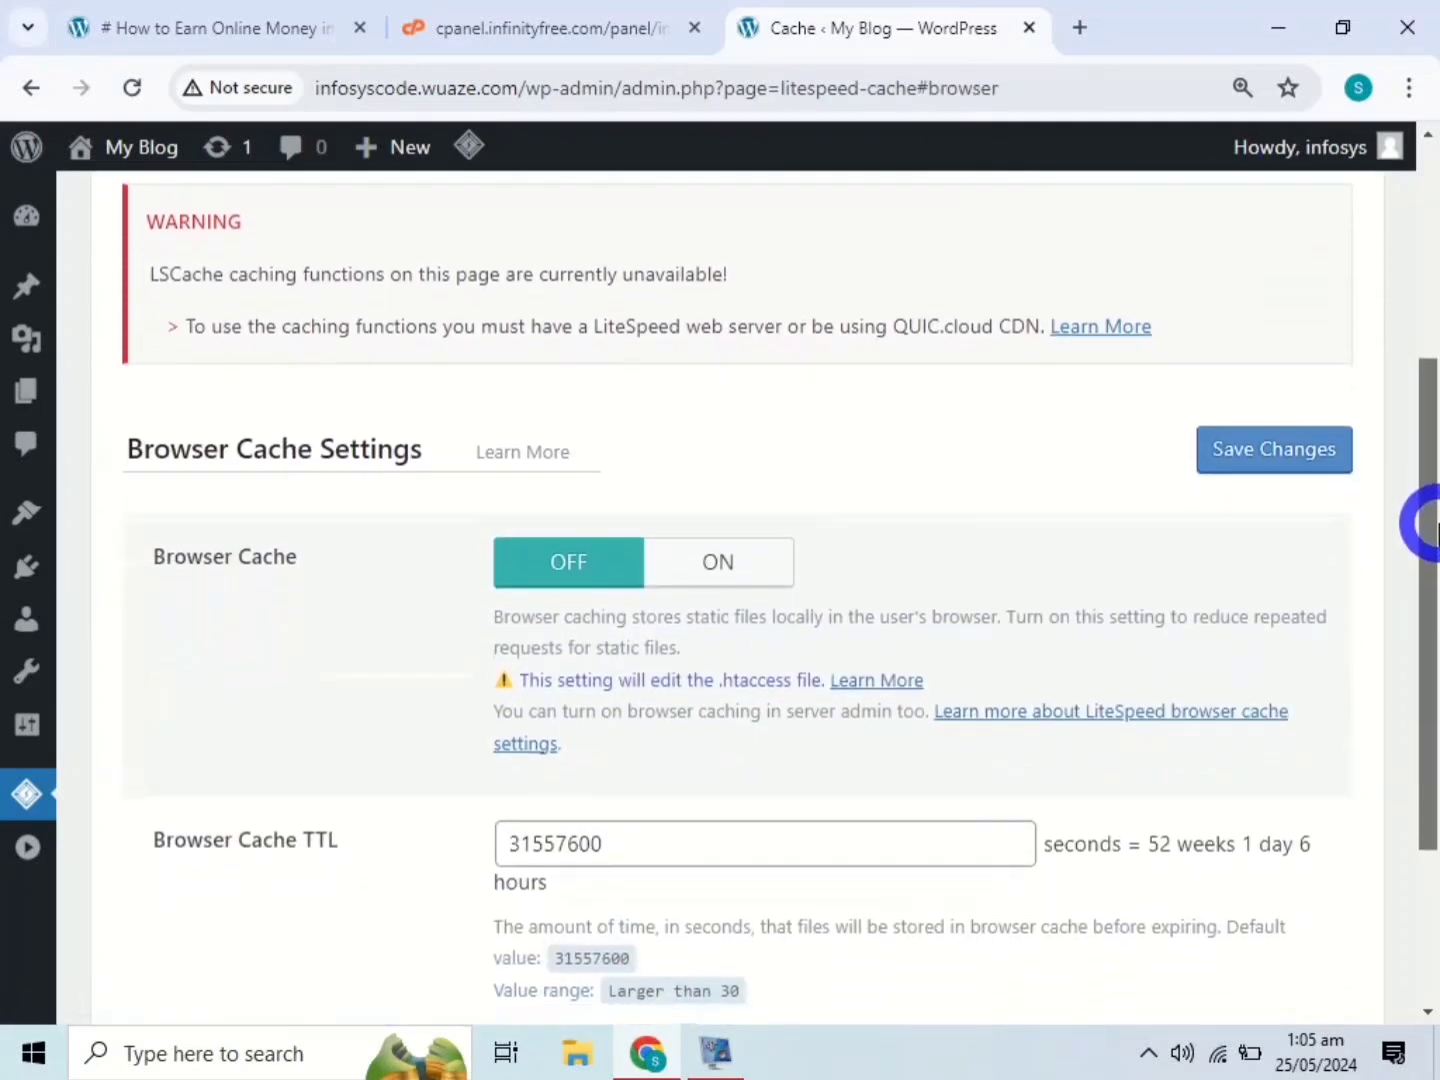
pyautogui.click(688, 567)
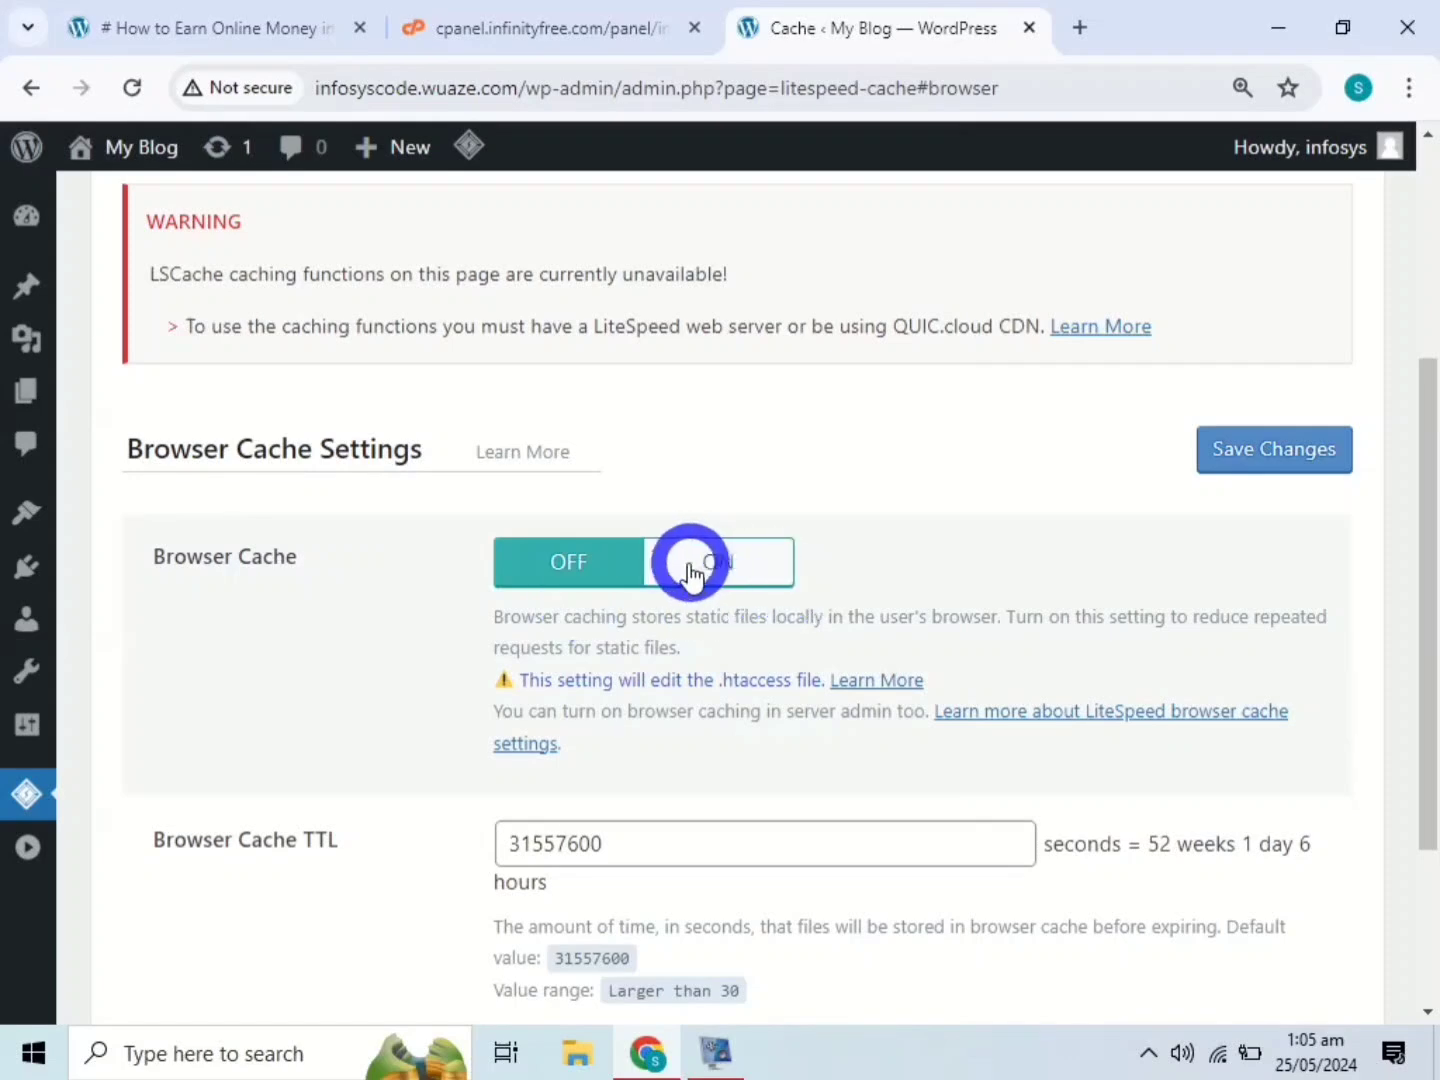
pyautogui.click(730, 568)
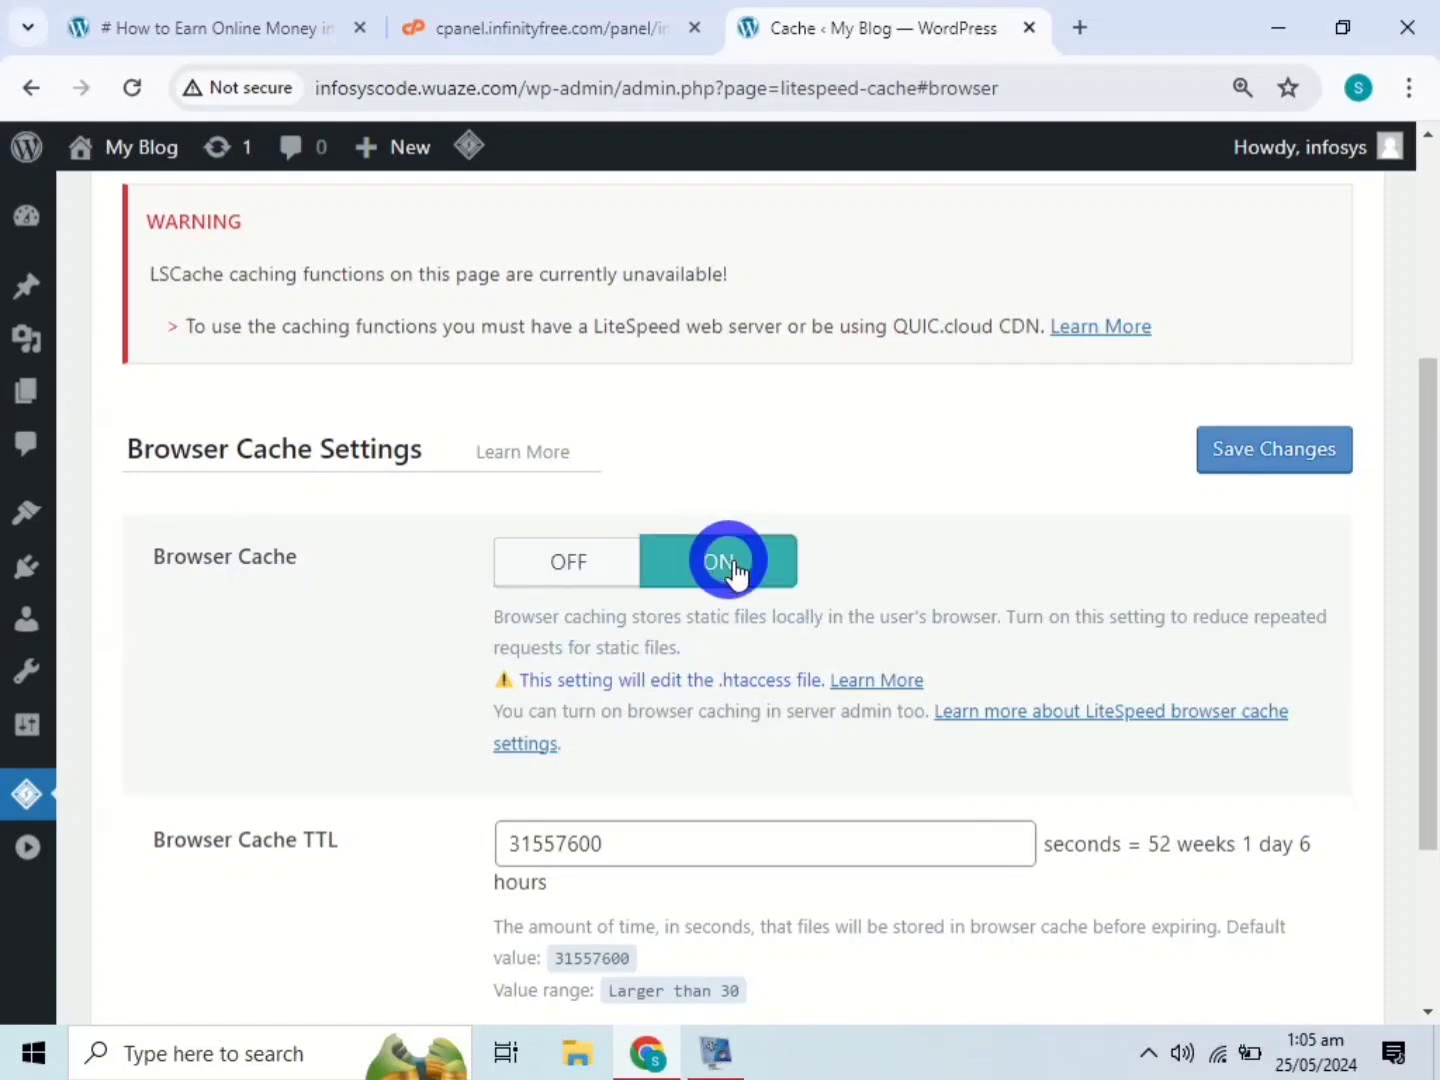
pyautogui.moveTo(1420, 515); pyautogui.dragTo(1417, 650)
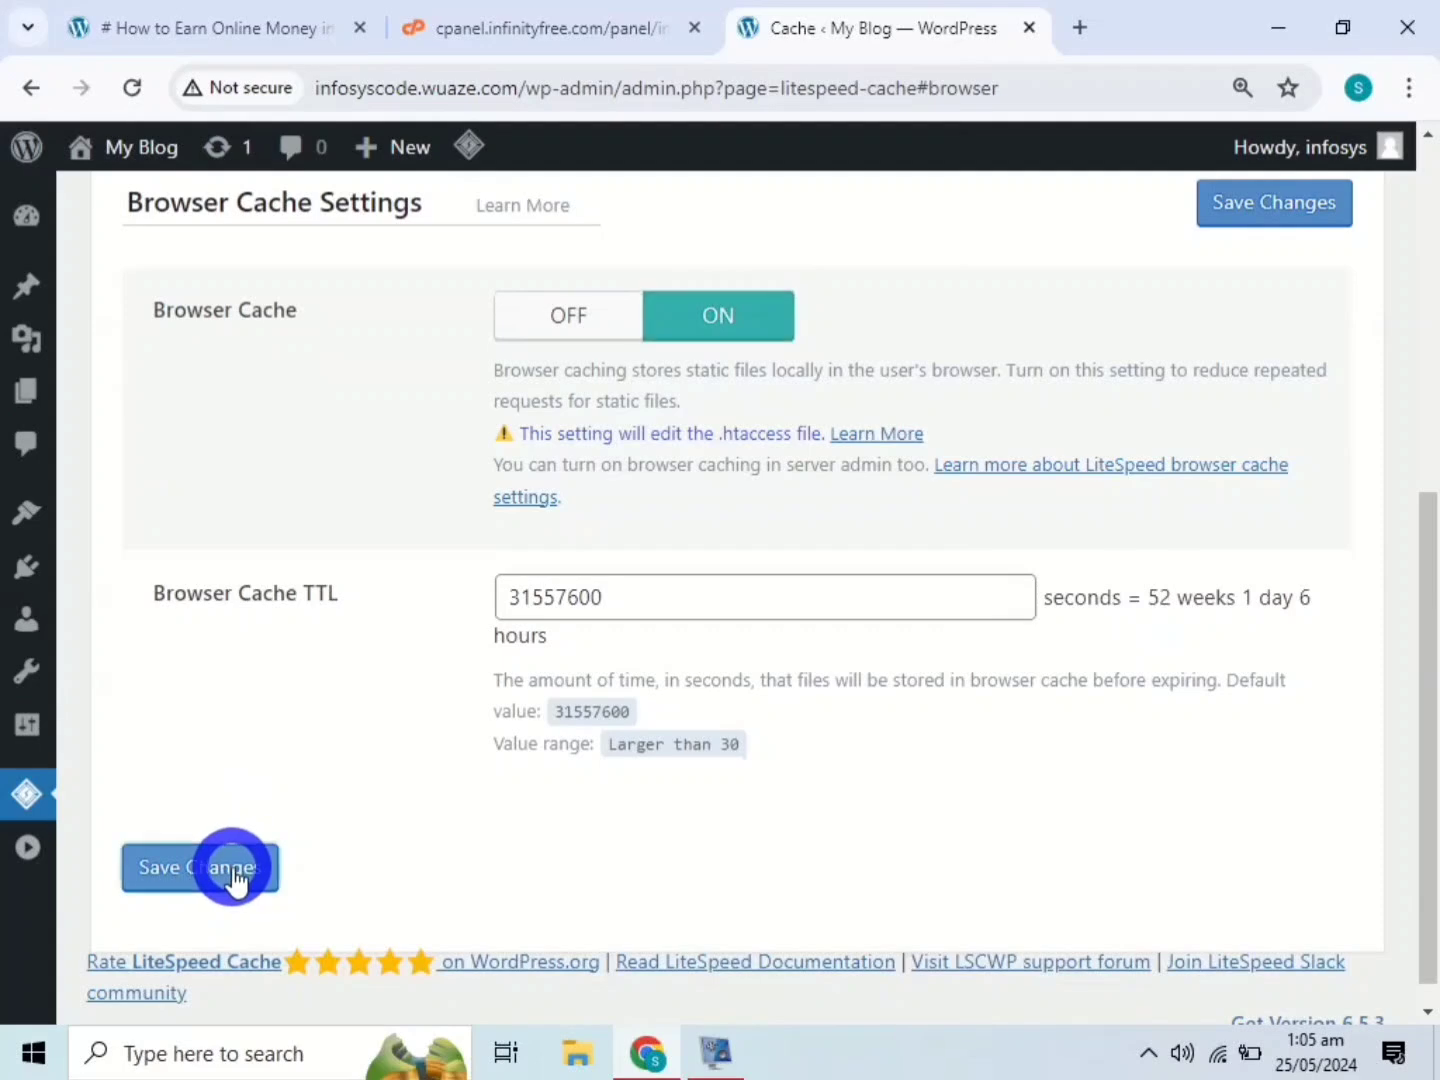
pyautogui.click(1013, 529)
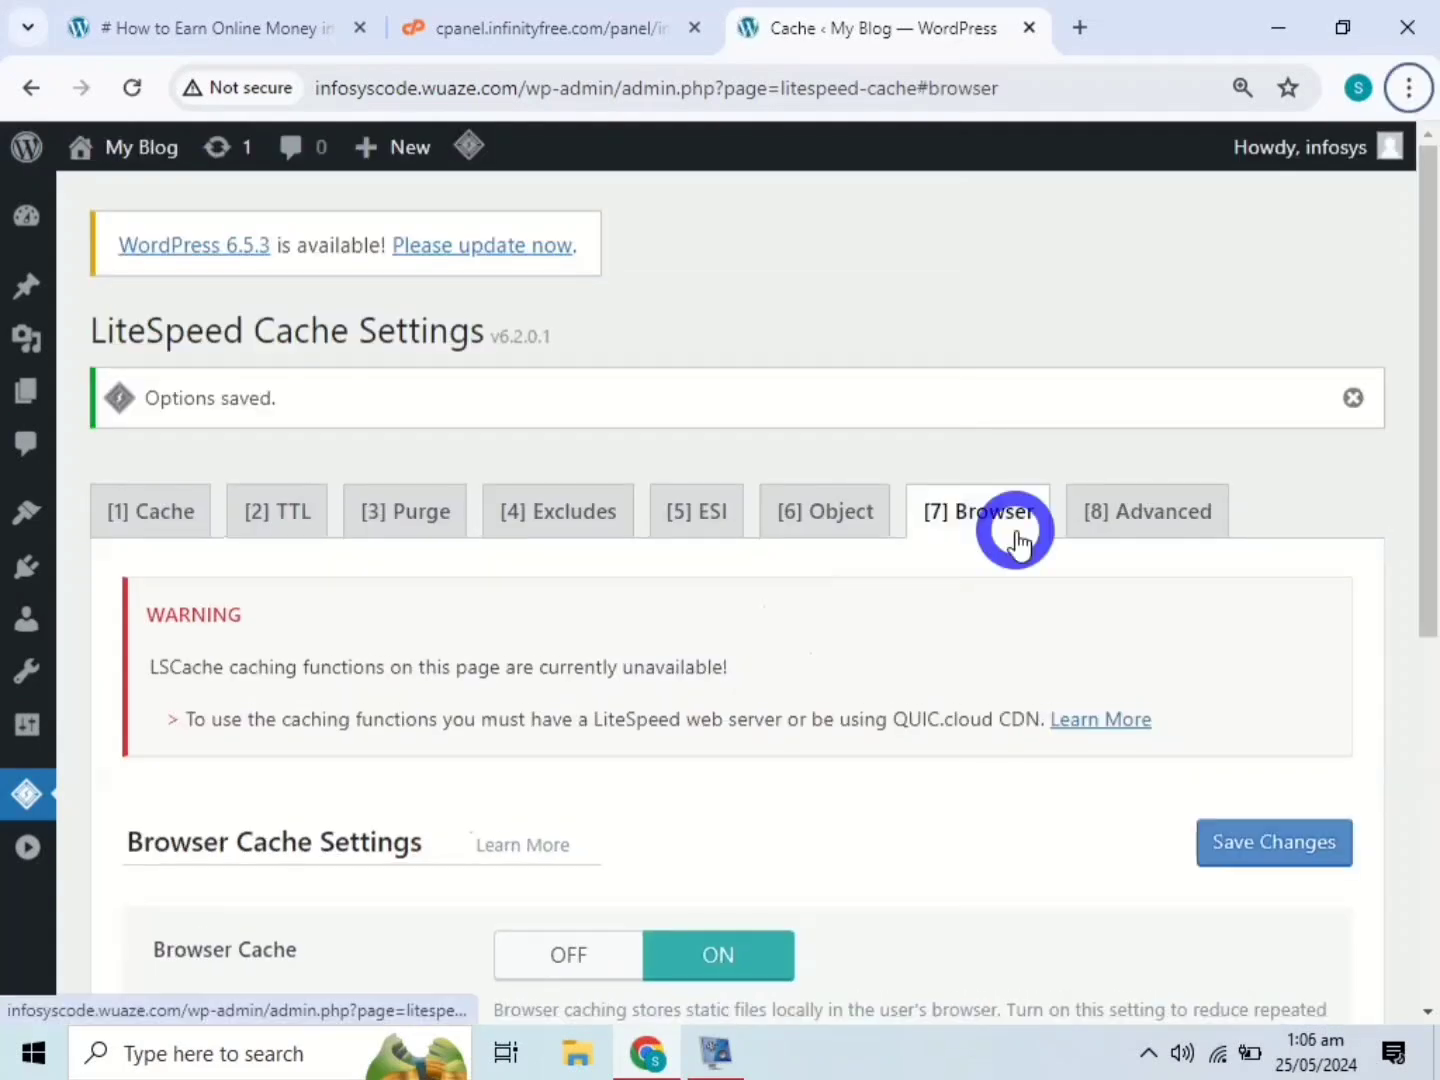
# Turn on Improve HTTP/HTTPS Compatibility and Instant Click in the advanced settings and save the changes
pyautogui.click(1162, 505)
pyautogui.moveTo(1417, 298); pyautogui.dragTo(1430, 838)
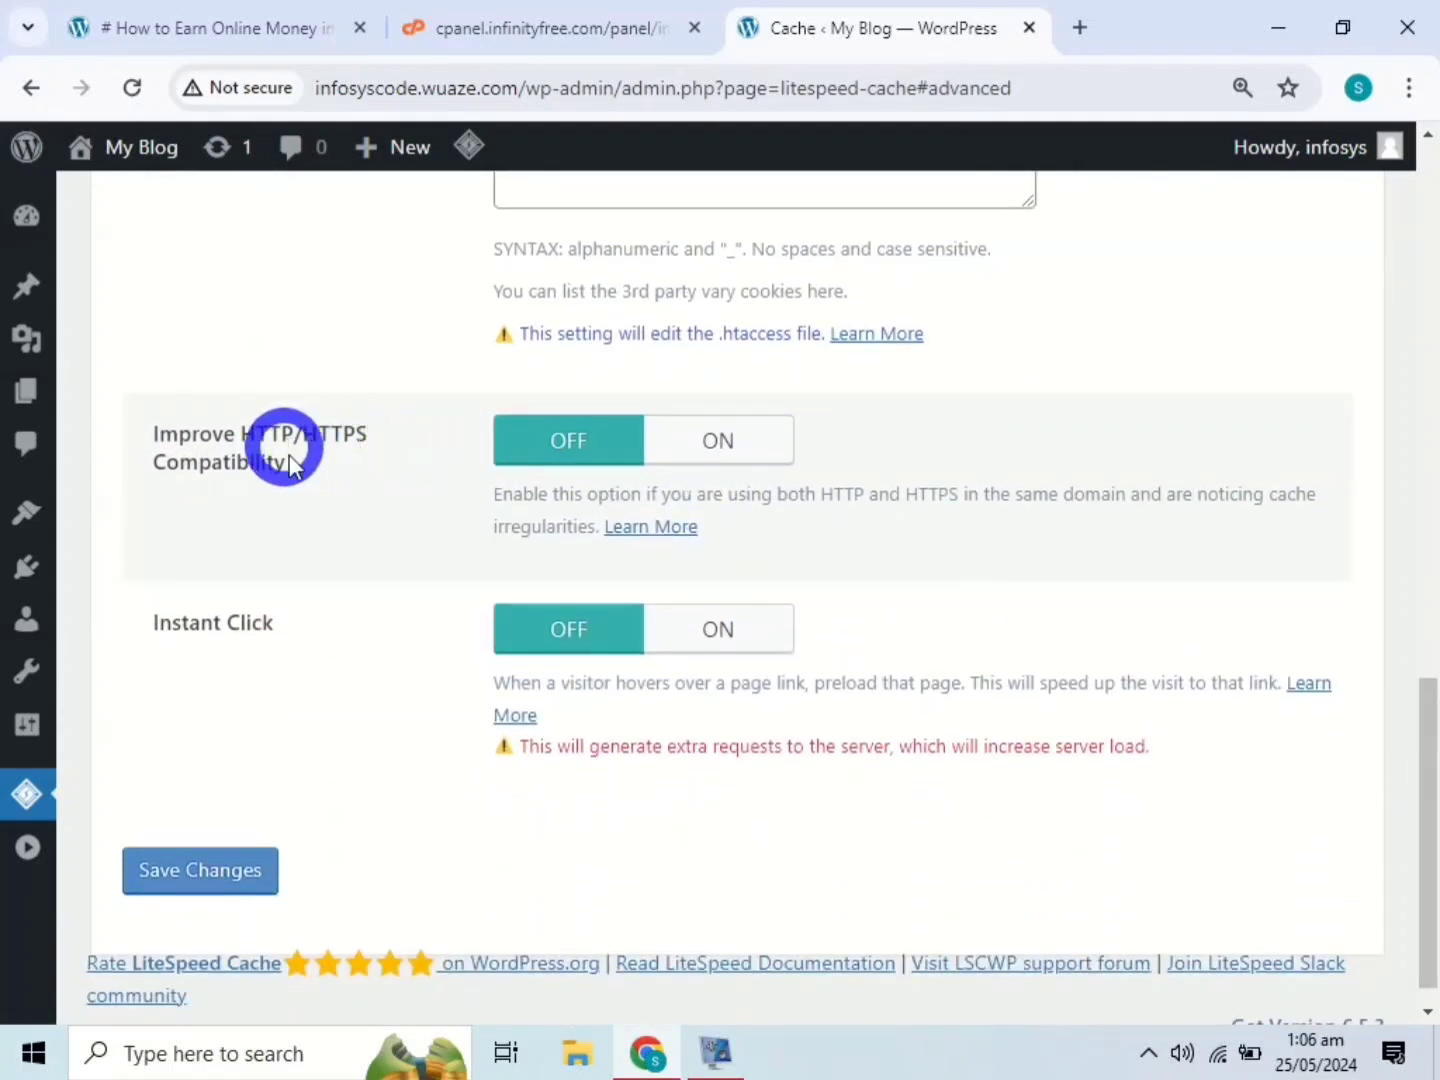
pyautogui.moveTo(238, 465); pyautogui.dragTo(140, 428)
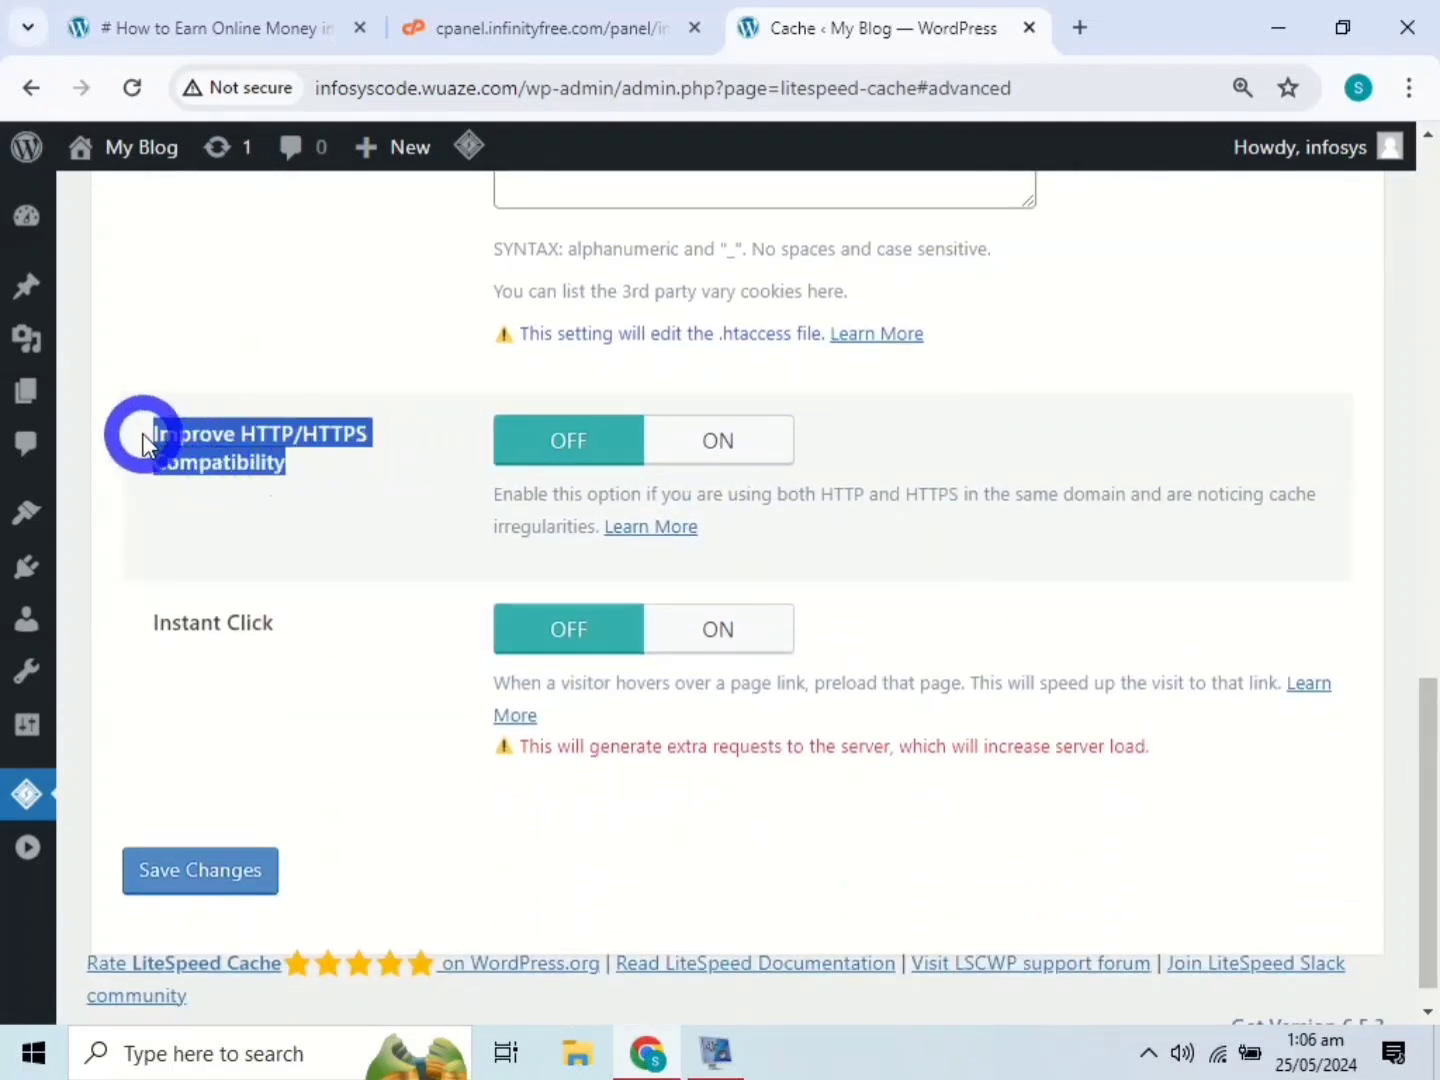
pyautogui.click(689, 440)
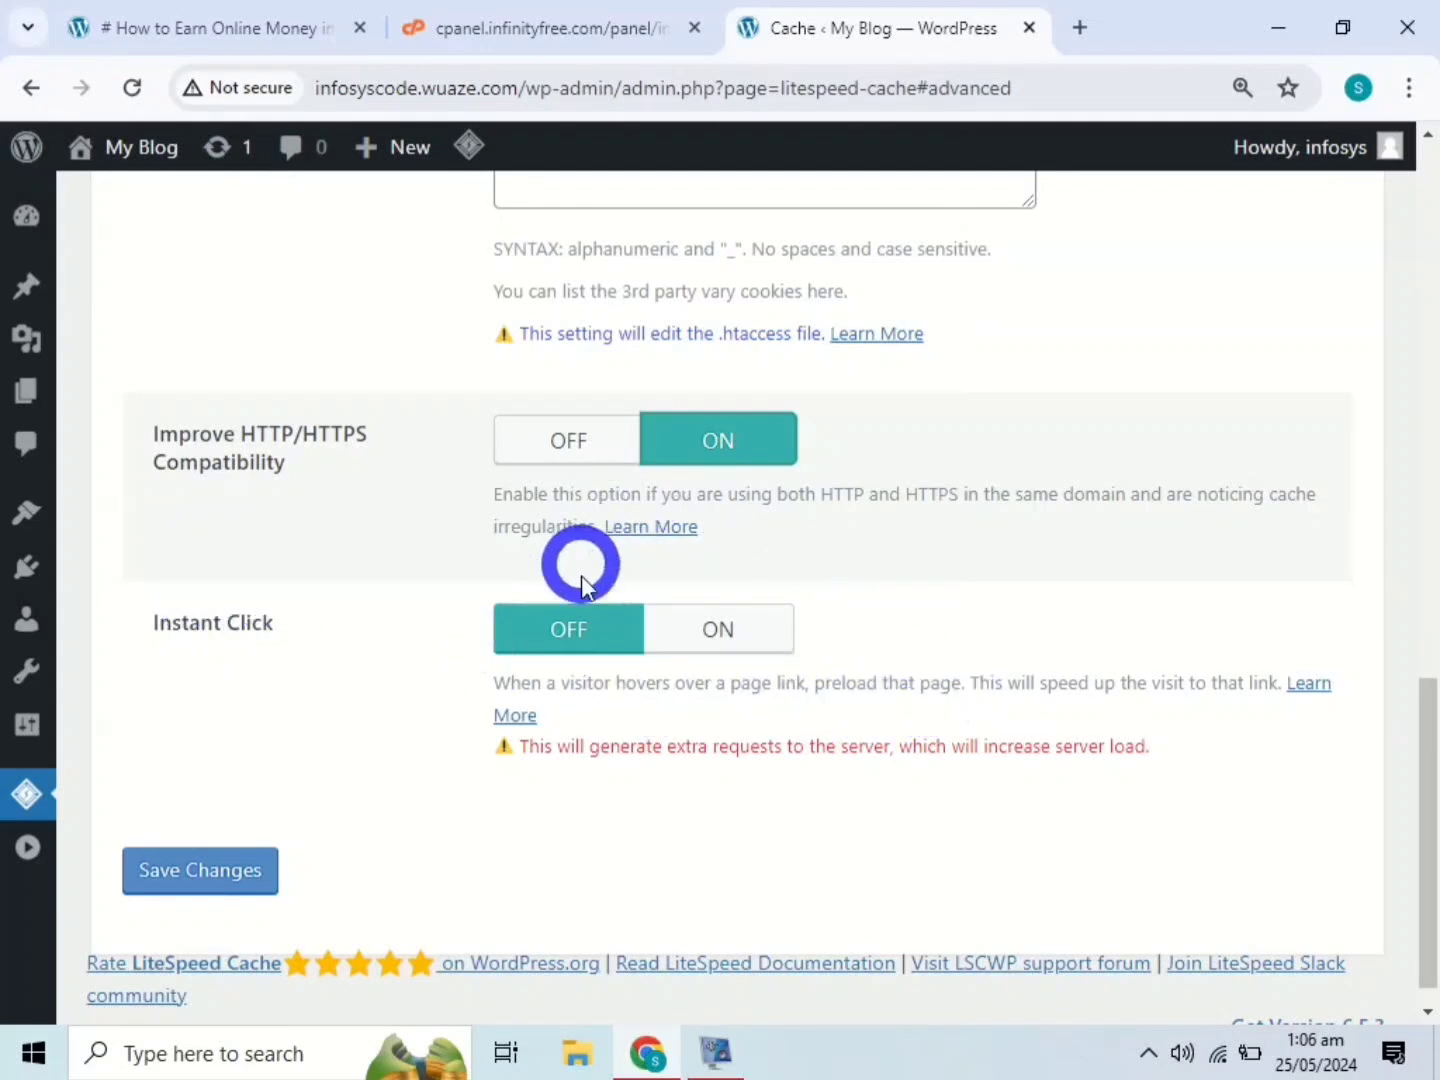
pyautogui.click(725, 630)
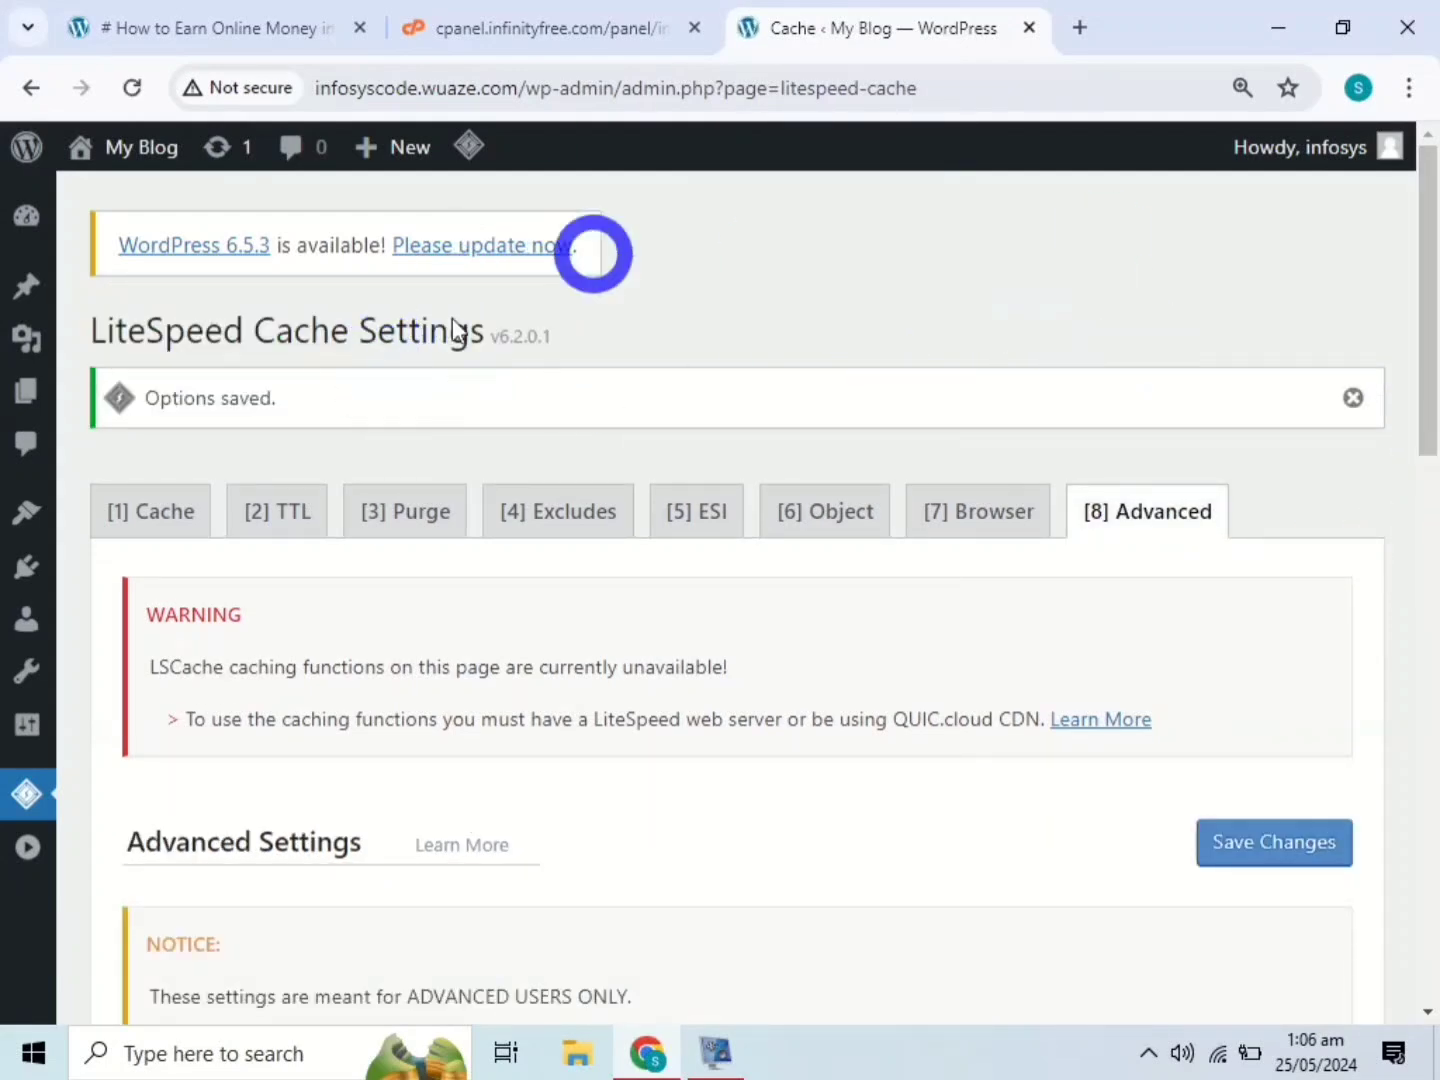
# Recheck the cache control settings down to Cache Mobile, and return to the WordPress dashboard
pyautogui.hotkey('alt', '1')
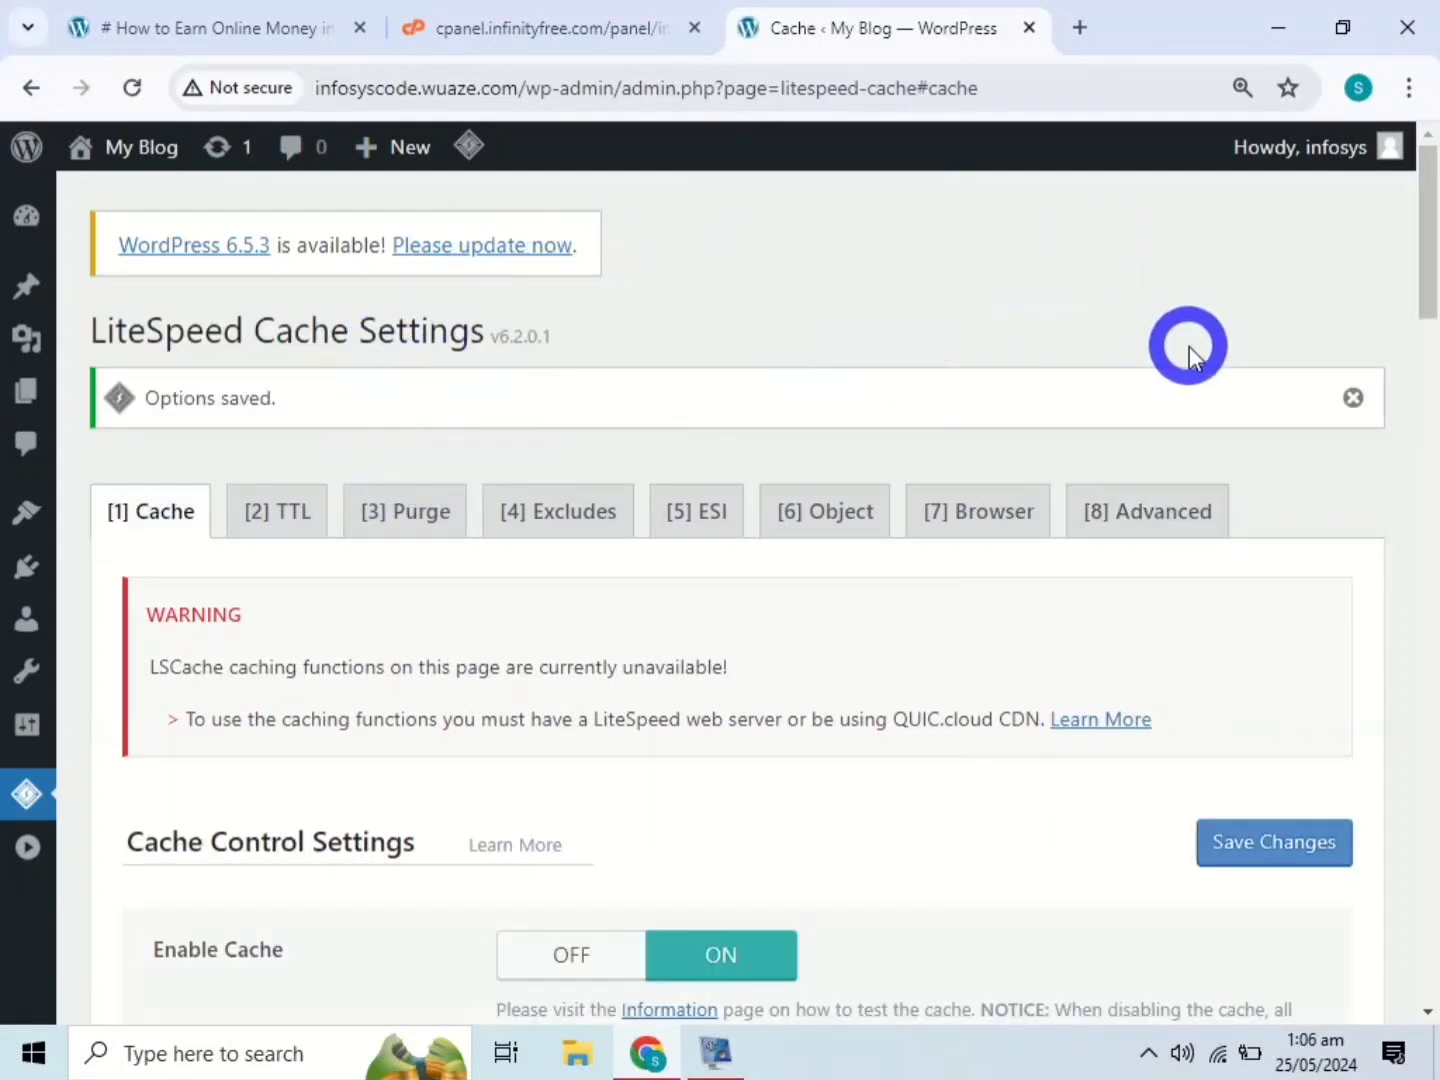
pyautogui.moveTo(1425, 330); pyautogui.dragTo(959, 689)
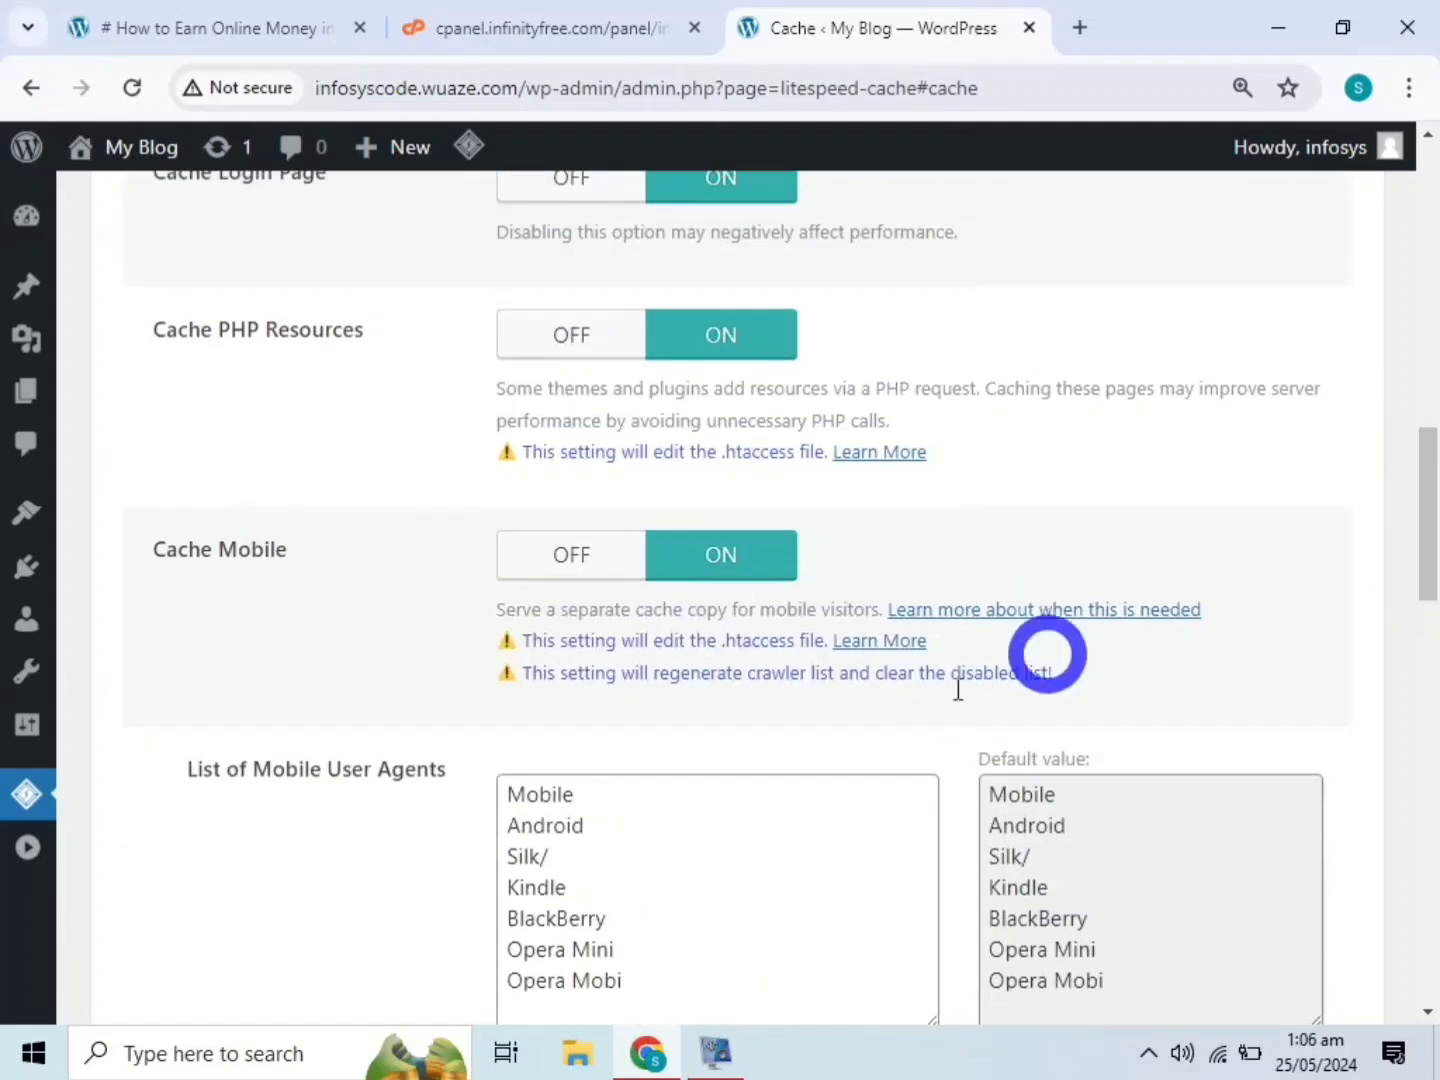
pyautogui.moveTo(45, 236)
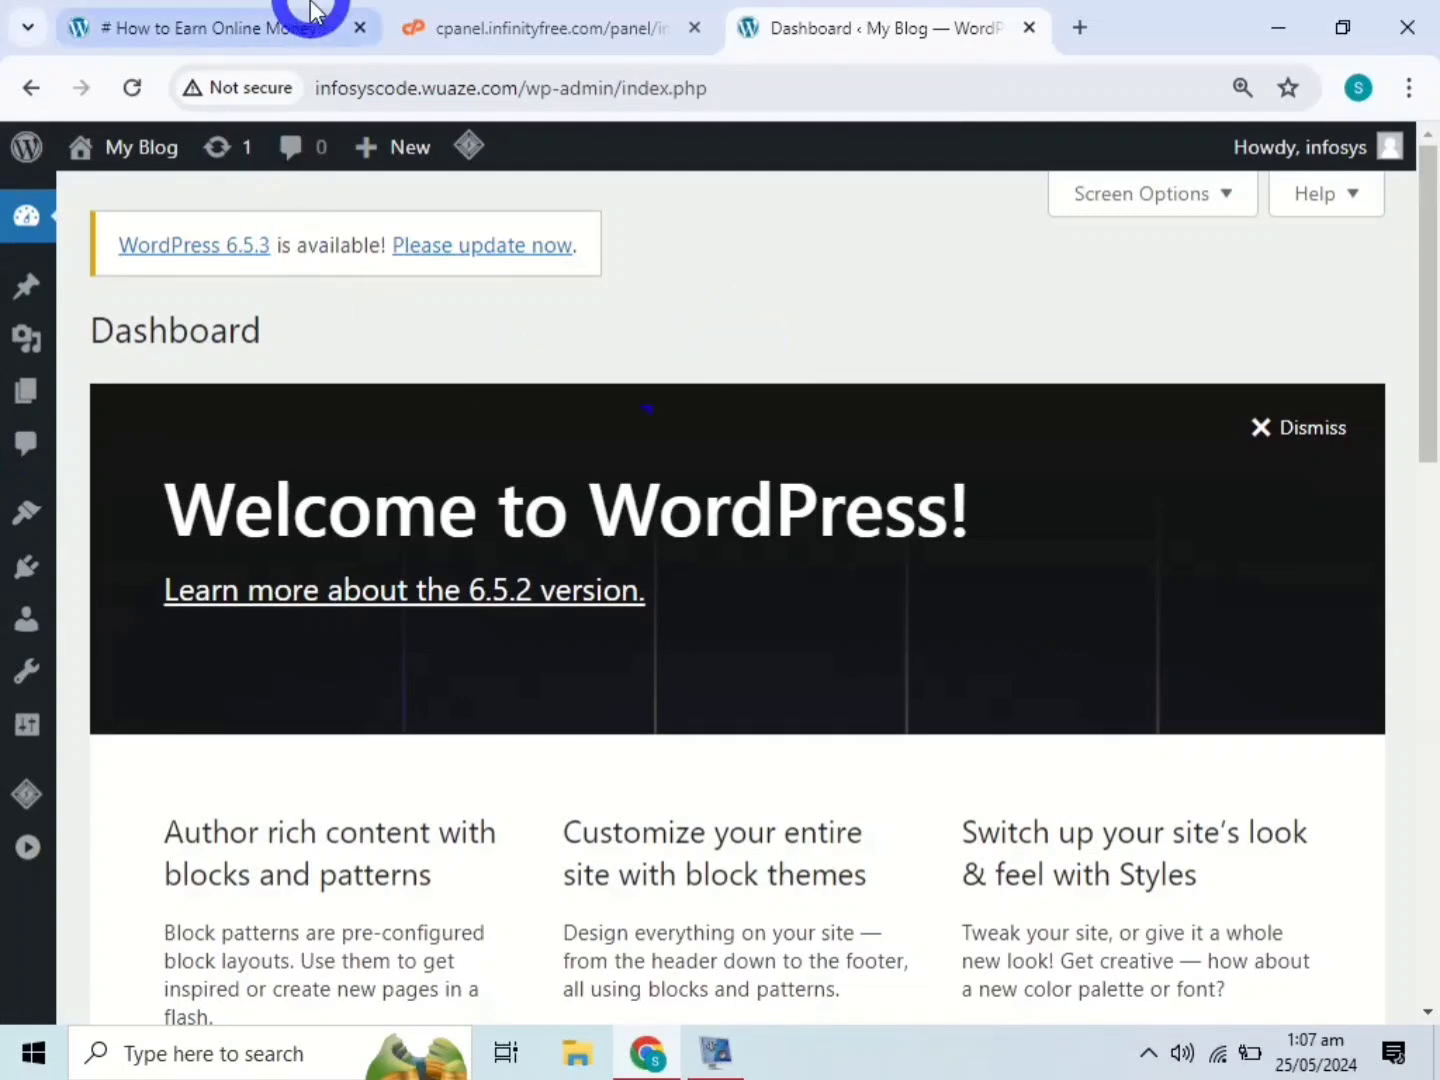
# Open the blog post "# How to Earn Online Money in Pakistan Without Investment" on the live site and switch the site to dark mode
pyautogui.click(308, 13)
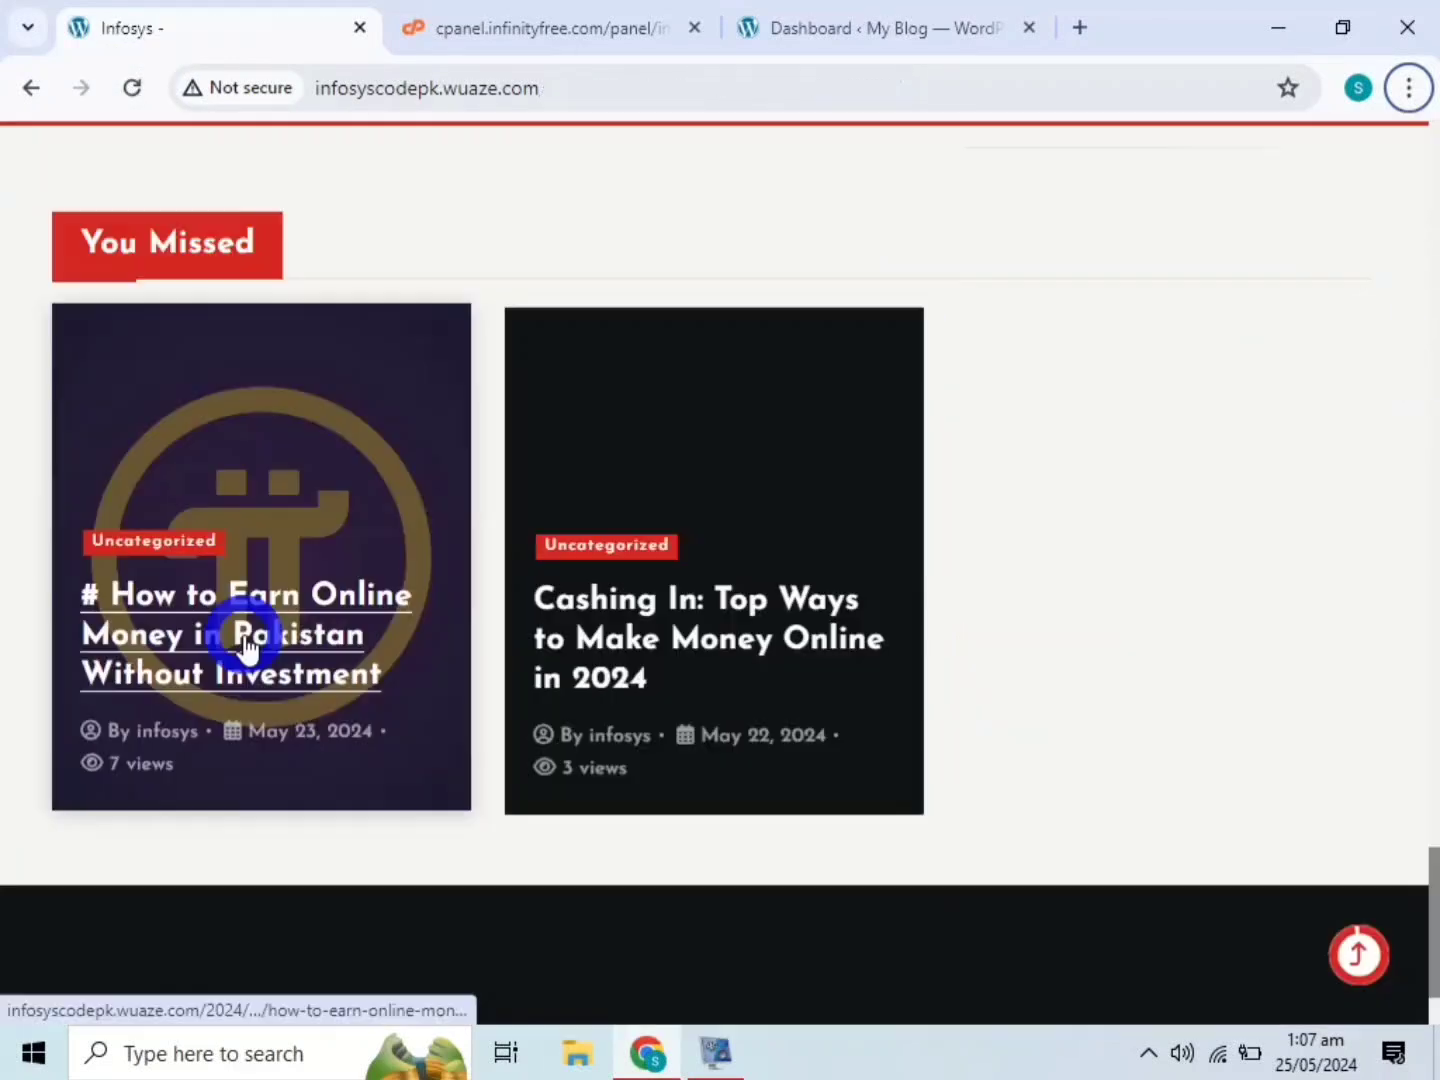
pyautogui.click(276, 638)
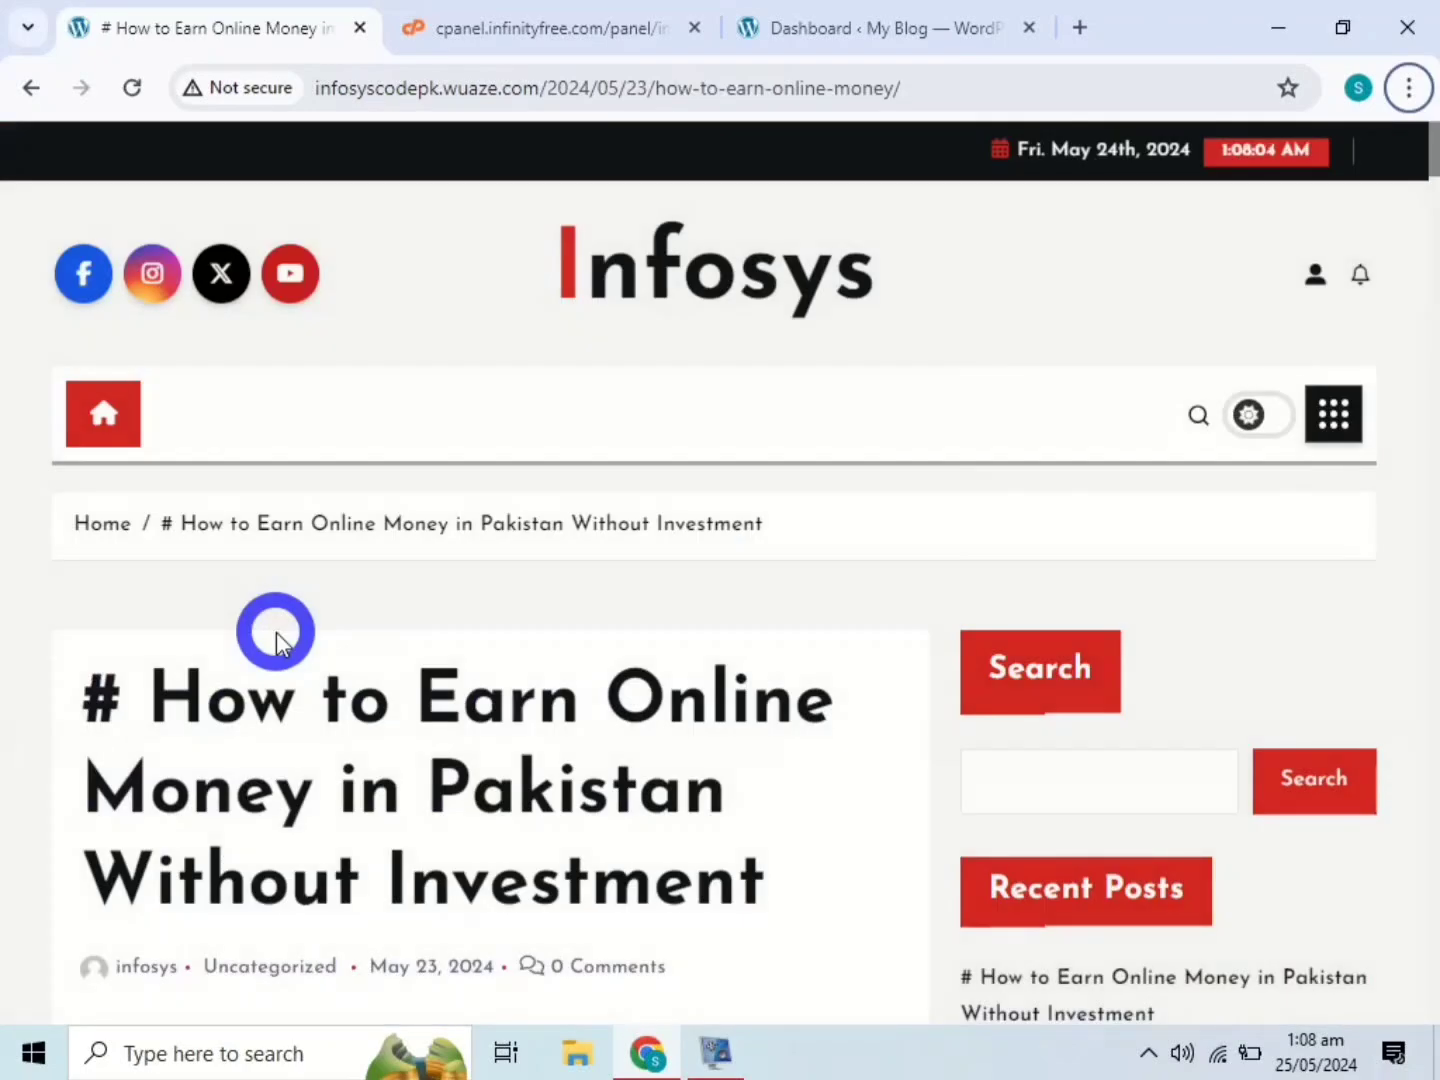
pyautogui.moveTo(1433, 205); pyautogui.dragTo(1433, 110)
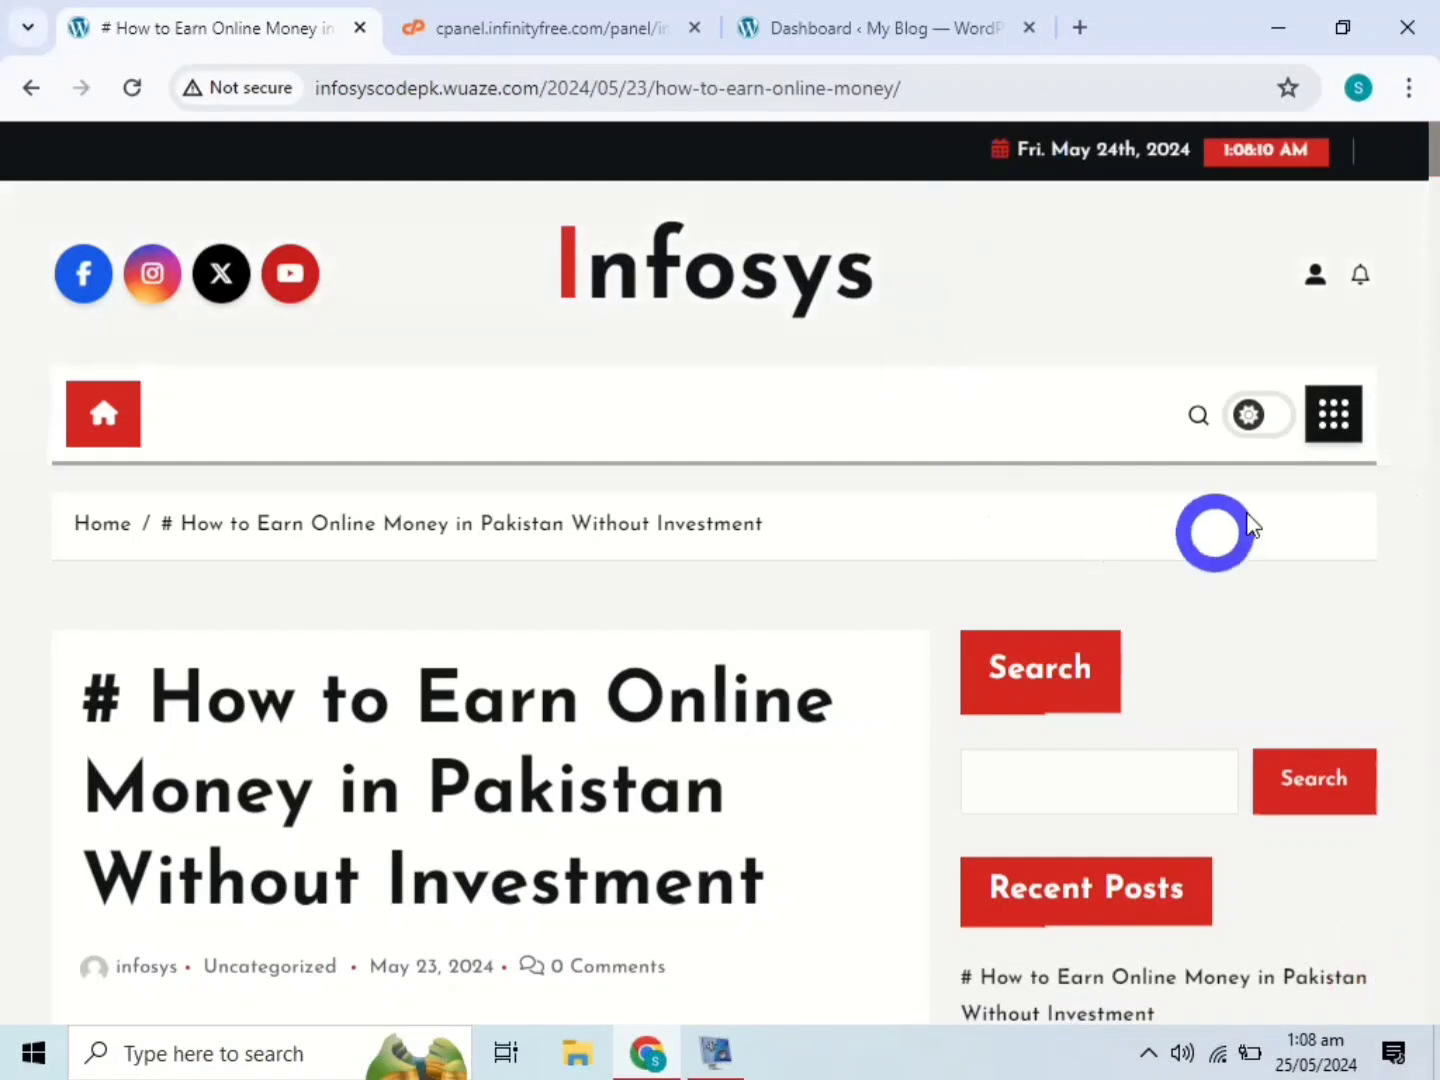
pyautogui.click(1263, 414)
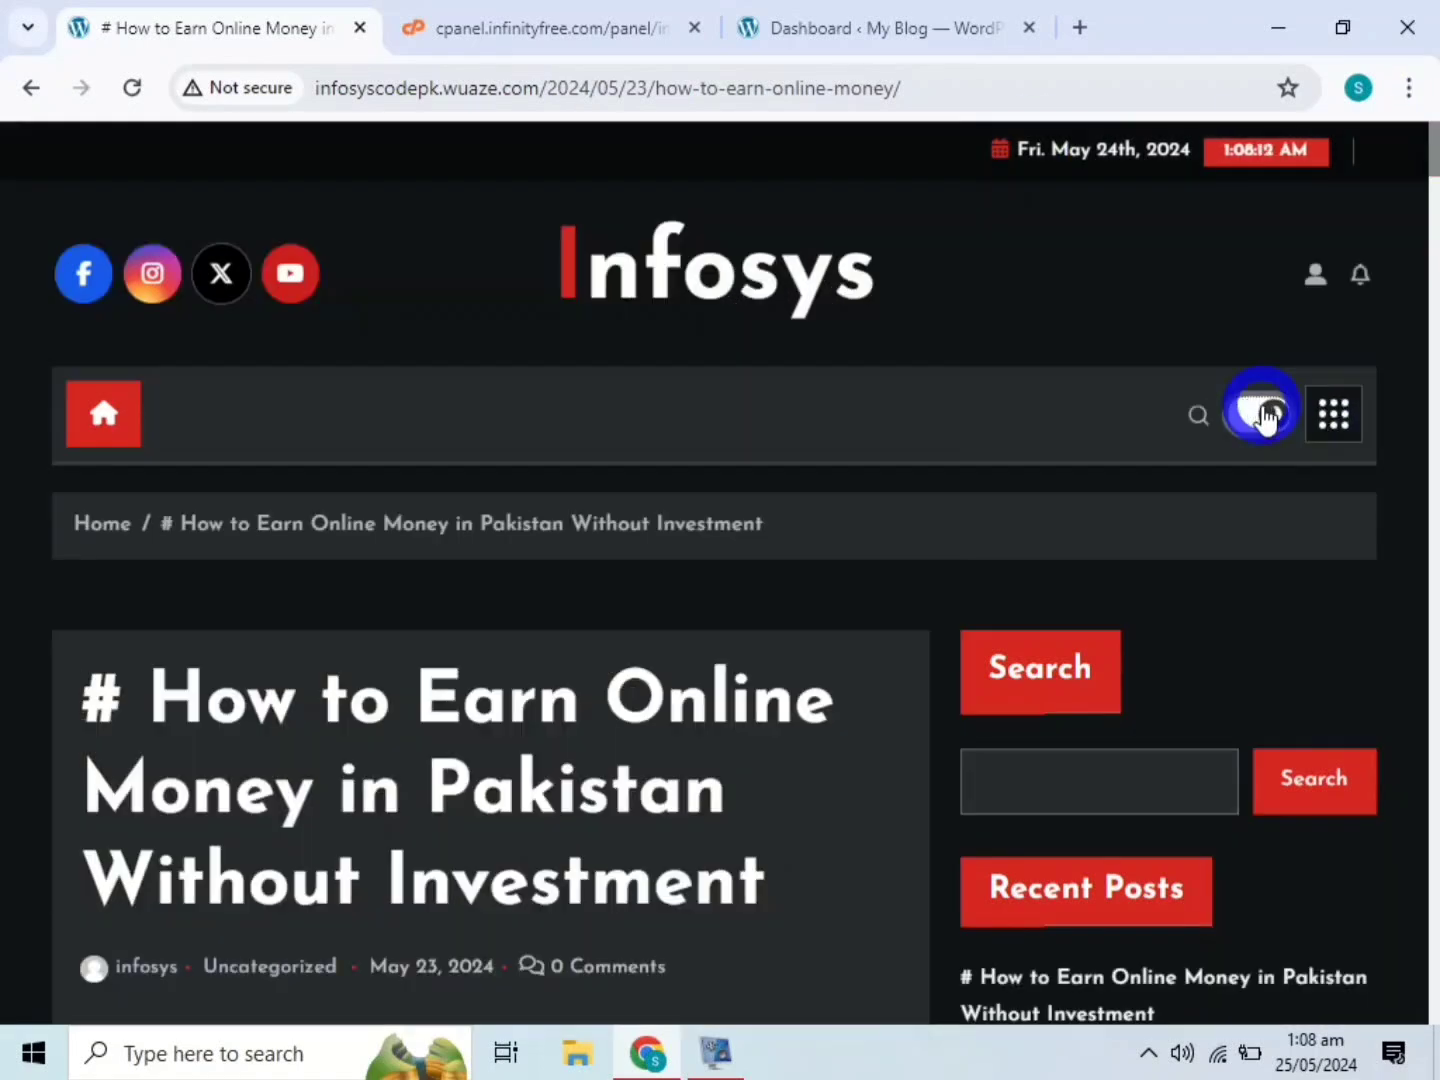